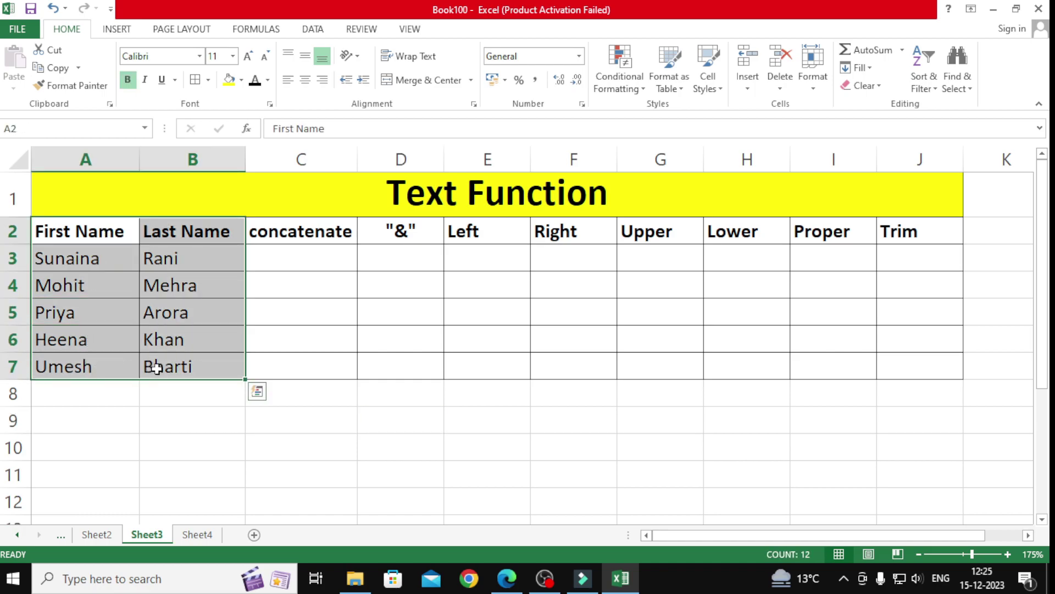
Step: Enter =CONCATENATE(A3,B3) in C3 to join the first and last names
{"action": "left_click", "coordinate": [291, 258]}
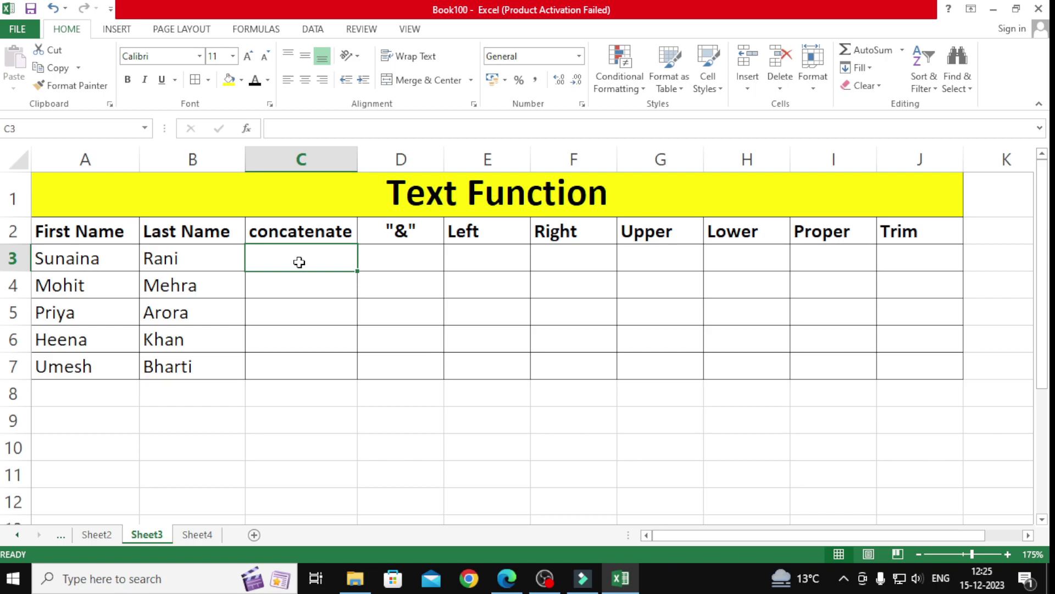
{"action": "type", "text": "="}
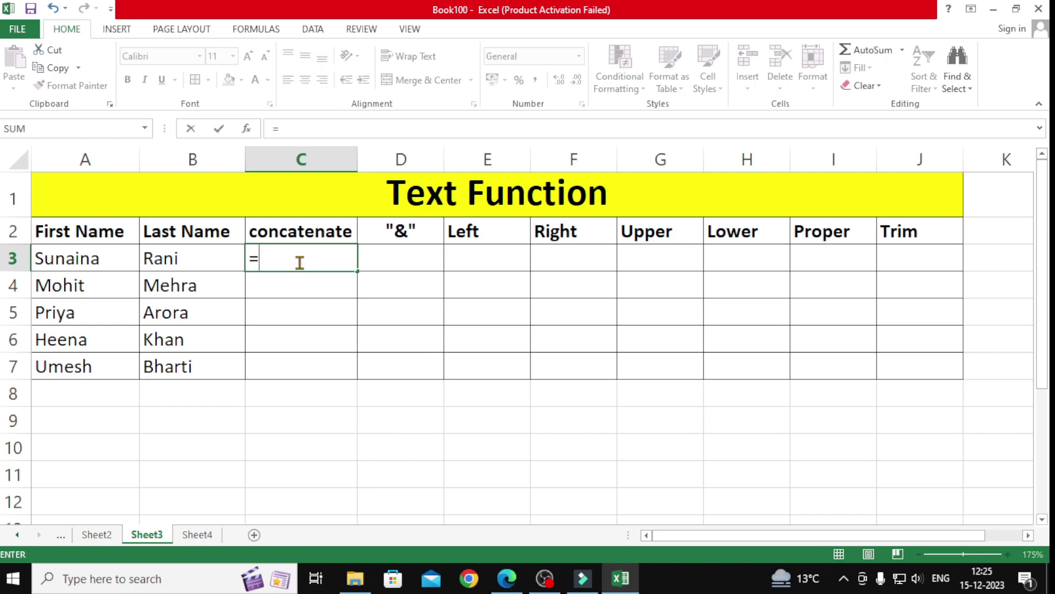
{"action": "type", "text": "con"}
{"action": "key", "text": "Tab"}
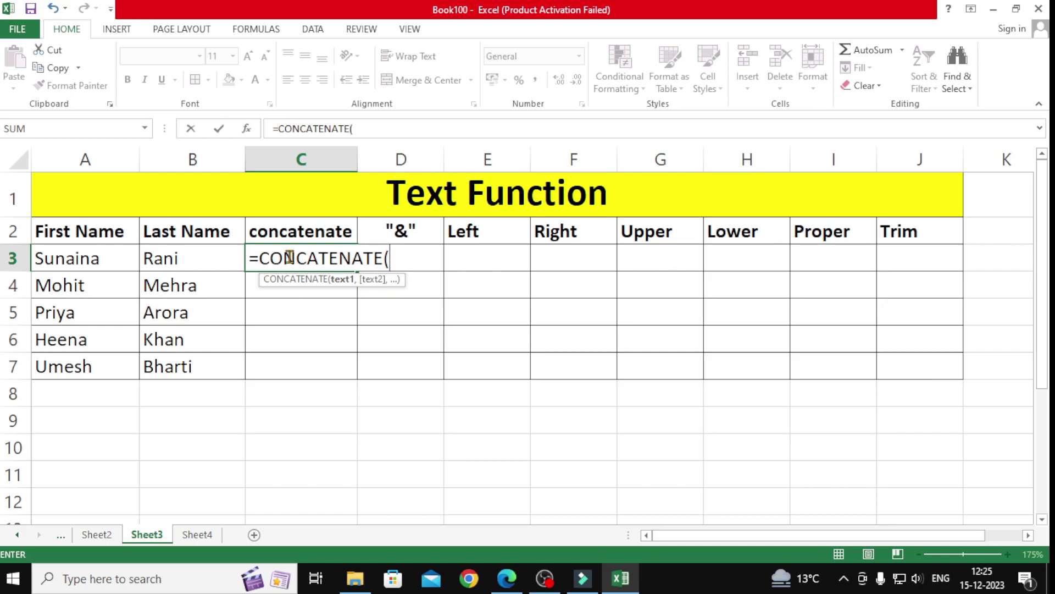
{"action": "left_click", "coordinate": [54, 256]}
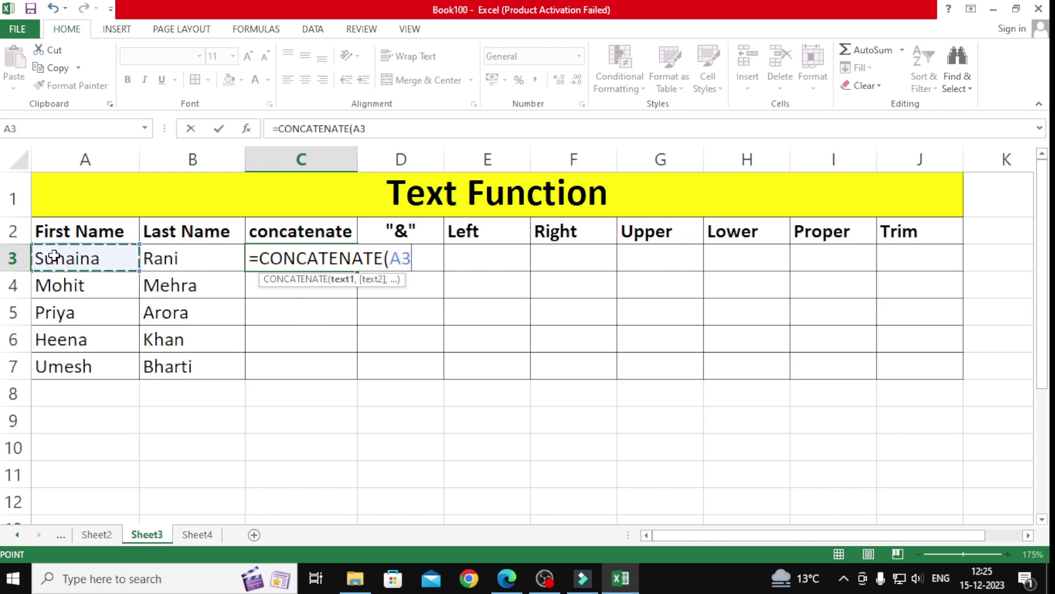
{"action": "type", "text": ","}
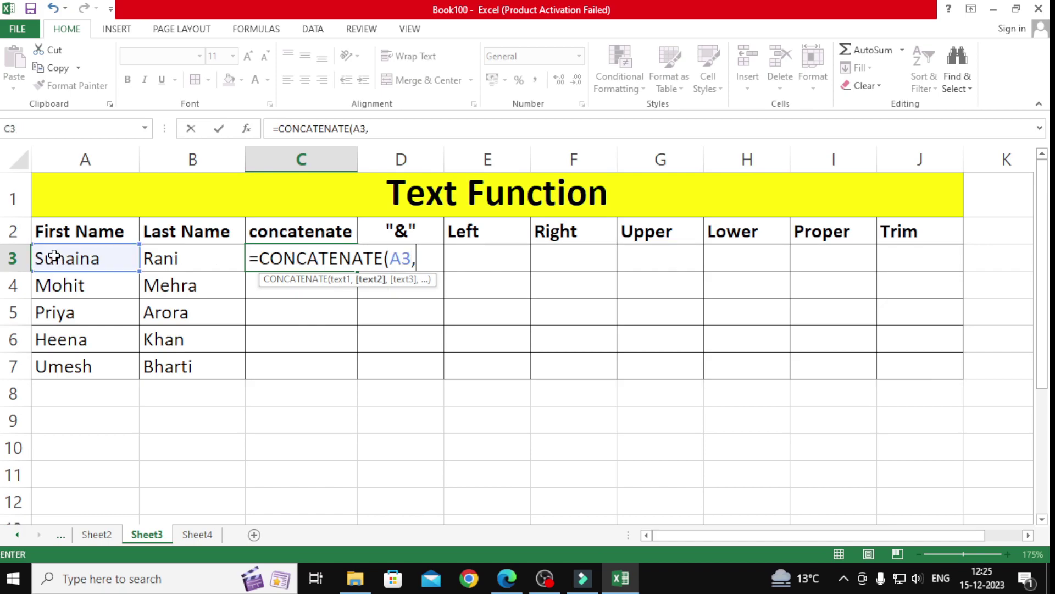
{"action": "left_click", "coordinate": [175, 262]}
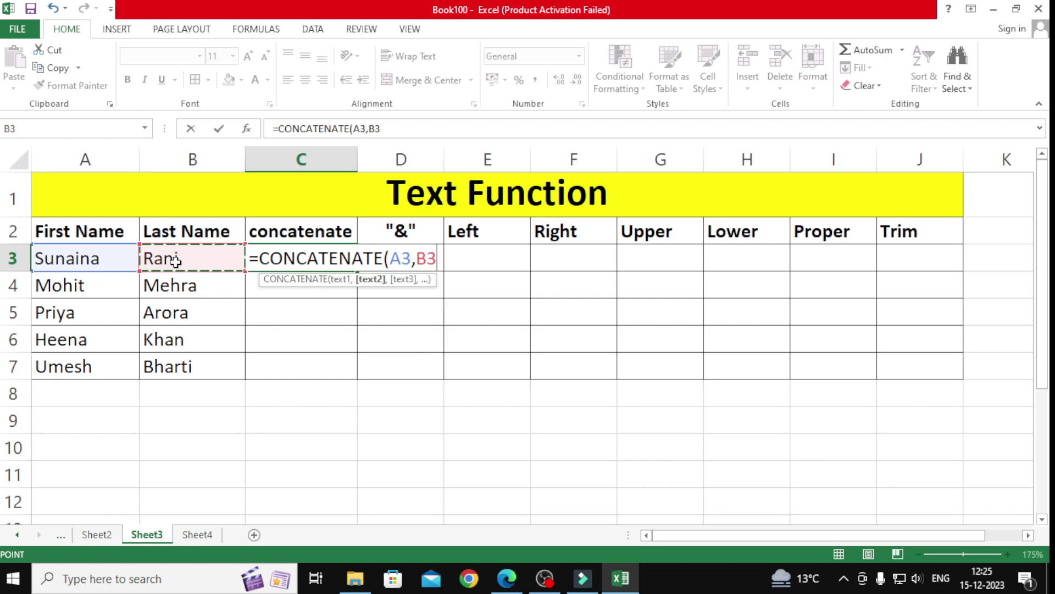
{"action": "type", "text": ")"}
{"action": "key", "text": "Return"}
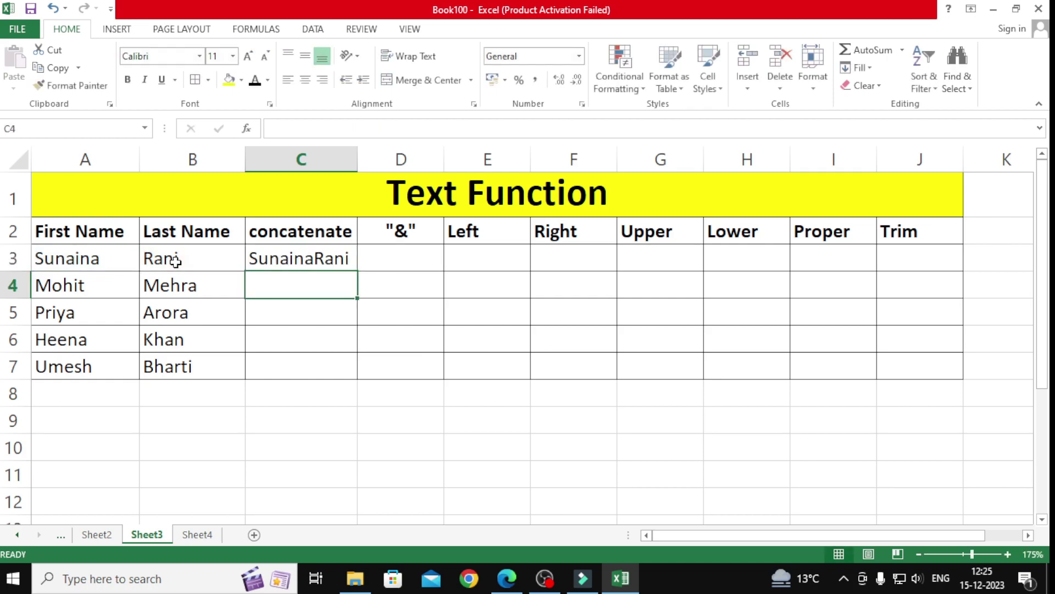
Step: Review the first name in A3, the last name in B3 and the joined result in C3
{"action": "left_click", "coordinate": [49, 262]}
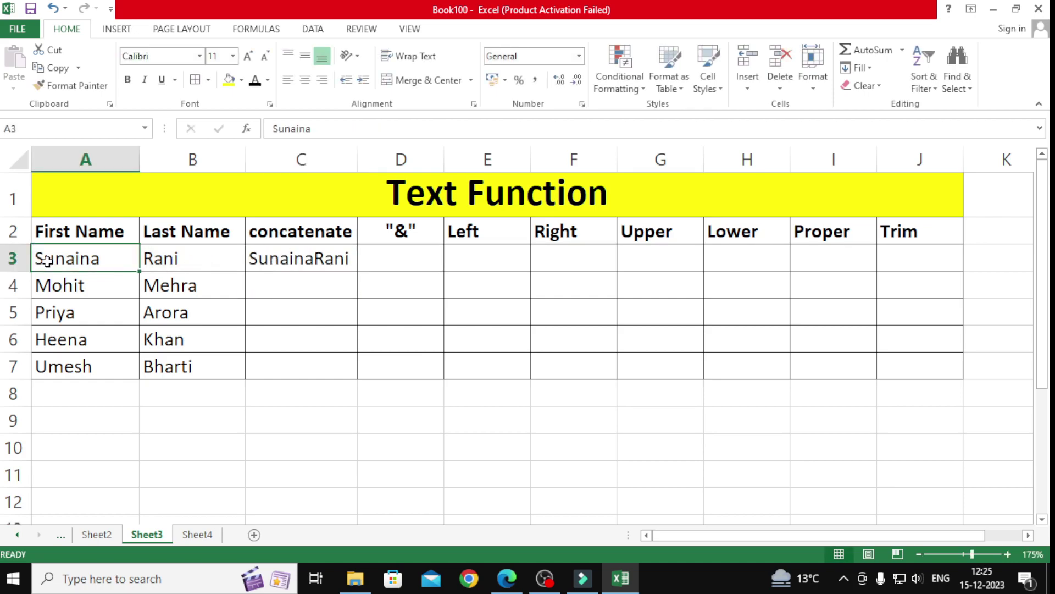
{"action": "left_click", "coordinate": [163, 259]}
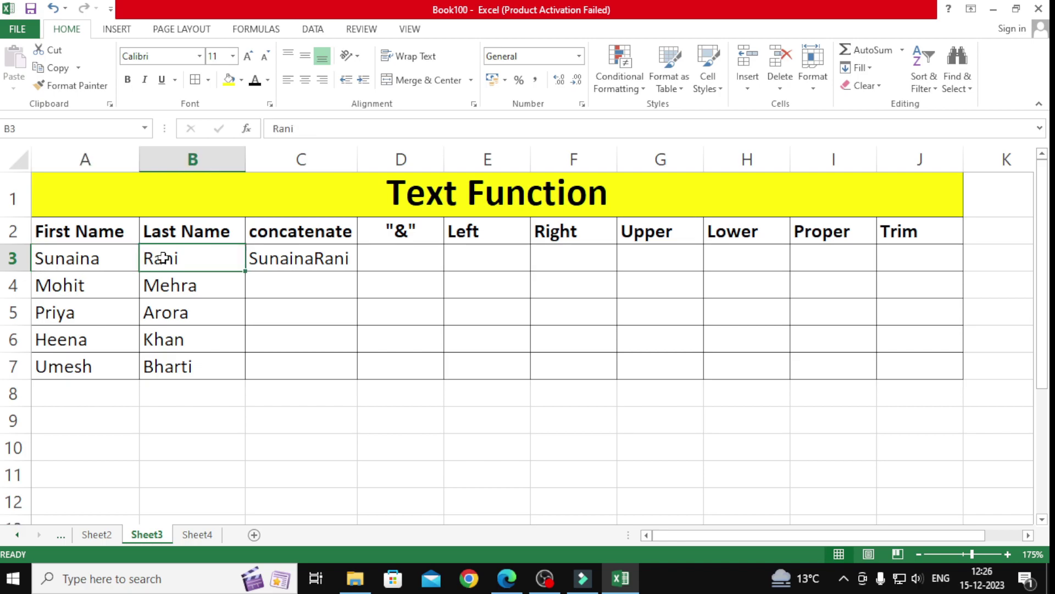
{"action": "left_click", "coordinate": [280, 259]}
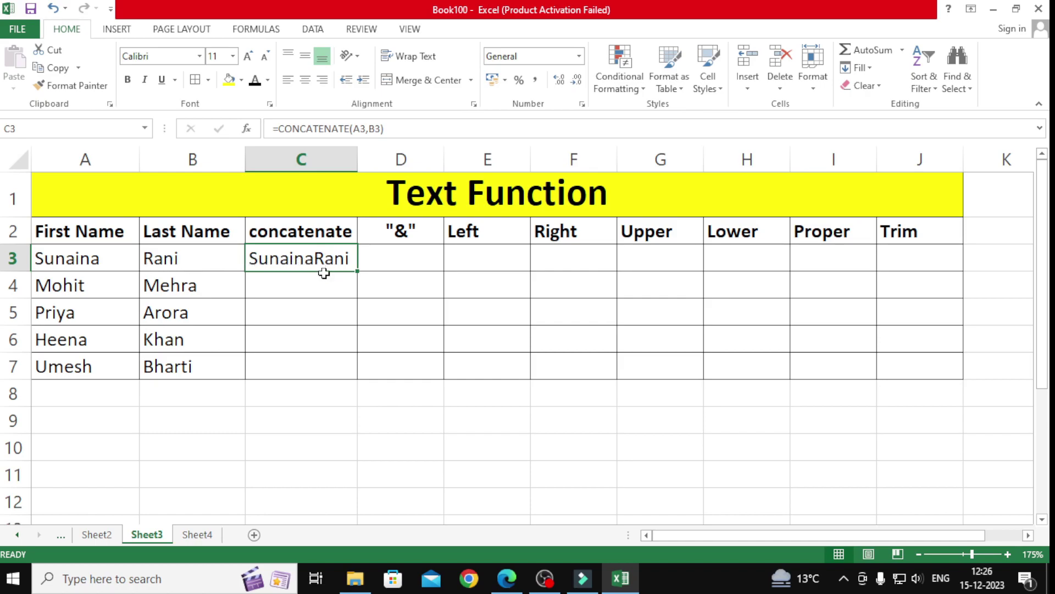
Step: Change C3 to =CONCATENATE(A3," ",B3) and fill it down through C7
{"action": "double_click", "coordinate": [324, 259]}
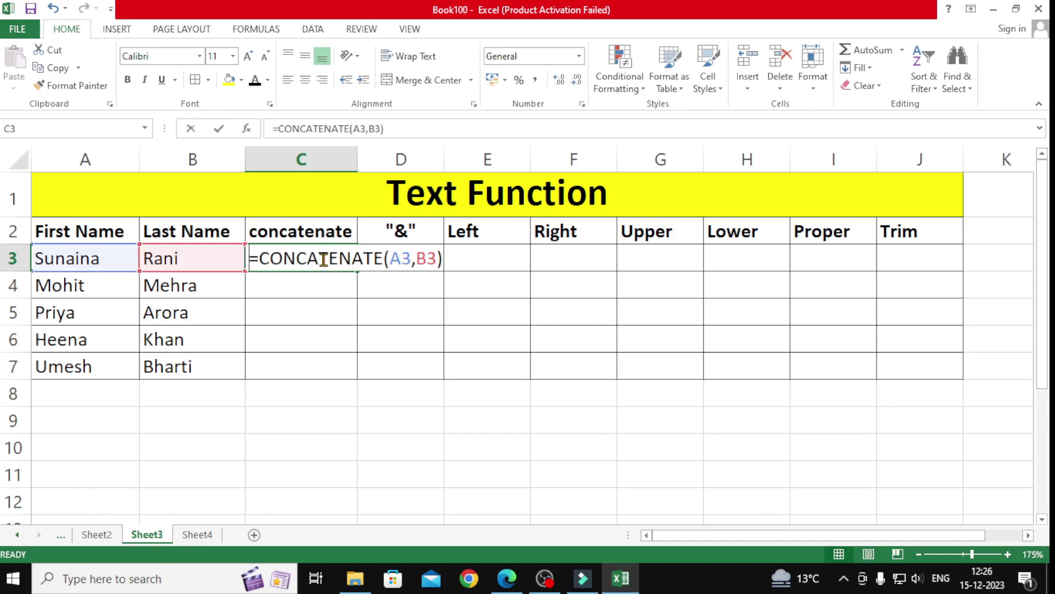
{"action": "left_click_drag", "start_coordinate": [417, 266], "coordinate": [427, 268]}
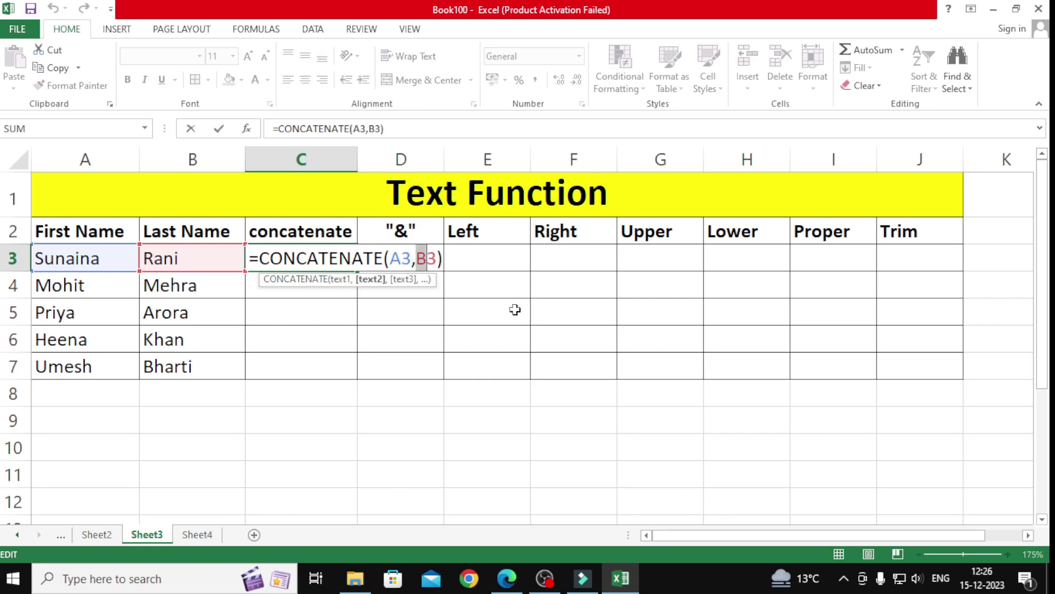
{"action": "key", "text": "Left"}
{"action": "type", "text": "\" "}
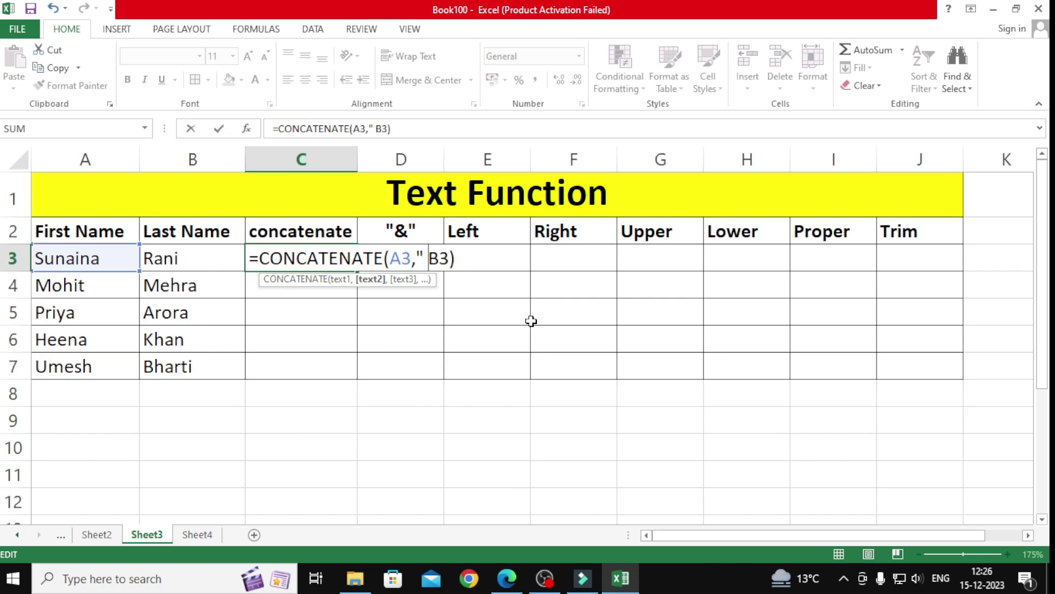
{"action": "type", "text": "\","}
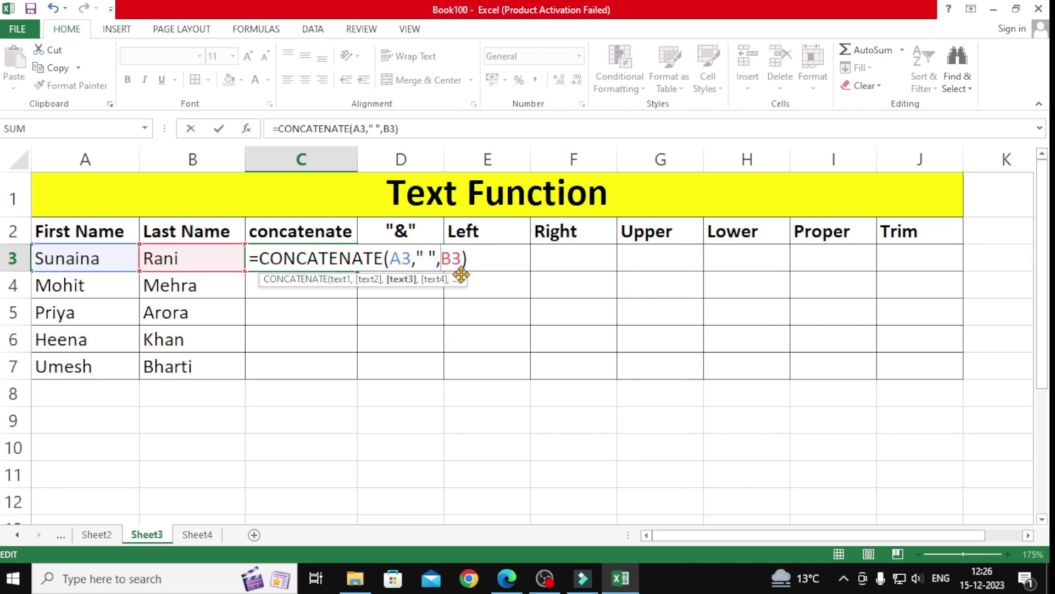
{"action": "key", "text": "Return"}
{"action": "left_click", "coordinate": [347, 262]}
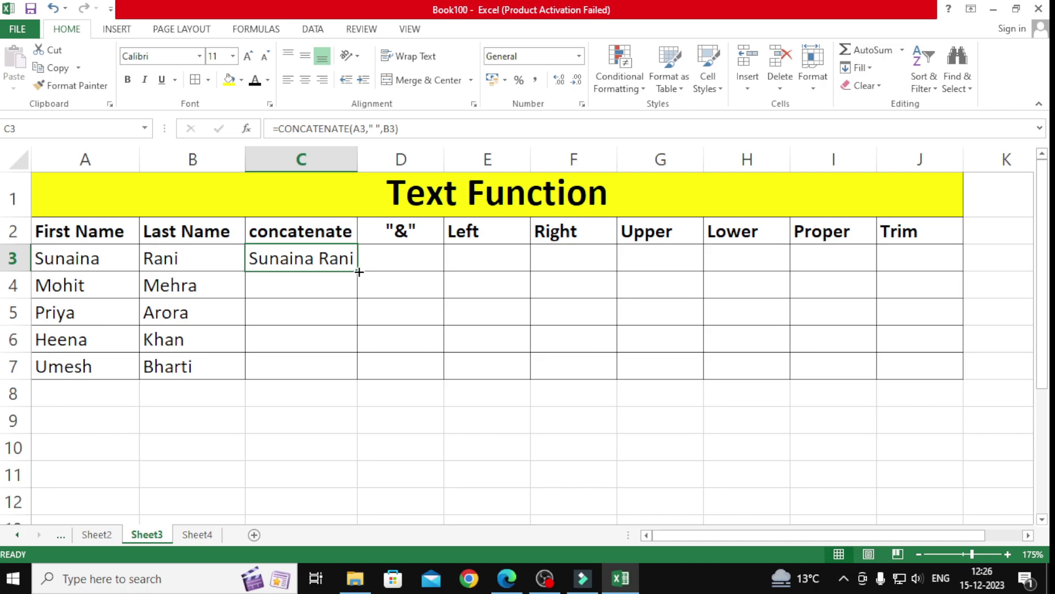
{"action": "left_click_drag", "start_coordinate": [359, 274], "coordinate": [347, 366]}
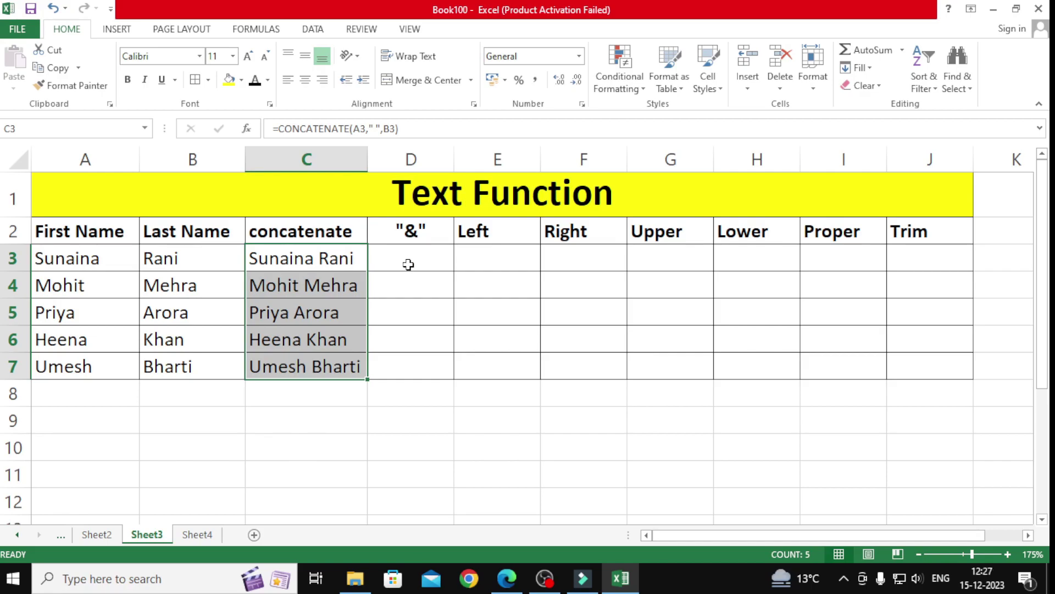
Step: Enter =A3&B3 in D3 and widen column D to fit the result
{"action": "left_click", "coordinate": [407, 265]}
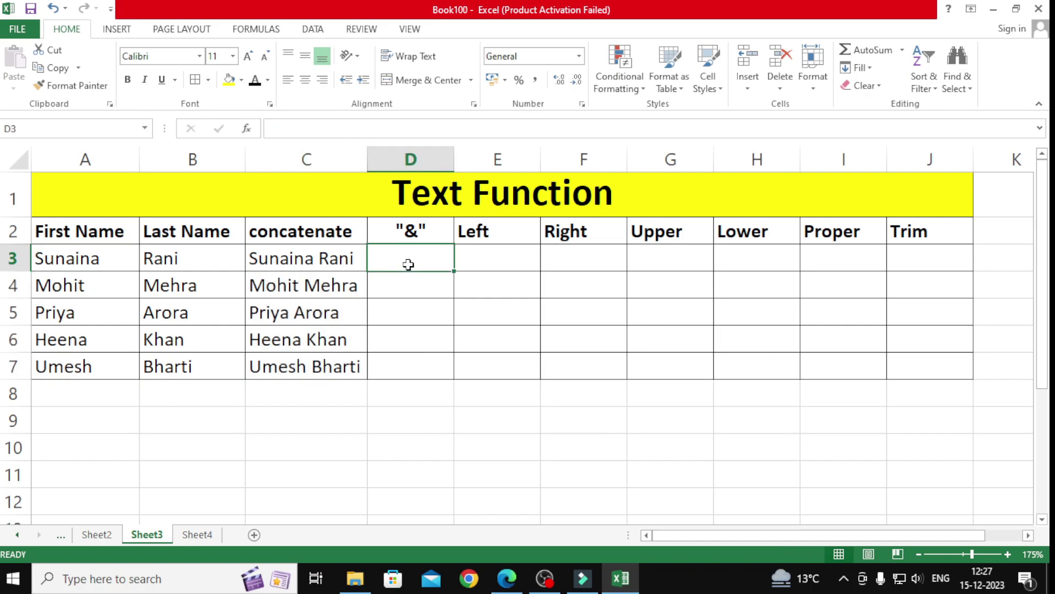
{"action": "type", "text": "="}
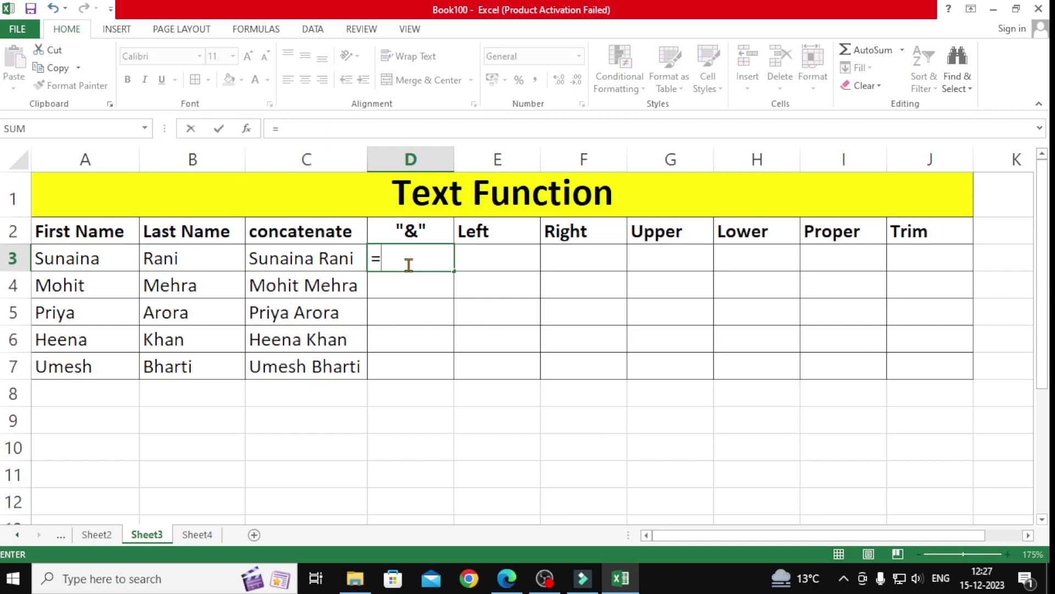
{"action": "left_click", "coordinate": [74, 264]}
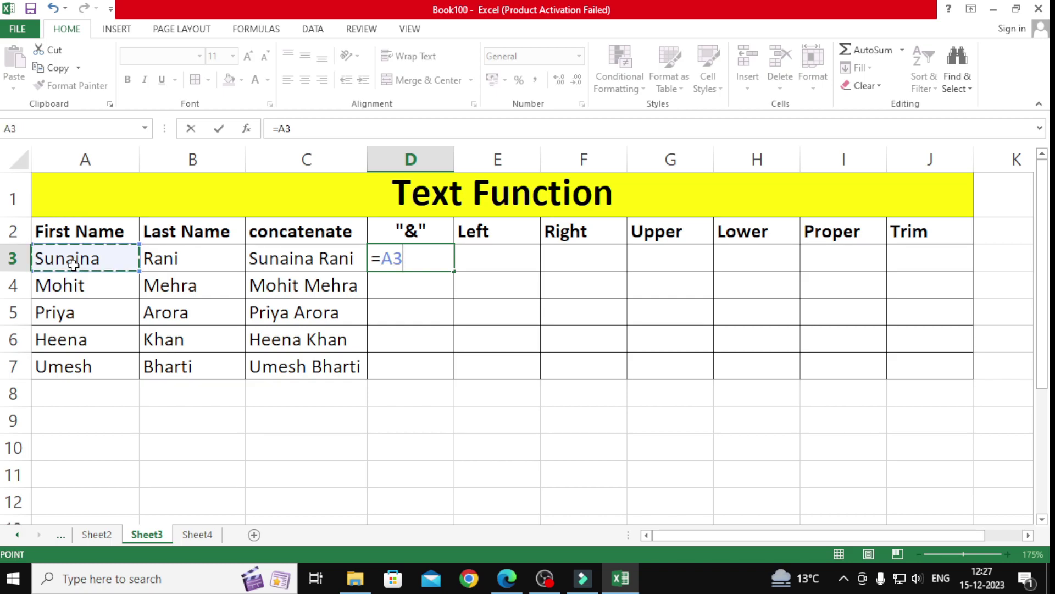
{"action": "type", "text": "&"}
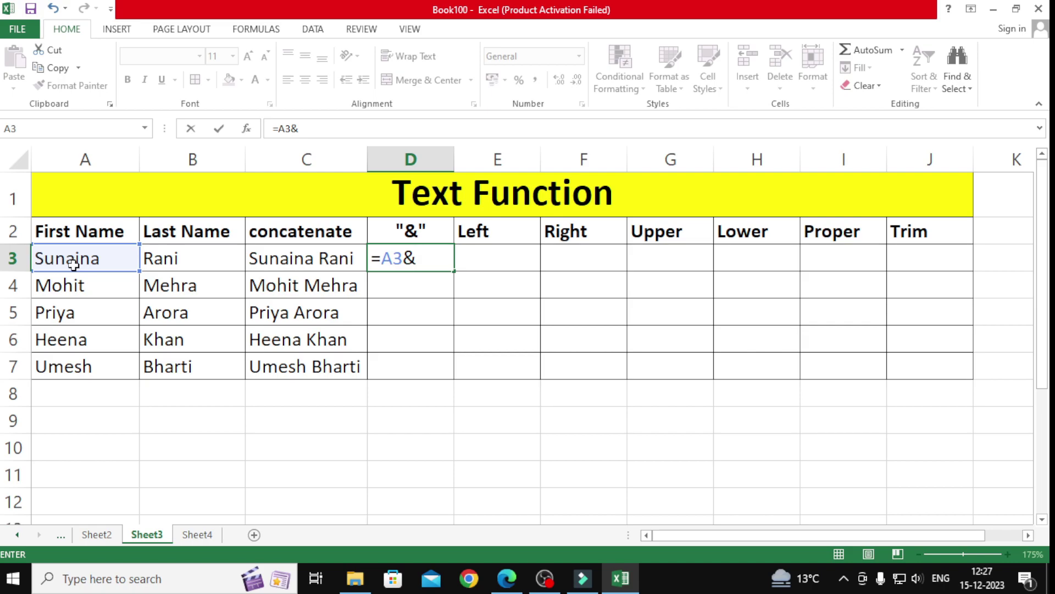
{"action": "left_click", "coordinate": [190, 258]}
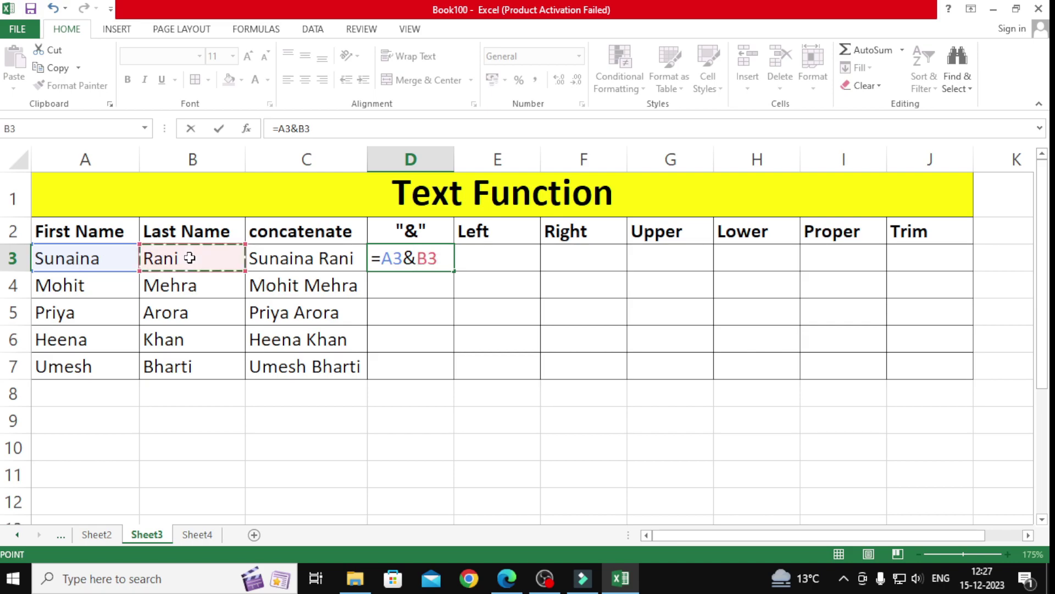
{"action": "key", "text": "Return"}
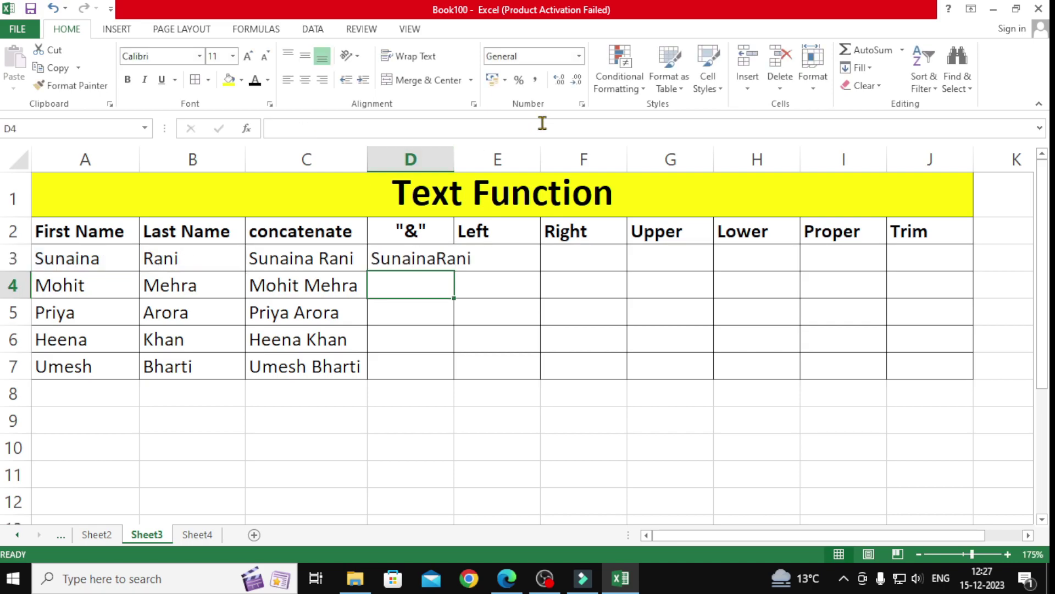
{"action": "left_click_drag", "start_coordinate": [454, 156], "coordinate": [479, 160]}
{"action": "left_click", "coordinate": [458, 260]}
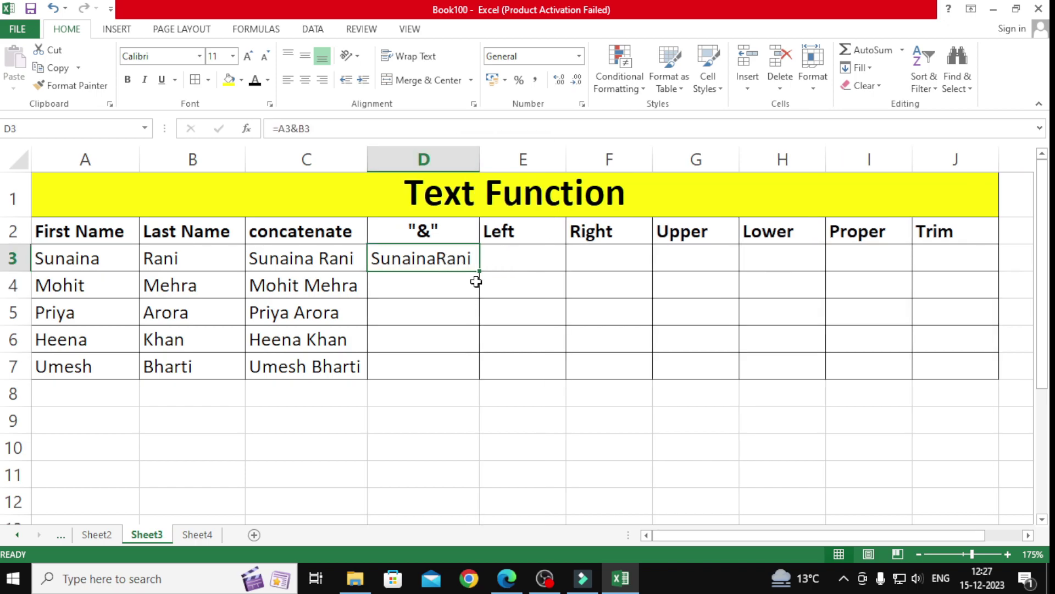
Step: Revise D3 to =A3&" "&B3 and fill it down to D7
{"action": "double_click", "coordinate": [447, 262]}
{"action": "left_click", "coordinate": [417, 258]}
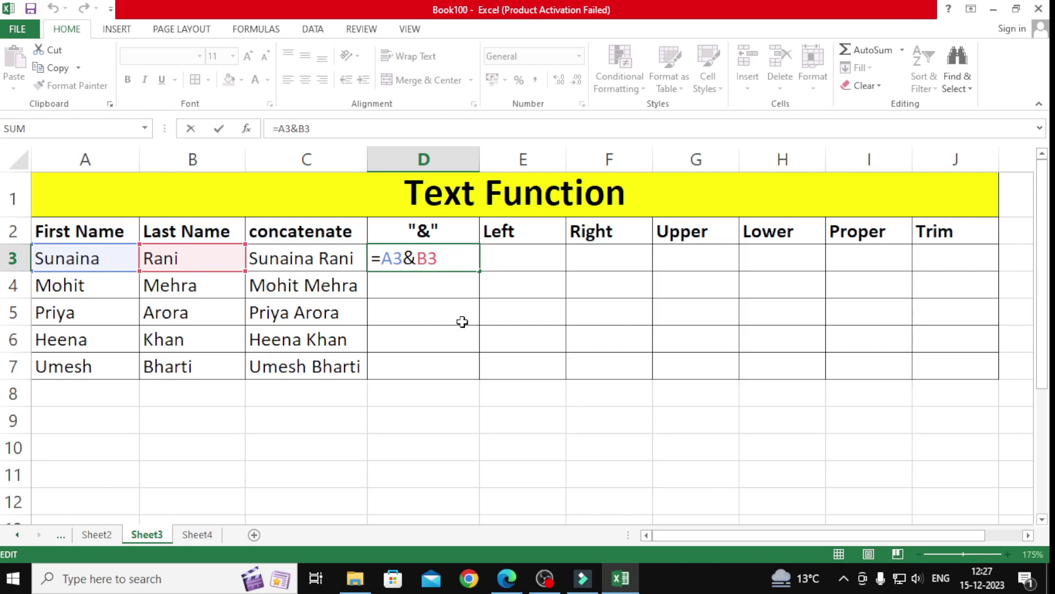
{"action": "type", "text": "\" "}
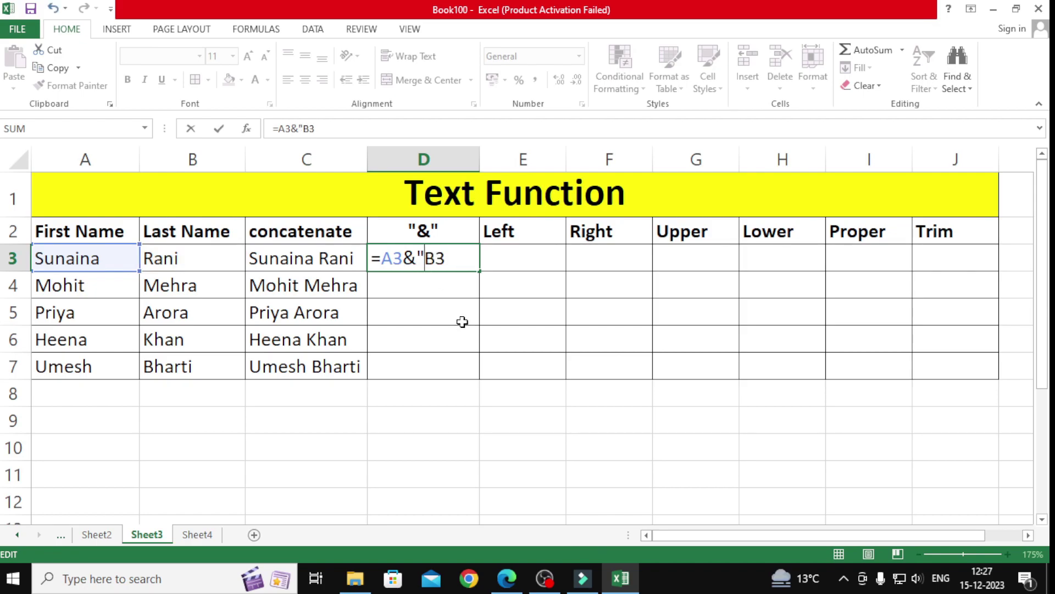
{"action": "type", "text": "\"&"}
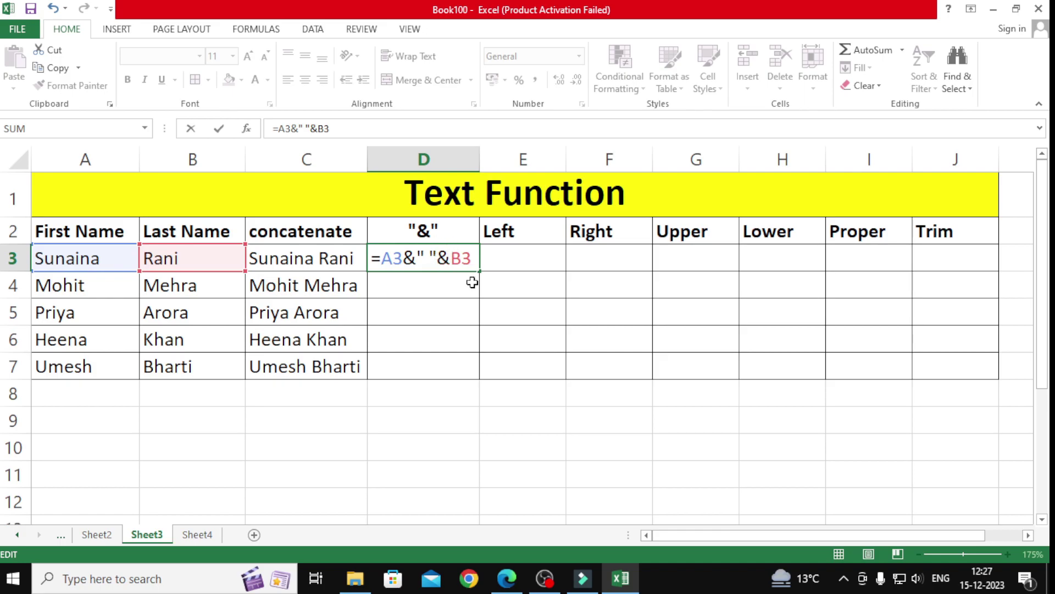
{"action": "key", "text": "Return"}
{"action": "left_click", "coordinate": [460, 264]}
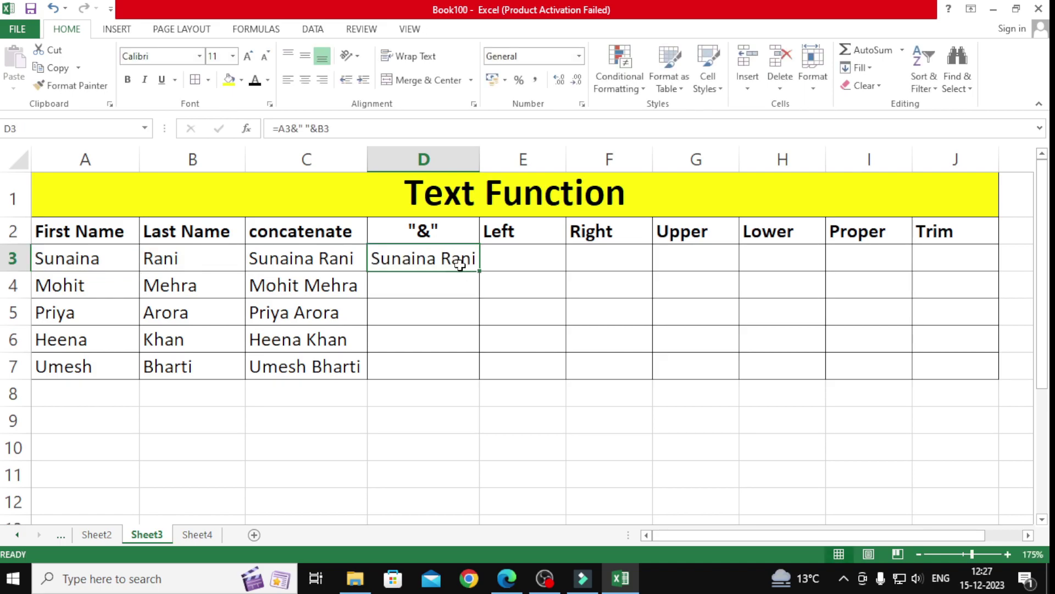
{"action": "double_click", "coordinate": [480, 274]}
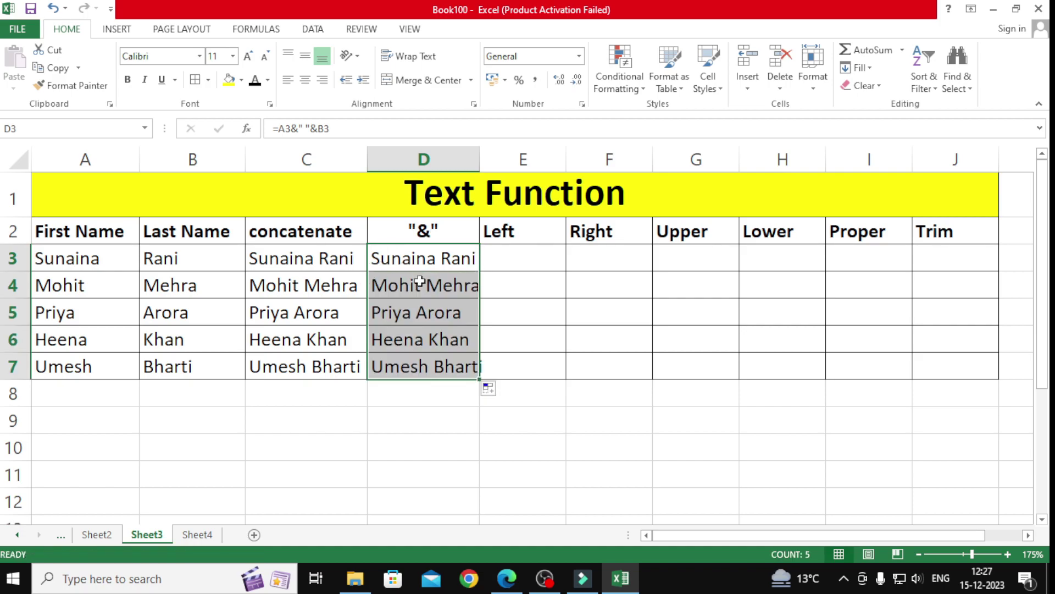
Step: Enter =LEFT(A3,1) in E3, fill it to E7, and compare with the first names in column A
{"action": "left_click", "coordinate": [510, 252]}
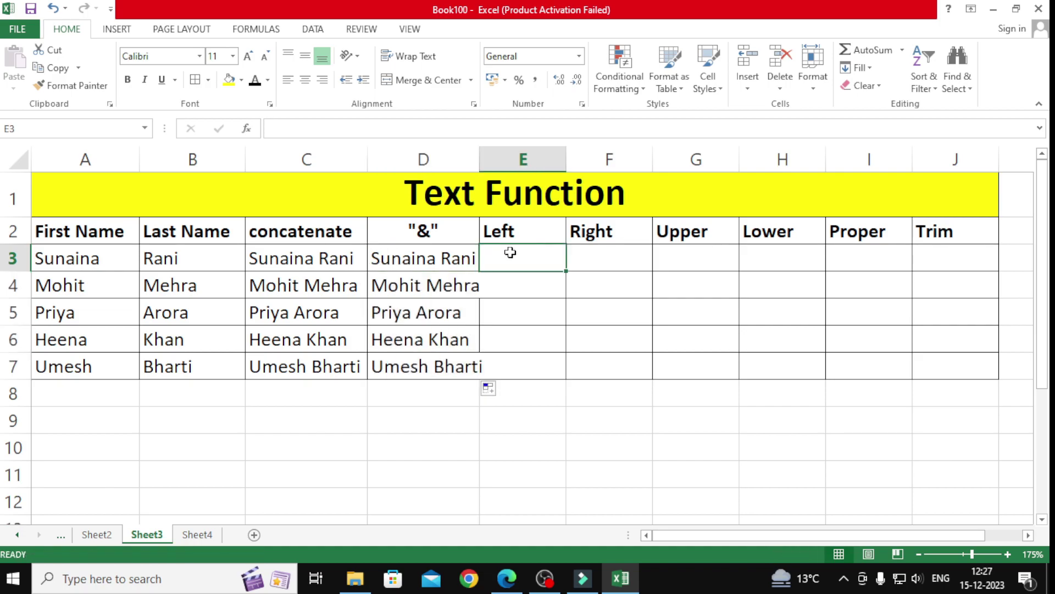
{"action": "type", "text": "=lef"}
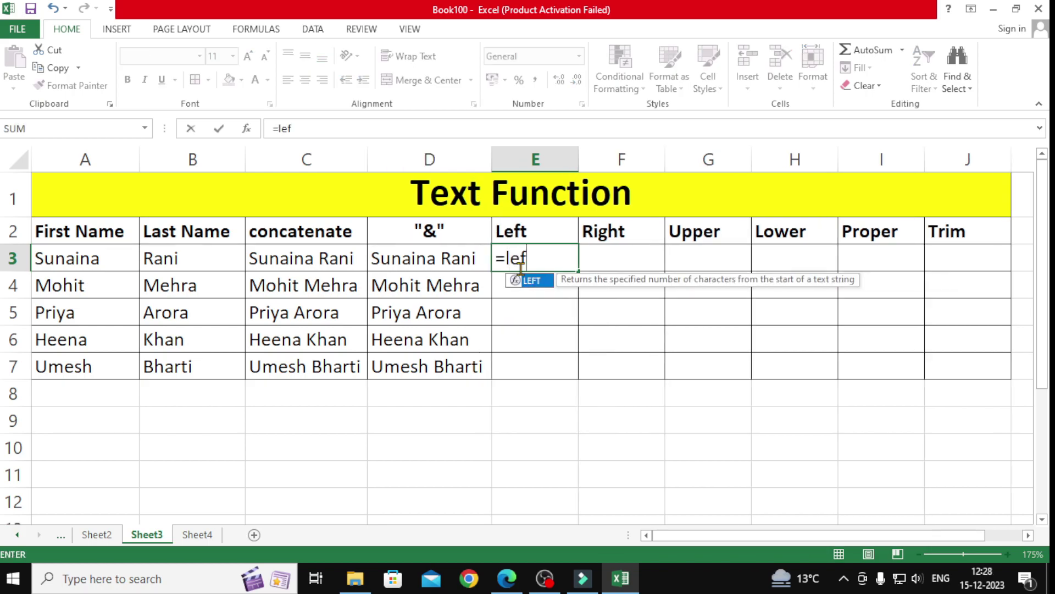
{"action": "type", "text": "t("}
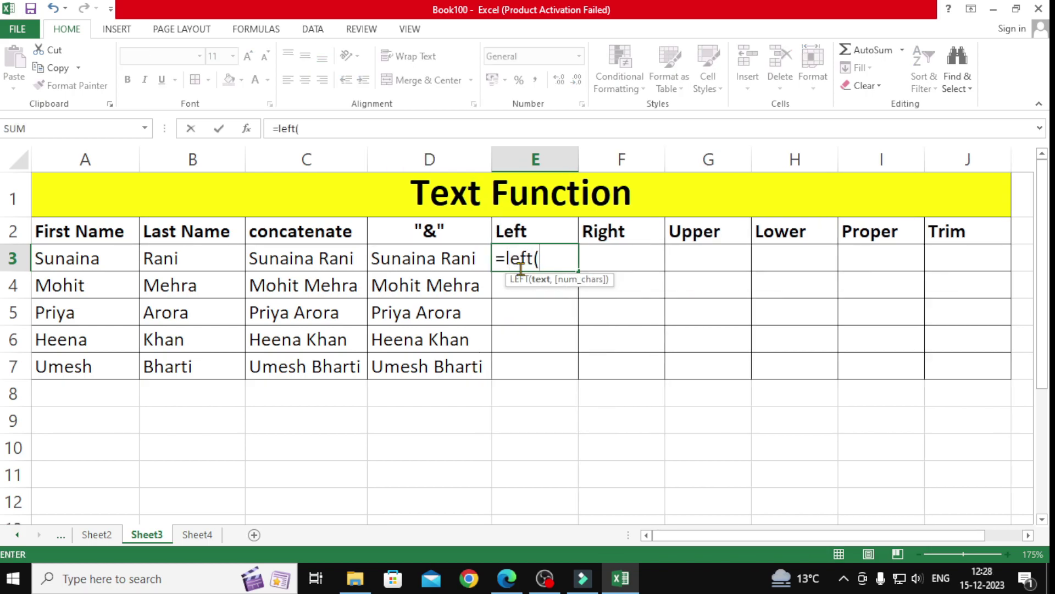
{"action": "left_click", "coordinate": [113, 254]}
{"action": "type", "text": ","}
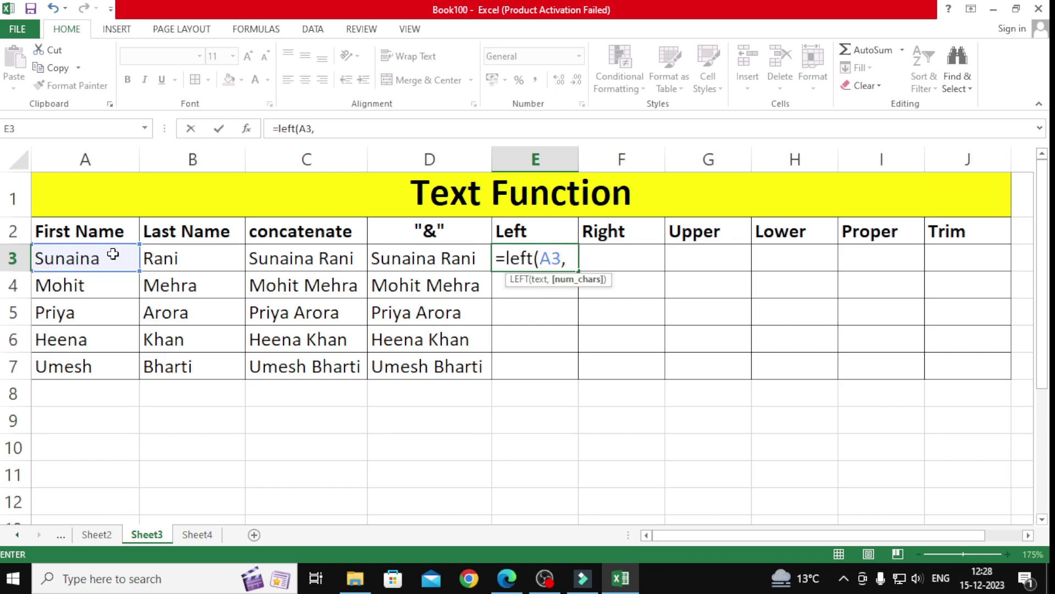
{"action": "type", "text": "1"}
{"action": "key", "text": "Return"}
{"action": "left_click", "coordinate": [561, 266]}
{"action": "double_click", "coordinate": [578, 270]}
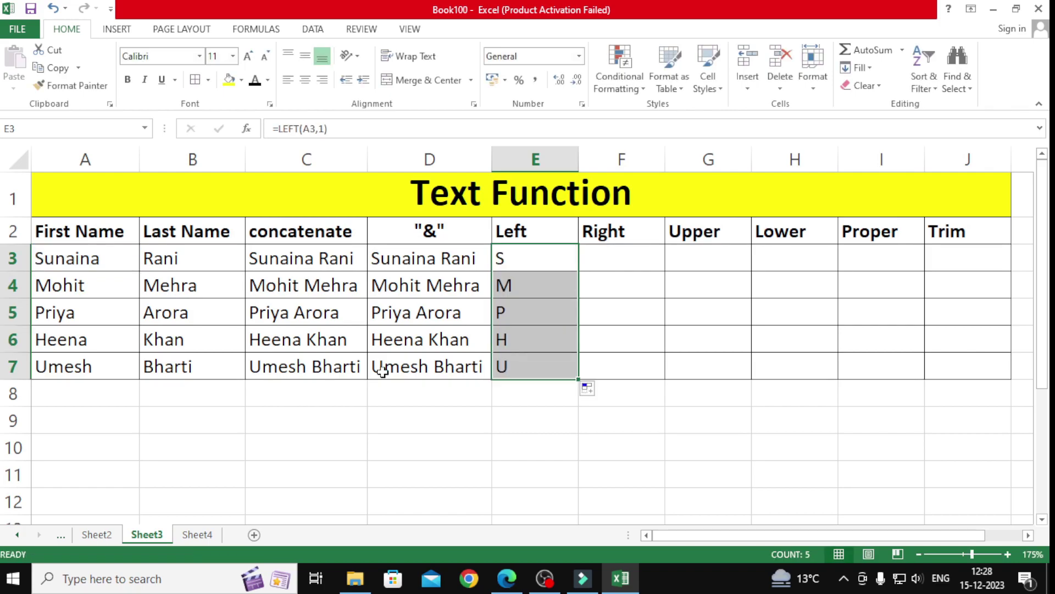
{"action": "left_click_drag", "start_coordinate": [106, 264], "coordinate": [83, 366]}
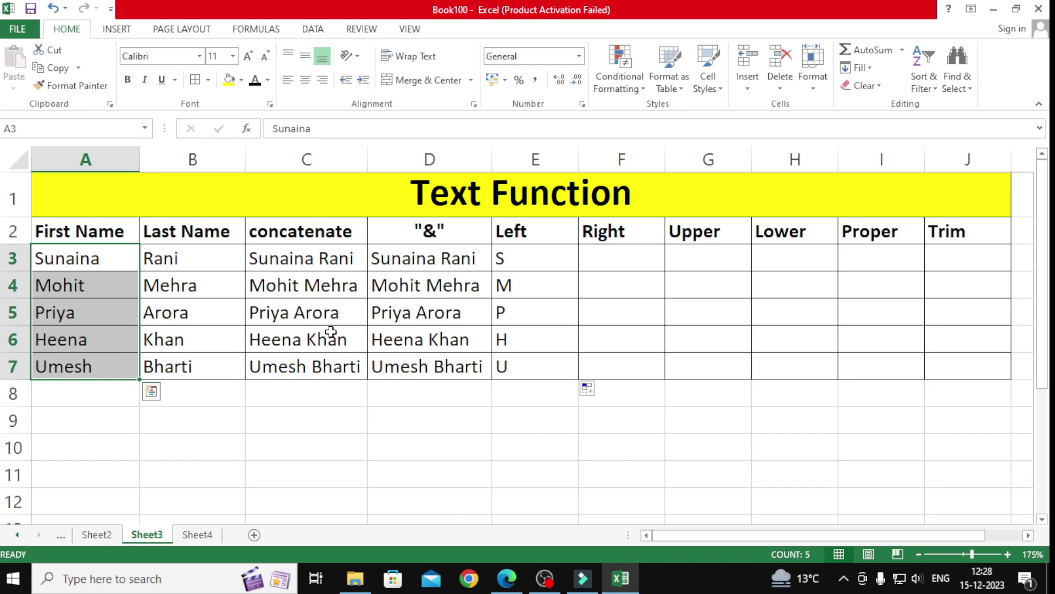
{"action": "left_click_drag", "start_coordinate": [521, 259], "coordinate": [516, 373]}
{"action": "left_click_drag", "start_coordinate": [64, 261], "coordinate": [66, 366]}
{"action": "left_click_drag", "start_coordinate": [522, 259], "coordinate": [516, 366]}
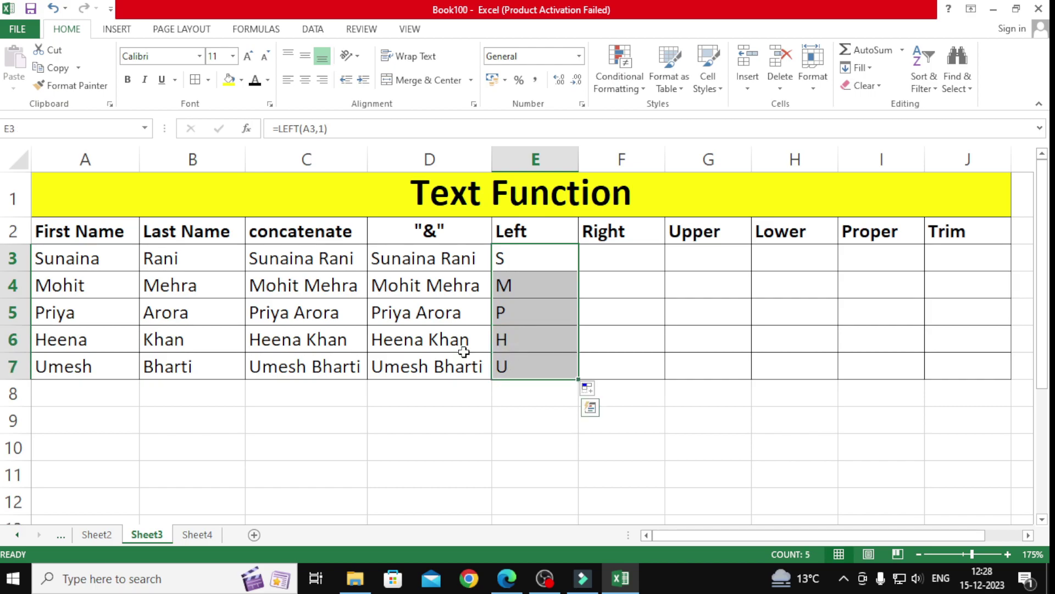
Step: Change E3 to =LEFT(A3,2) and refill E3:E7 to show Su, Mo, Pr, He, Um
{"action": "left_click", "coordinate": [548, 258]}
{"action": "double_click", "coordinate": [544, 259]}
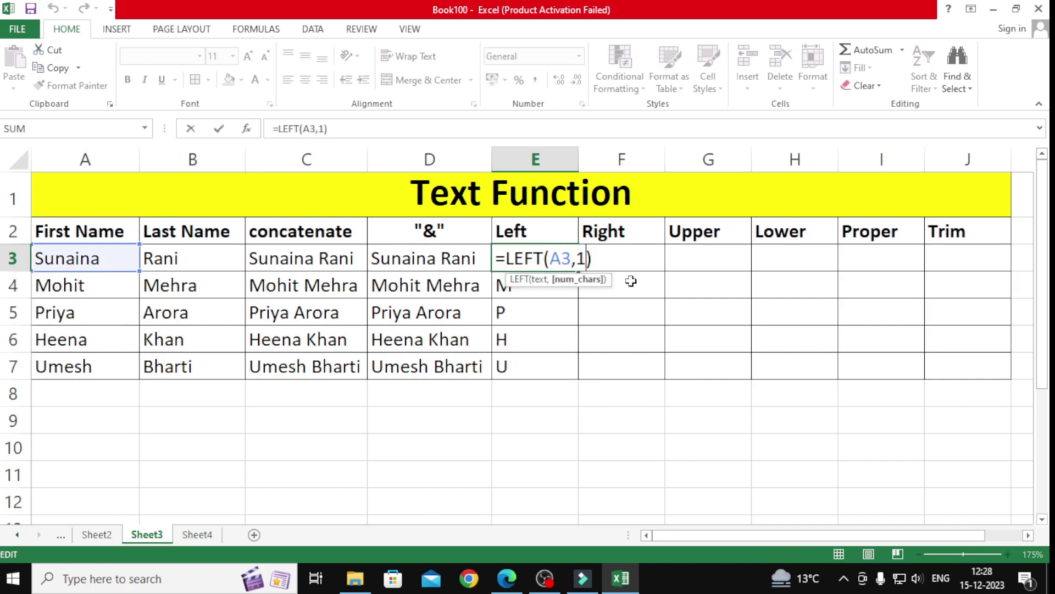
{"action": "key", "text": "BackSpace"}
{"action": "type", "text": "2"}
{"action": "key", "text": "Return"}
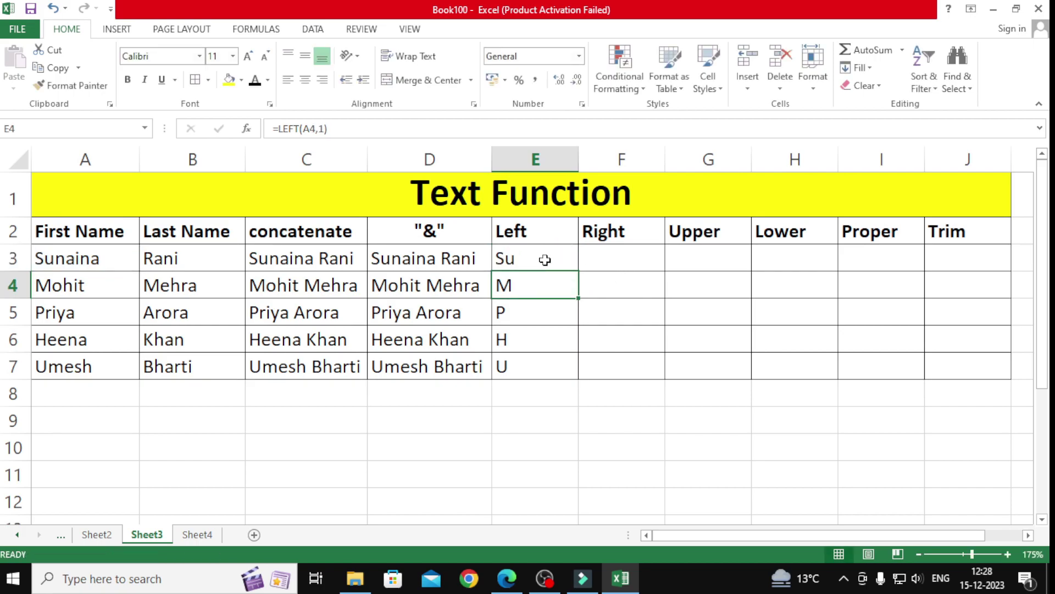
{"action": "left_click", "coordinate": [543, 260]}
{"action": "double_click", "coordinate": [578, 270]}
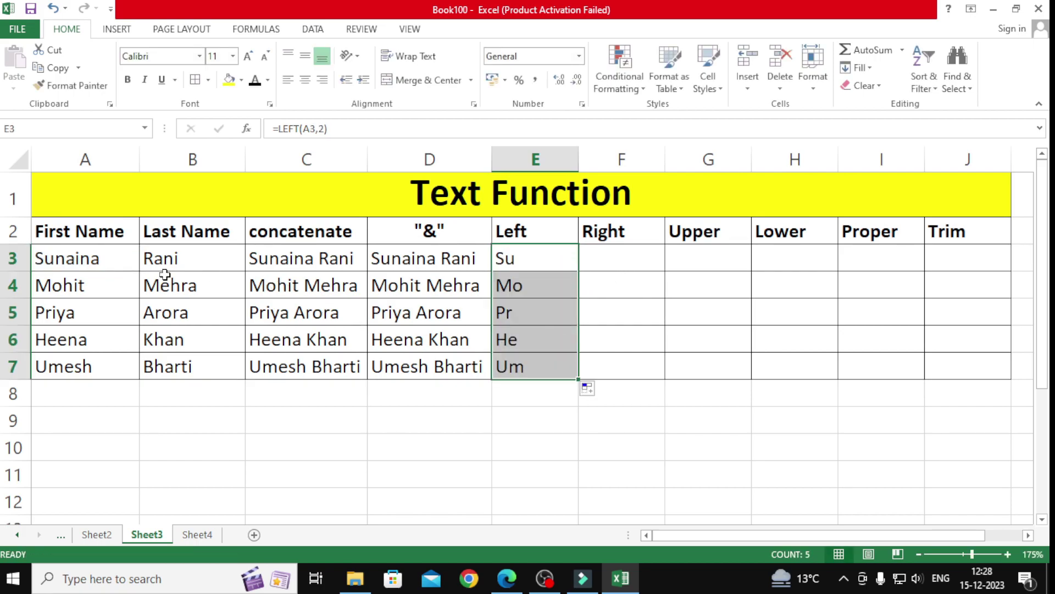
{"action": "left_click_drag", "start_coordinate": [113, 266], "coordinate": [73, 360]}
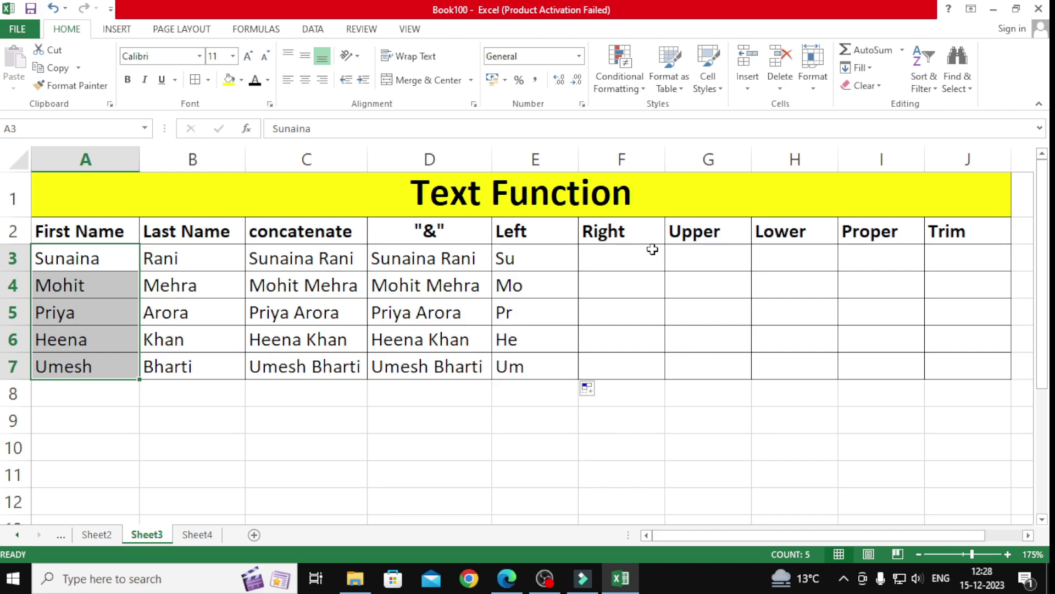
{"action": "left_click", "coordinate": [630, 258]}
Step: Enter =RIGHT(A3,1) in F3 and fill it to F7, giving a, t, a, a, h
{"action": "type", "text": "="}
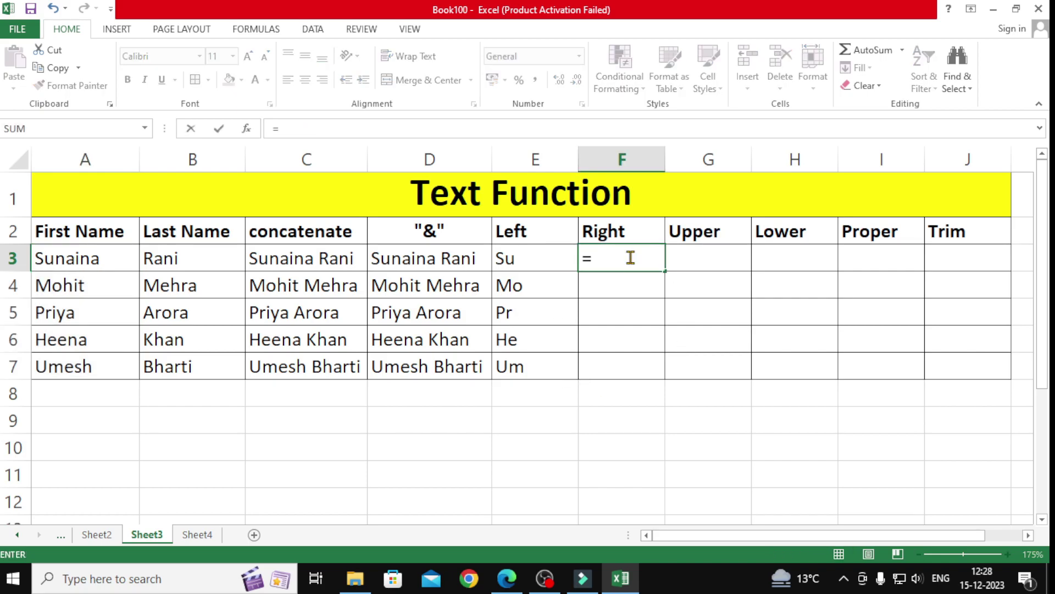
{"action": "type", "text": "right("}
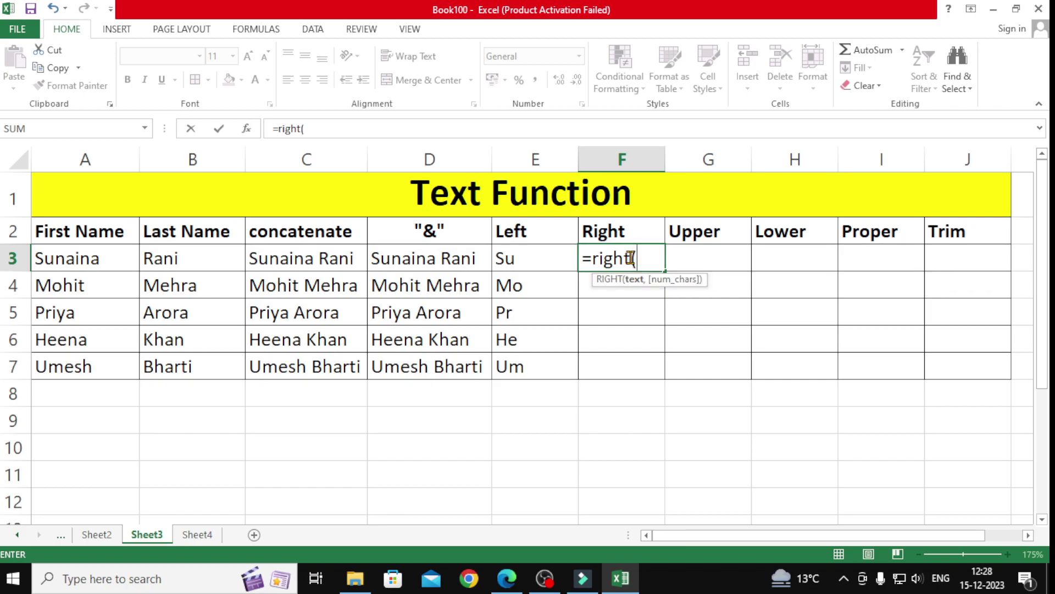
{"action": "left_click", "coordinate": [79, 259]}
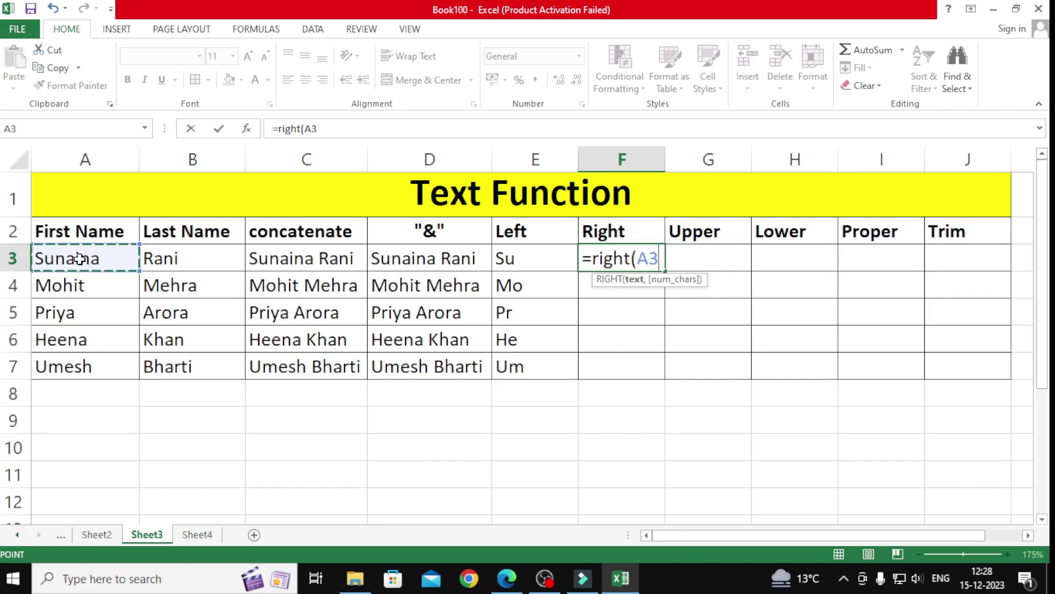
{"action": "type", "text": ","}
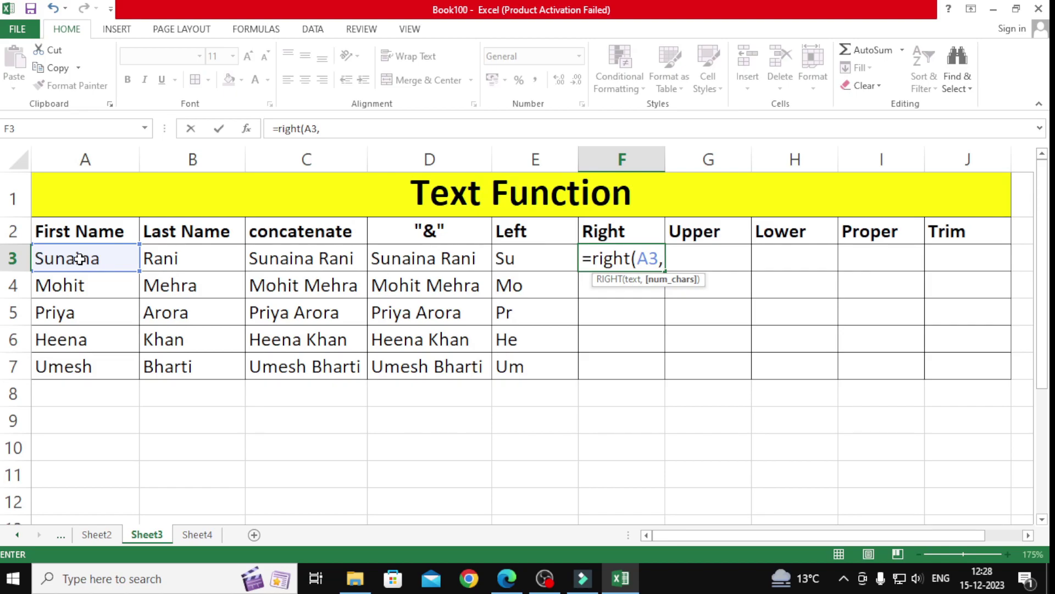
{"action": "type", "text": "1)"}
{"action": "key", "text": "Return"}
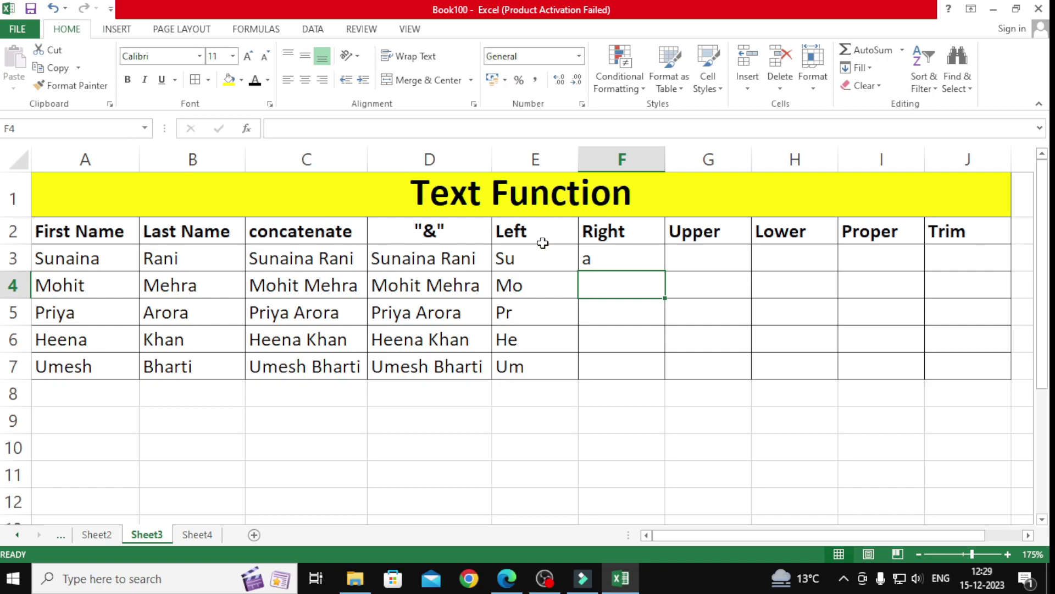
{"action": "left_click", "coordinate": [609, 251]}
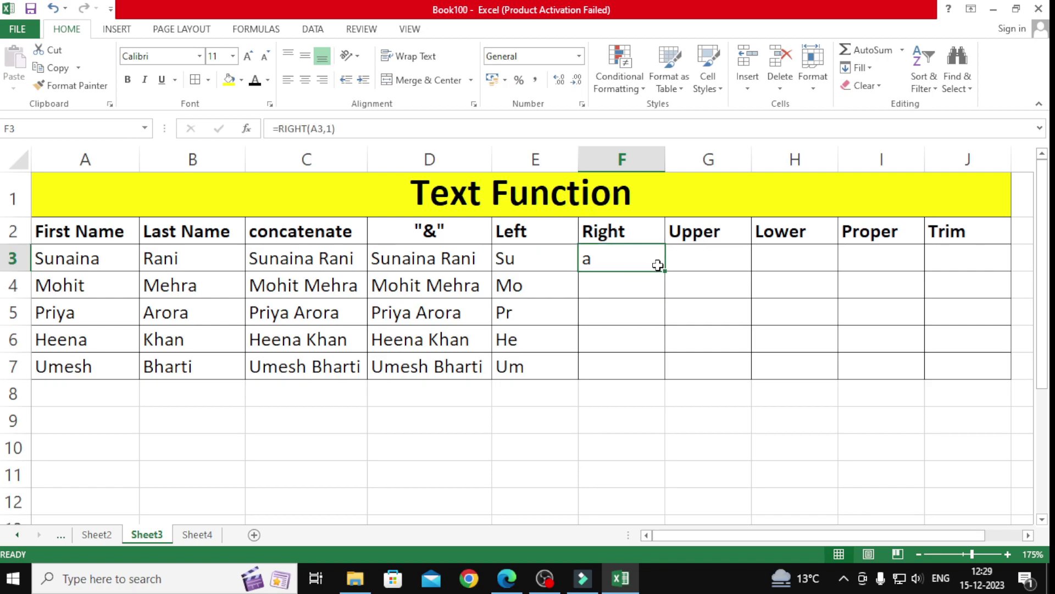
{"action": "left_click_drag", "start_coordinate": [666, 272], "coordinate": [636, 364]}
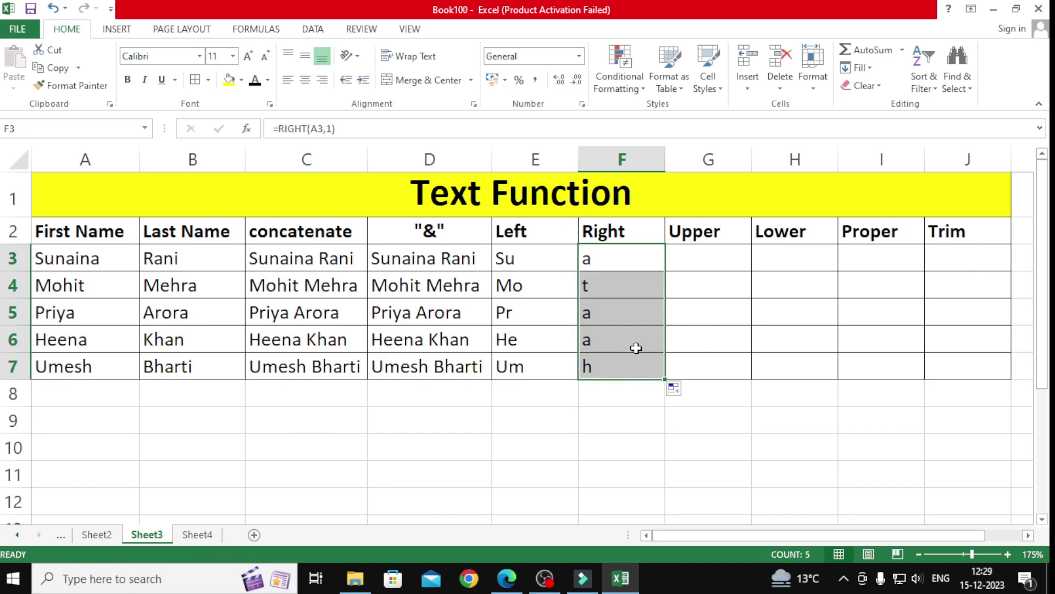
{"action": "double_click", "coordinate": [605, 257]}
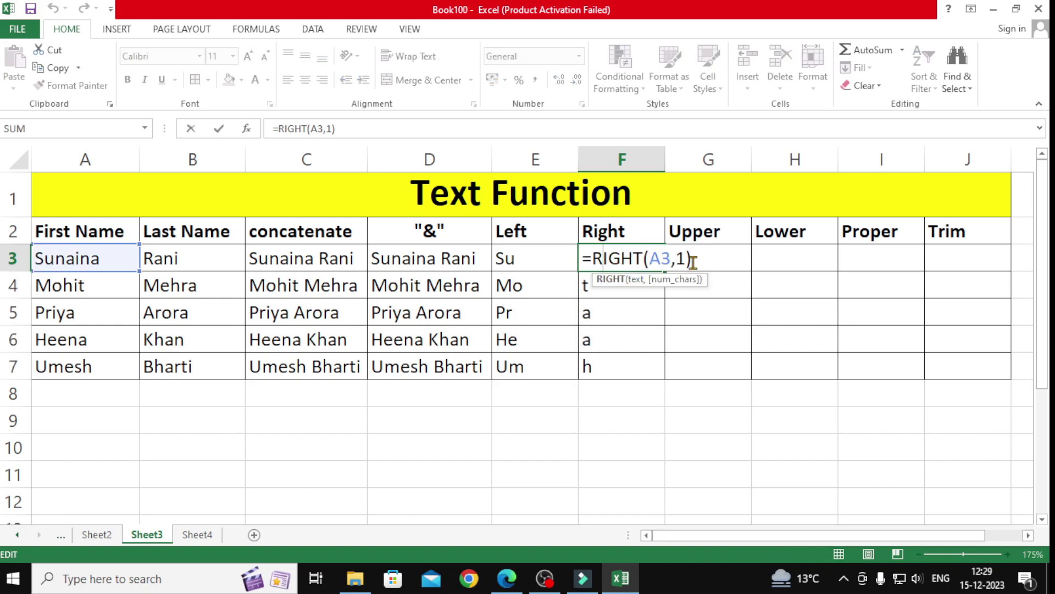
{"action": "key", "text": "Return"}
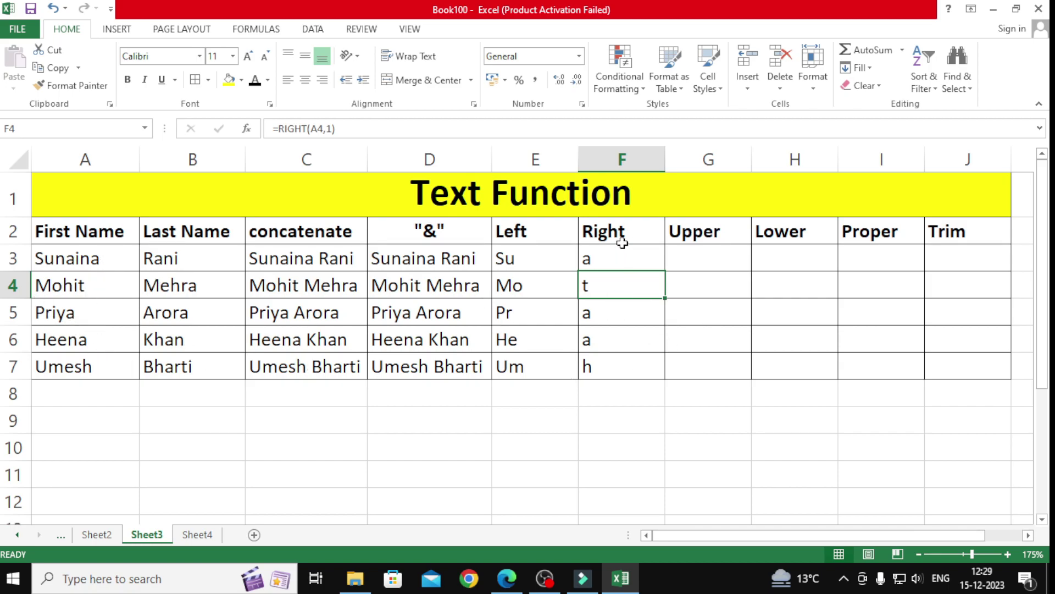
Step: Enter =UPPER(A3) in G3 and copy it down to G7
{"action": "left_click", "coordinate": [701, 260]}
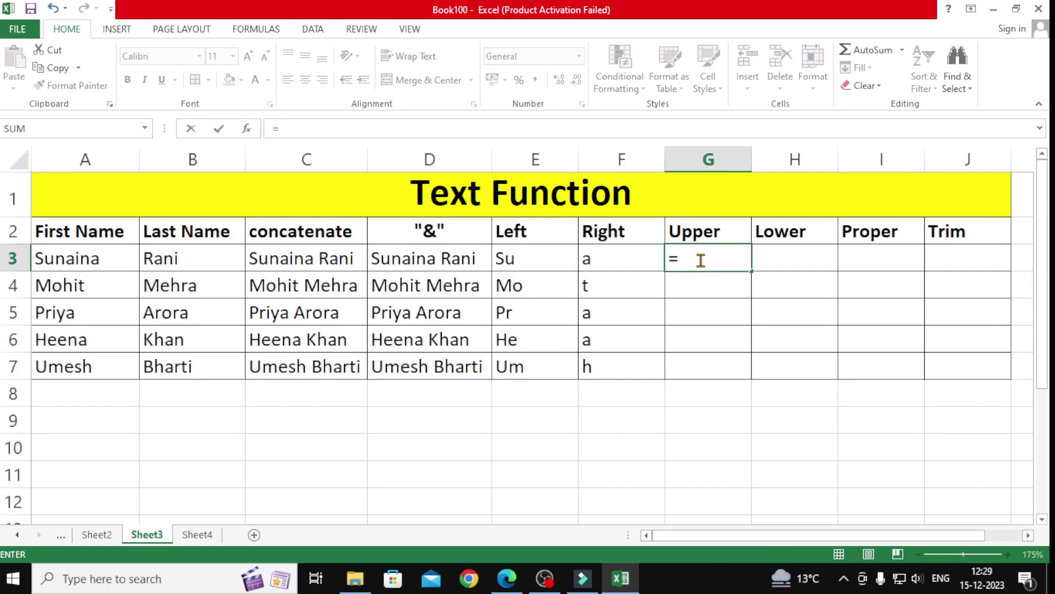
{"action": "type", "text": "upper"}
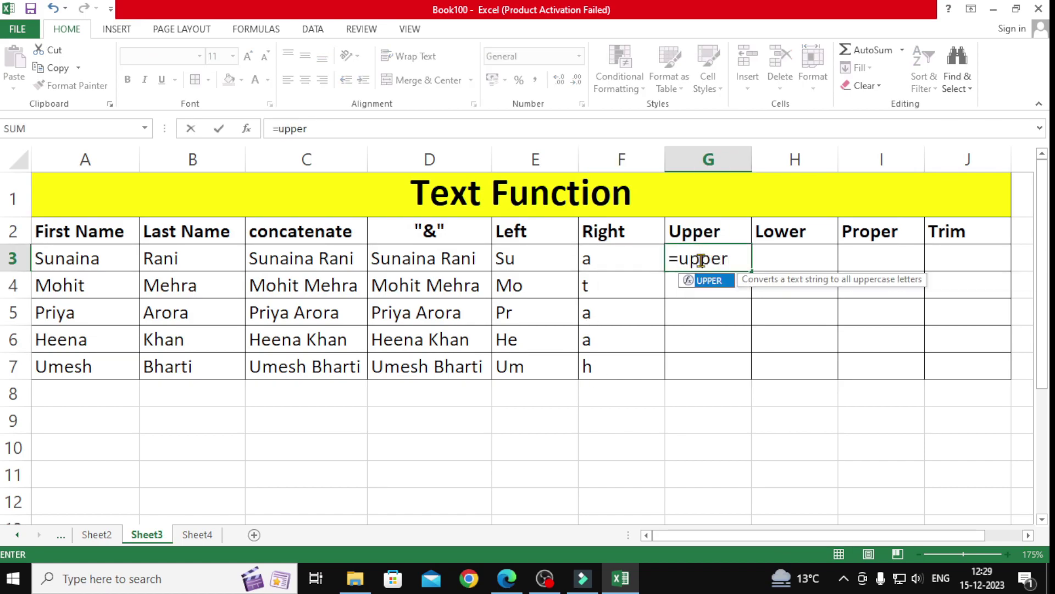
{"action": "type", "text": "("}
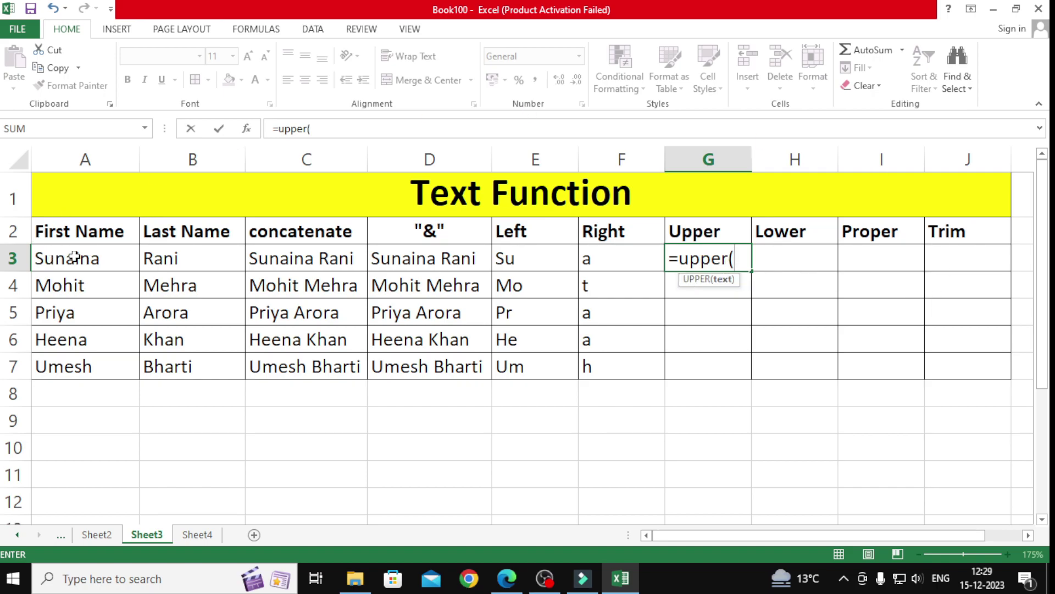
{"action": "left_click", "coordinate": [100, 253]}
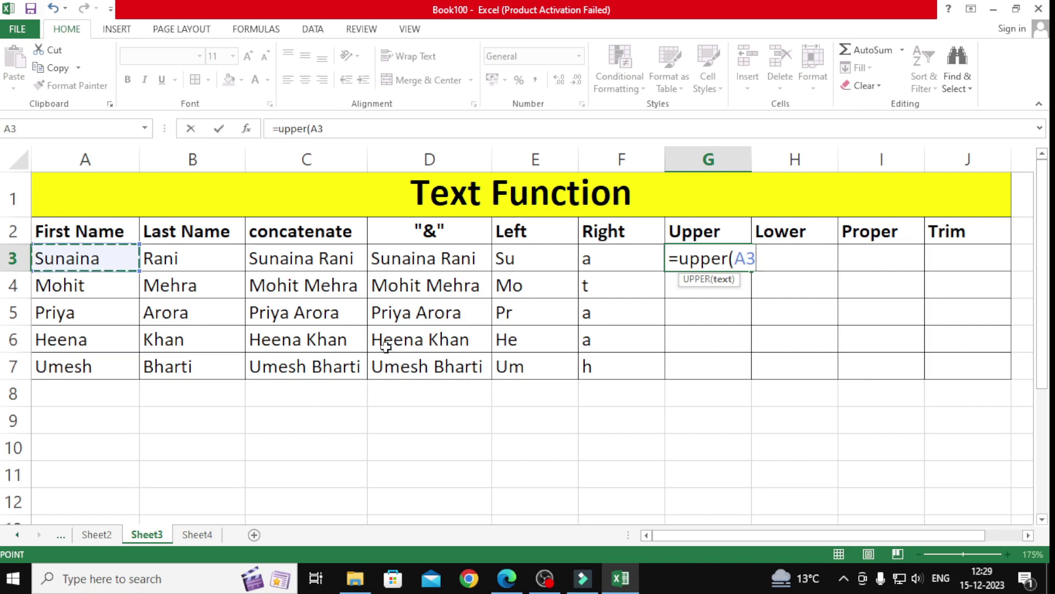
{"action": "type", "text": ")"}
{"action": "key", "text": "Return"}
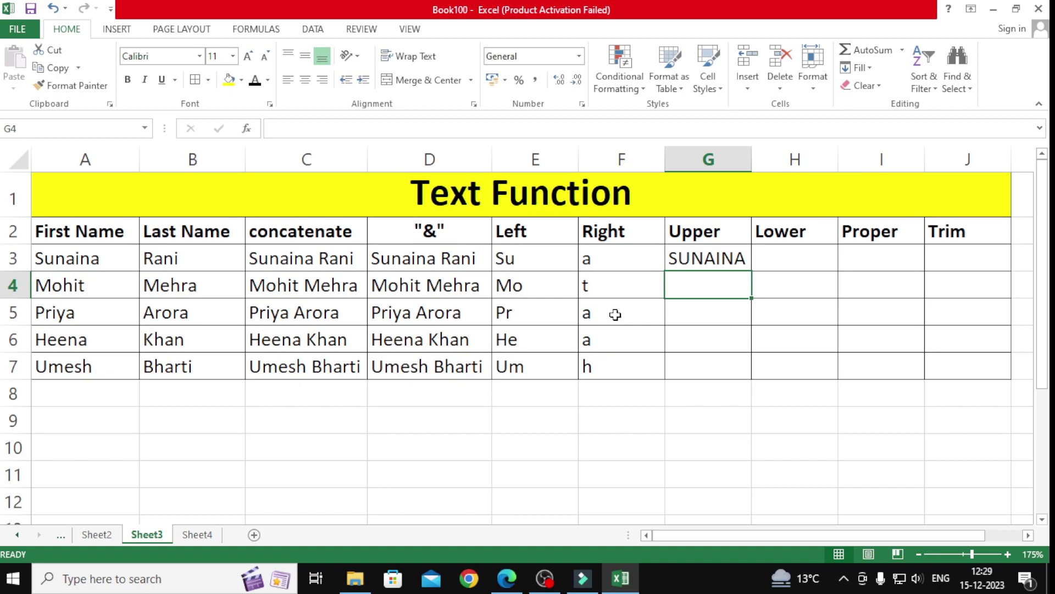
{"action": "left_click", "coordinate": [746, 265]}
{"action": "double_click", "coordinate": [753, 270]}
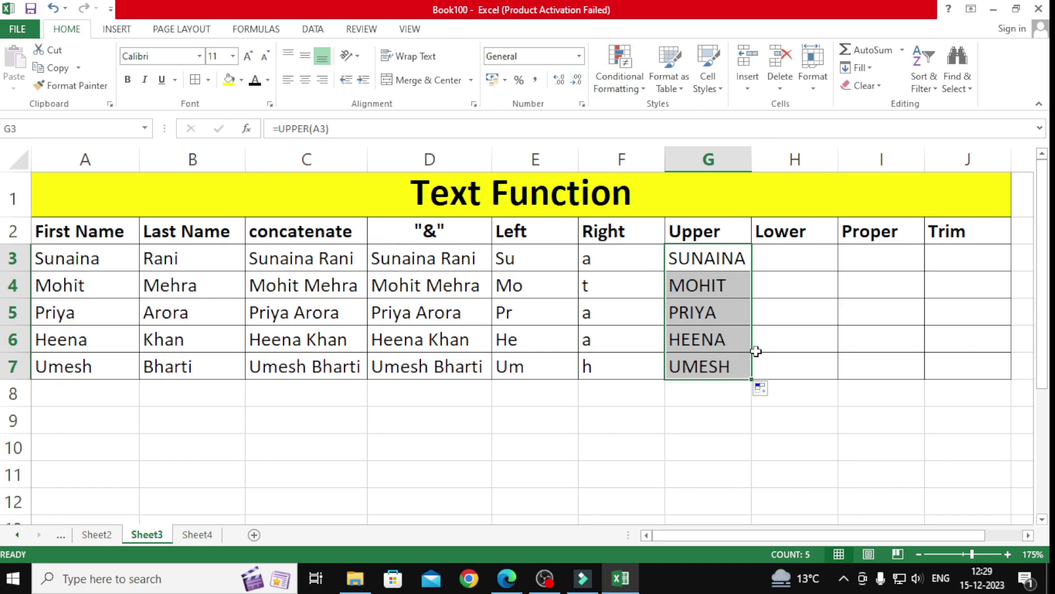
Step: Enter =LOWER(A3) in H3 and fill it down through H7
{"action": "left_click", "coordinate": [807, 255]}
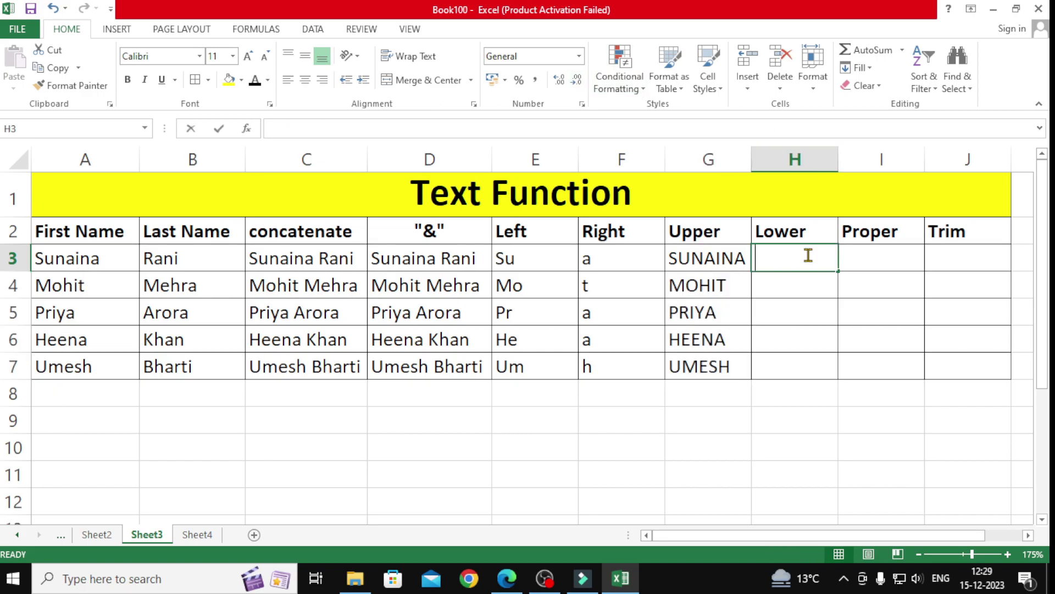
{"action": "type", "text": "=lower"}
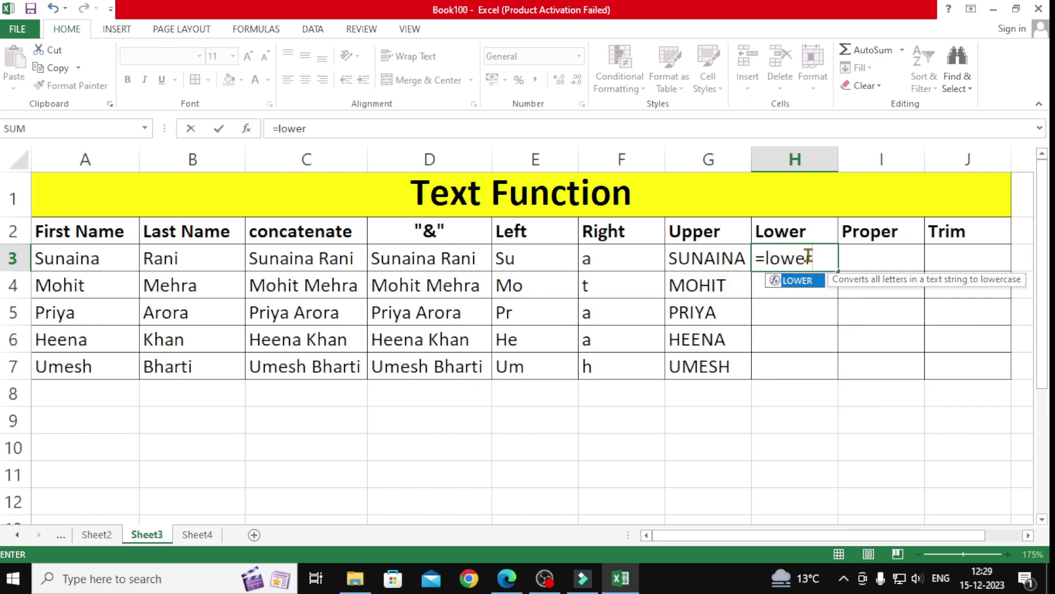
{"action": "type", "text": "("}
{"action": "left_click", "coordinate": [137, 245]}
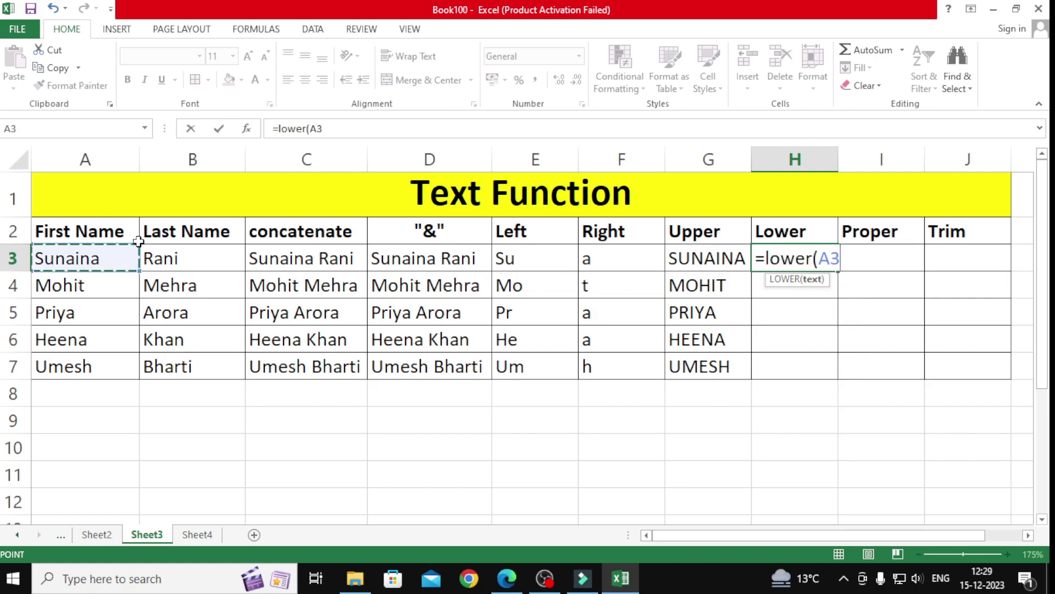
{"action": "type", "text": ")"}
{"action": "key", "text": "Return"}
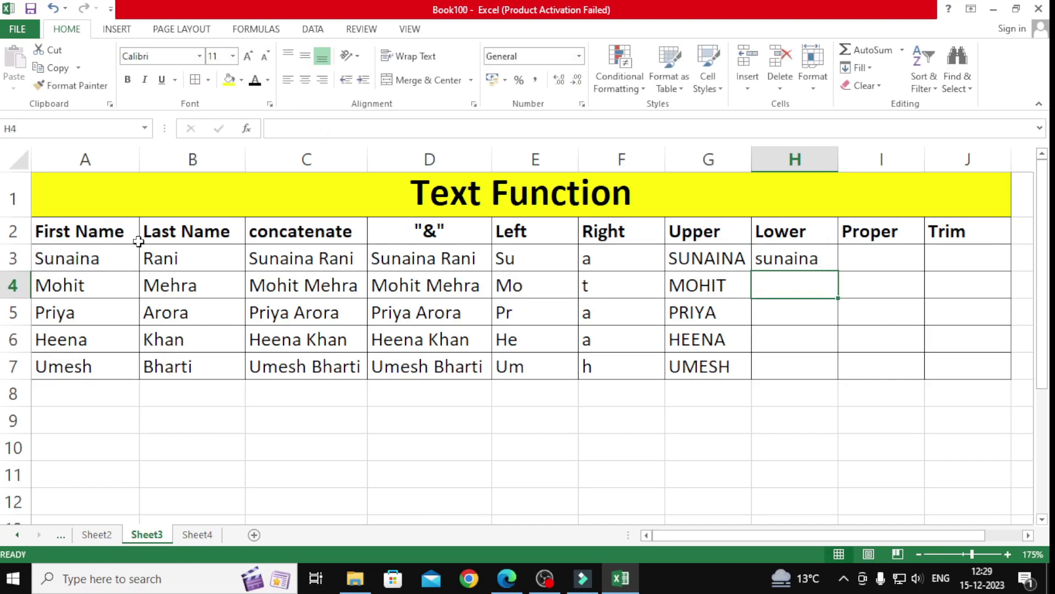
{"action": "left_click", "coordinate": [786, 262]}
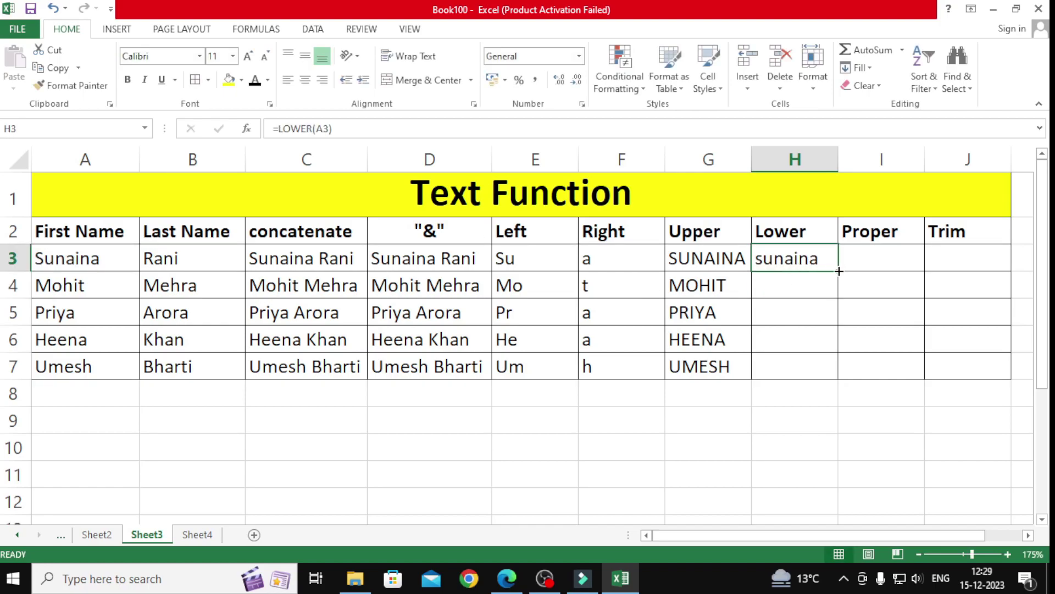
{"action": "double_click", "coordinate": [838, 271]}
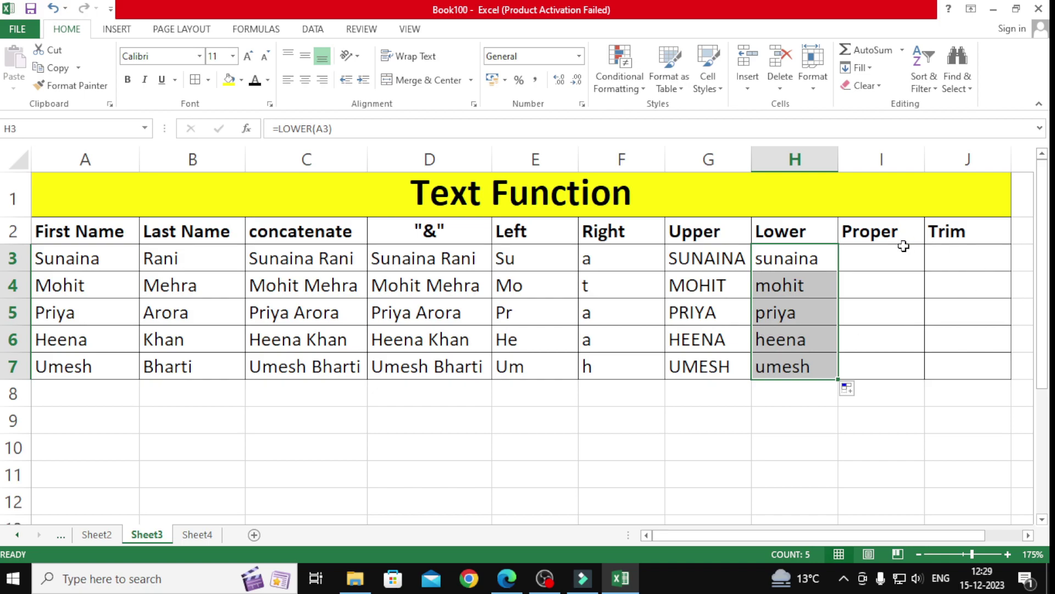
{"action": "left_click", "coordinate": [885, 253]}
Step: Enter =PROPER(A3) in I3
{"action": "type", "text": "="}
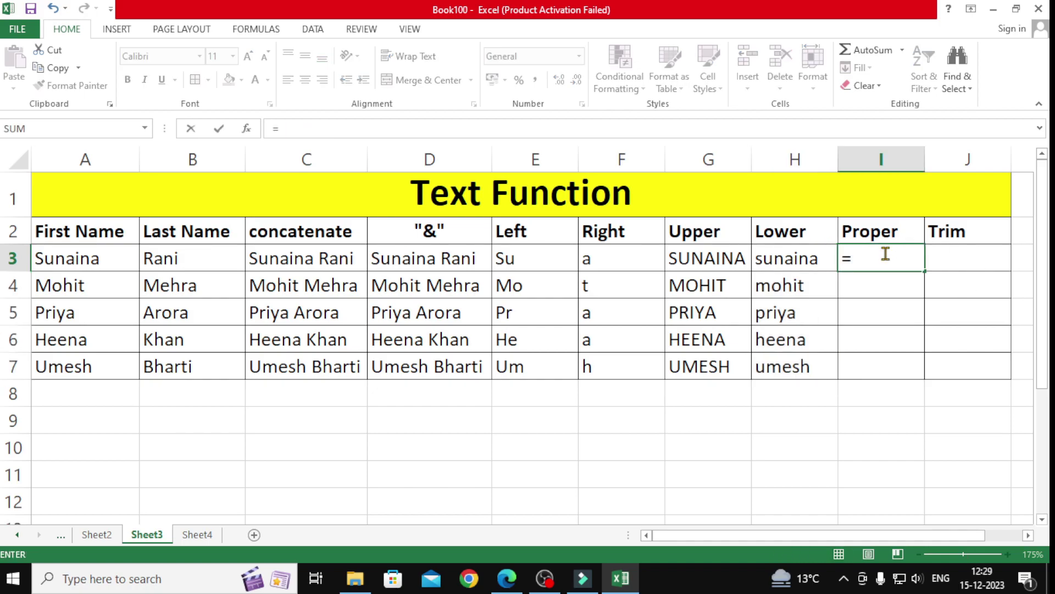
{"action": "type", "text": "proper("}
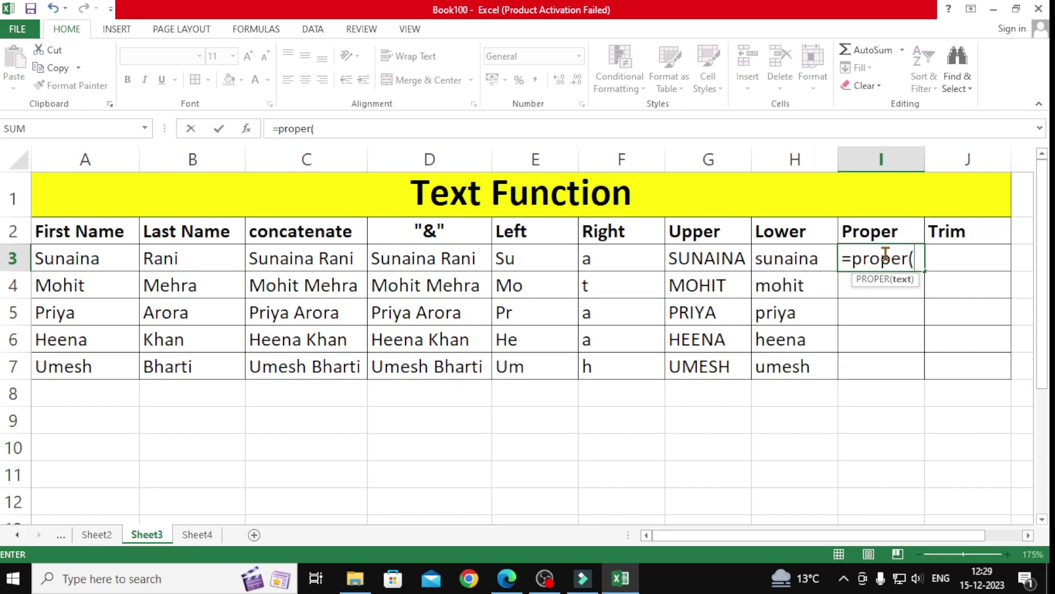
{"action": "left_click", "coordinate": [124, 257]}
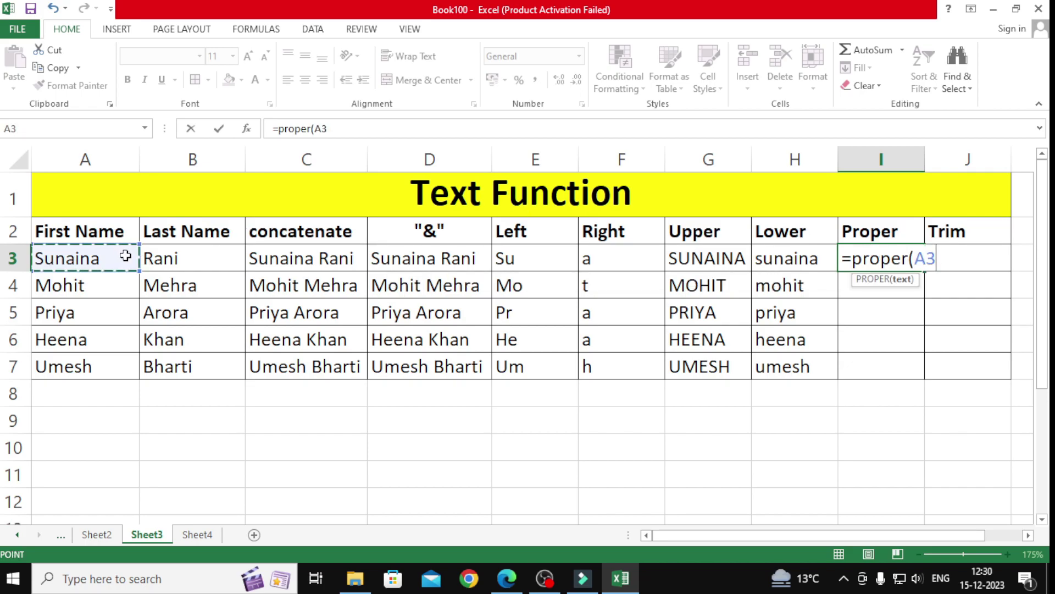
{"action": "type", "text": ")"}
{"action": "key", "text": "Return"}
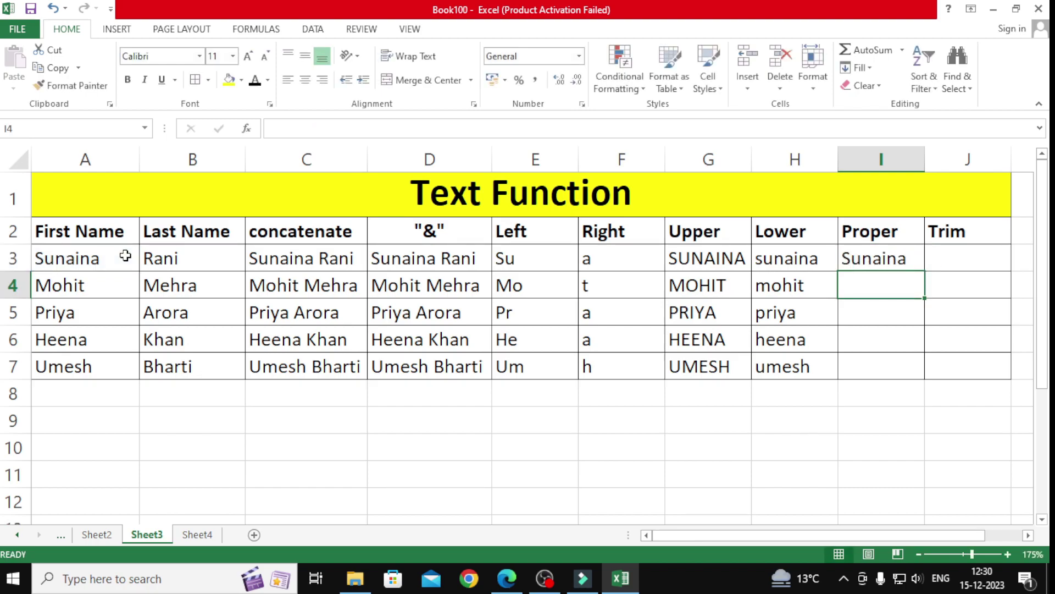
Step: Edit A3 so the surname is in lowercase
{"action": "double_click", "coordinate": [111, 260]}
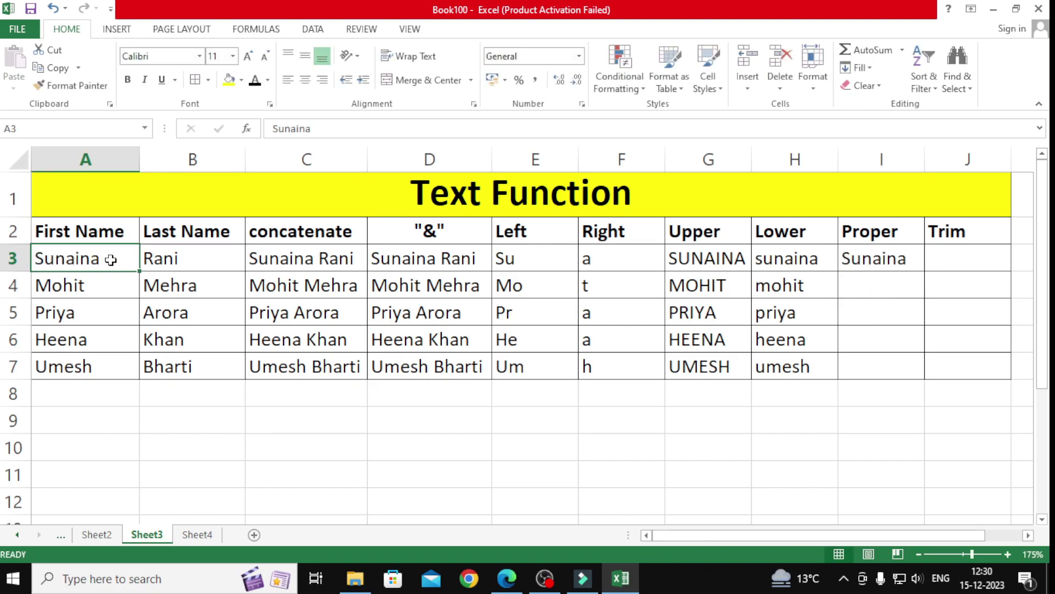
{"action": "type", "text": "Rani"}
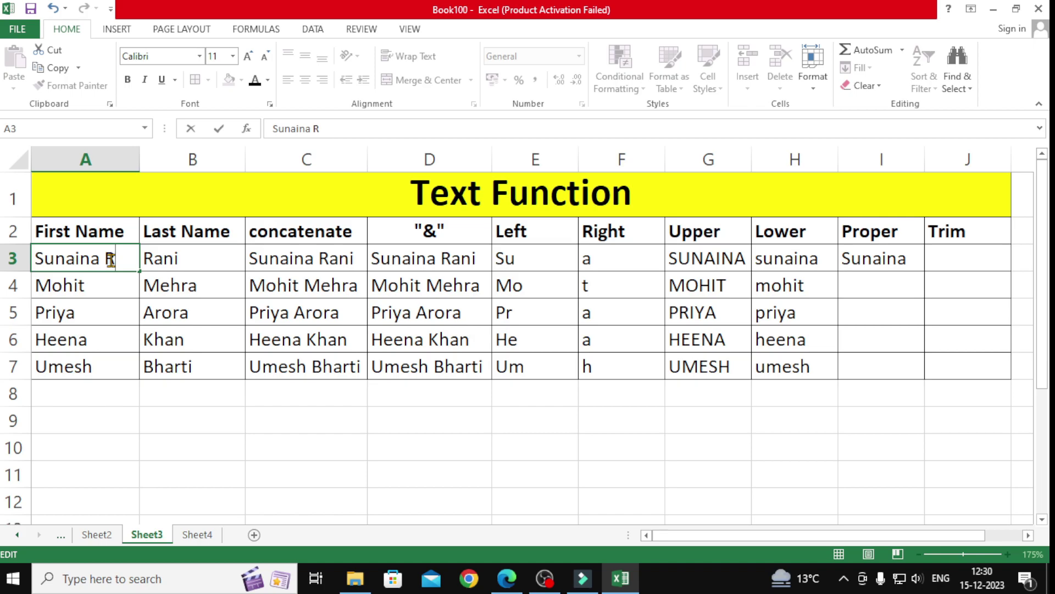
{"action": "key", "text": "BackSpace"}
{"action": "key", "text": "BackSpace"}
{"action": "key", "text": "BackSpace"}
{"action": "key", "text": "BackSpace"}
{"action": "type", "text": "rani"}
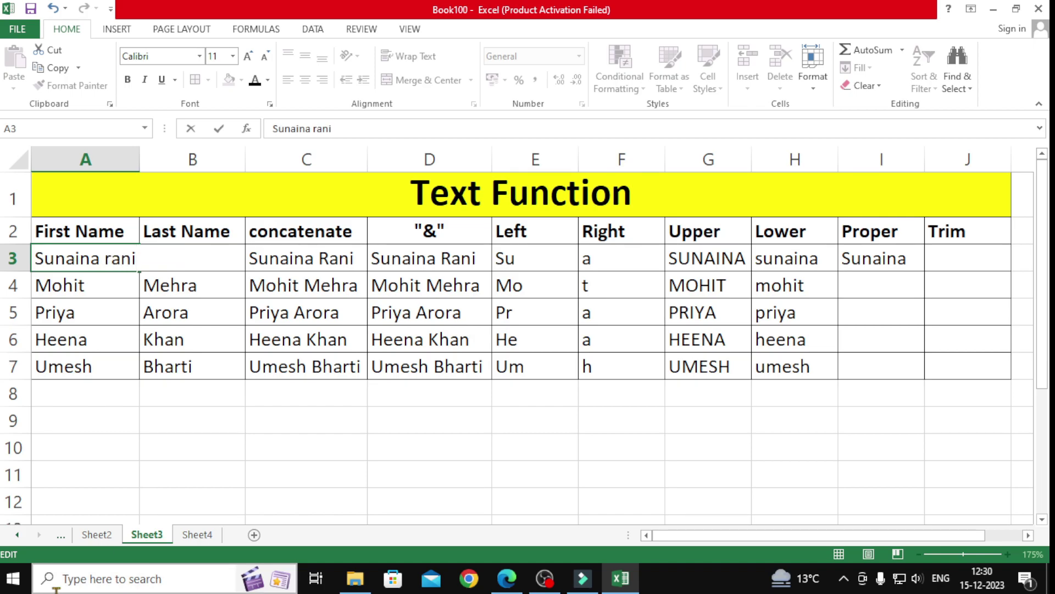
{"action": "key", "text": "Return"}
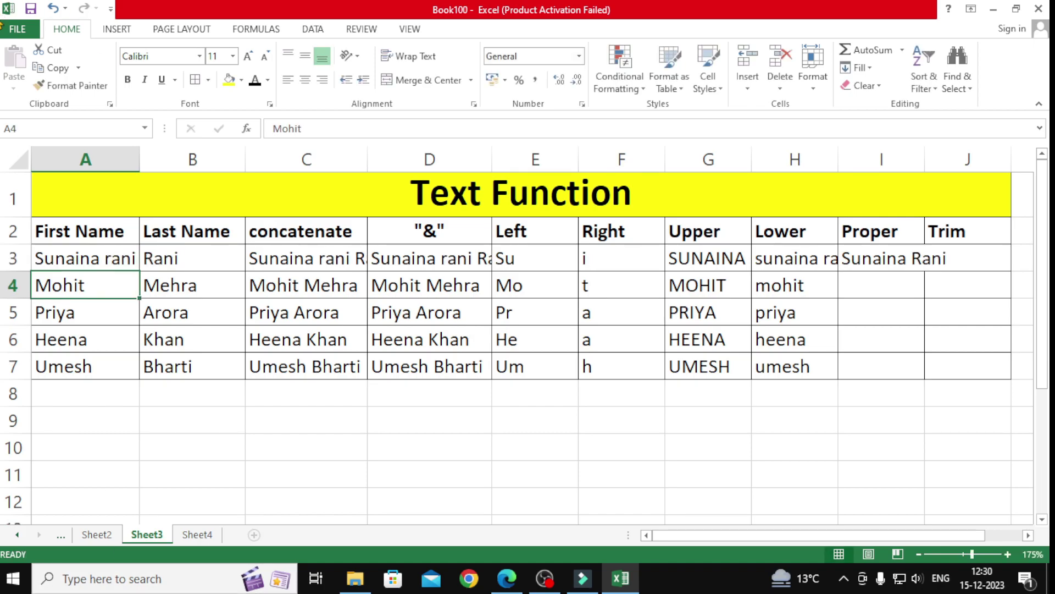
Step: Autofit column I so the proper-case name fits
{"action": "left_click", "coordinate": [915, 264]}
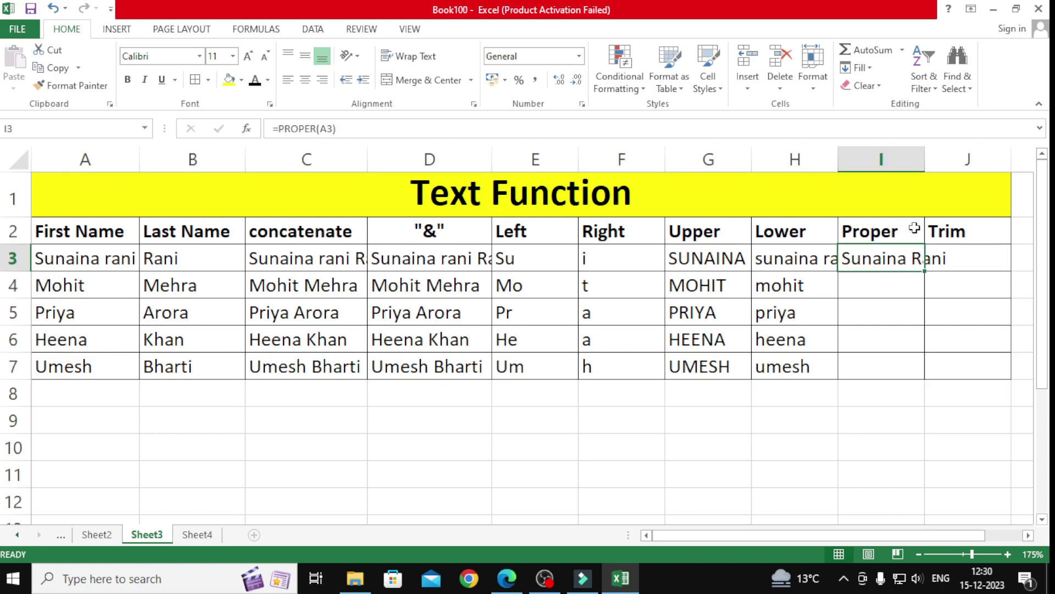
{"action": "double_click", "coordinate": [926, 160]}
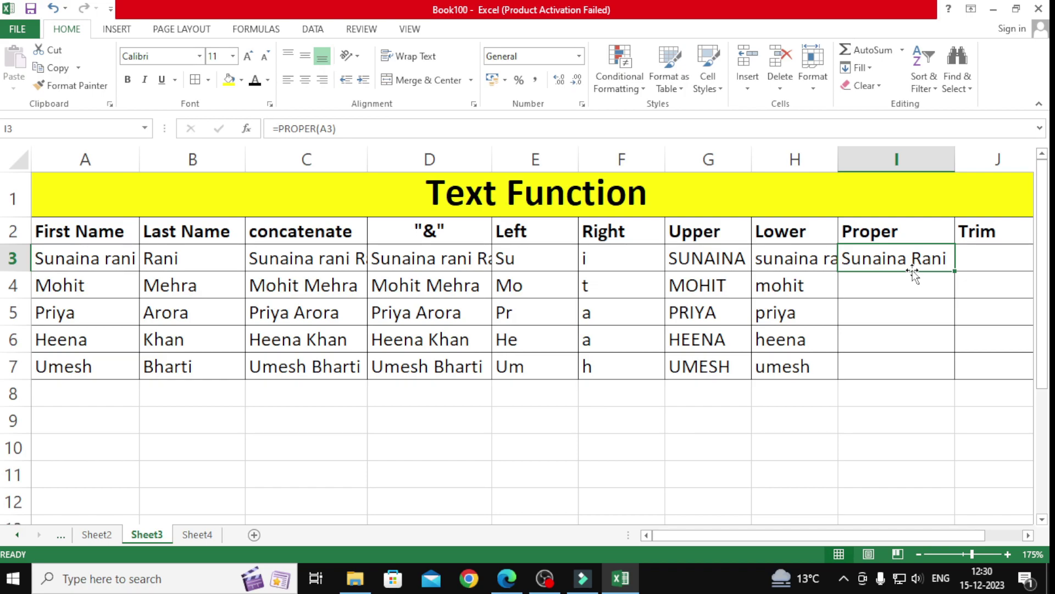
{"action": "left_click", "coordinate": [981, 259]}
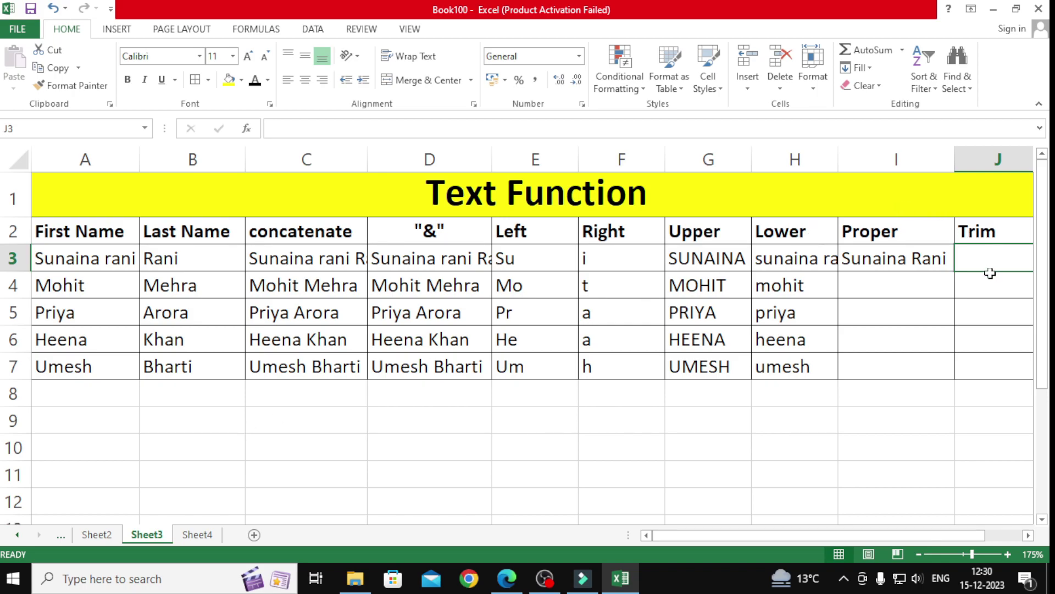
Step: Add a leading space and extra spaces between the words of A3's name
{"action": "left_click", "coordinate": [127, 257]}
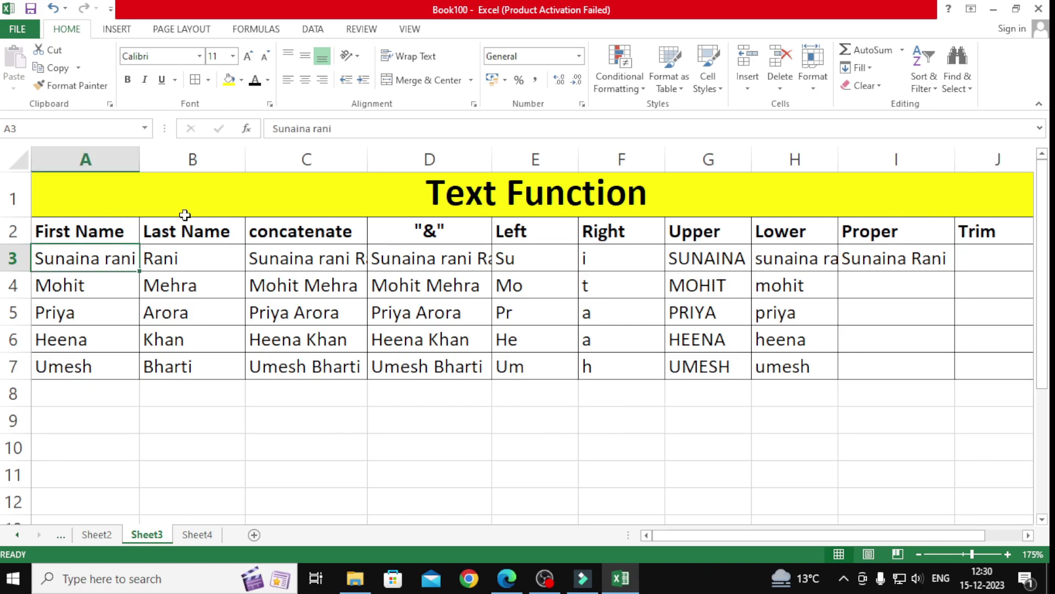
{"action": "left_click", "coordinate": [336, 129]}
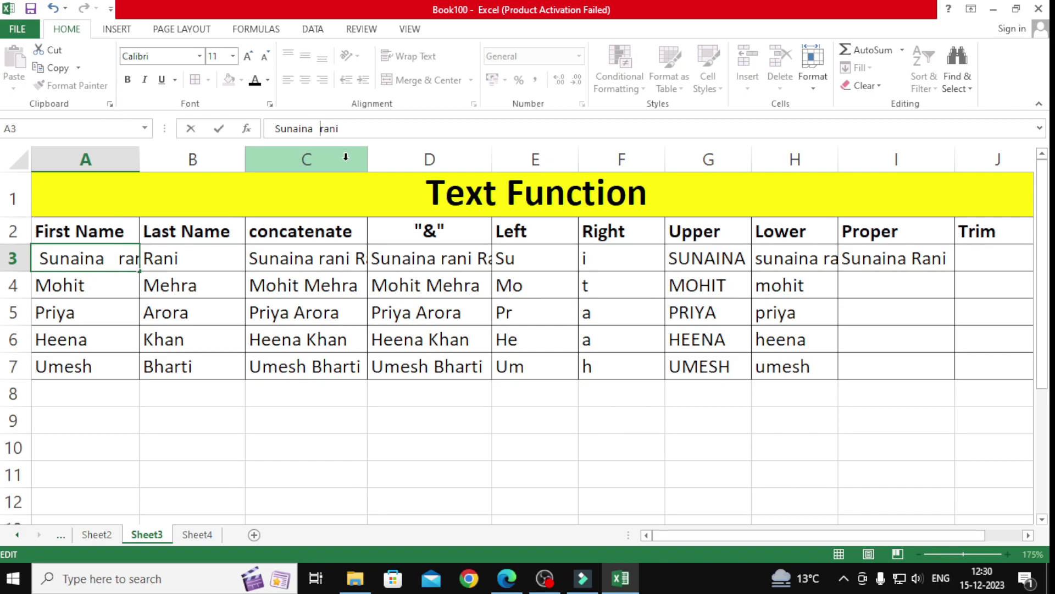
{"action": "key", "text": "Return"}
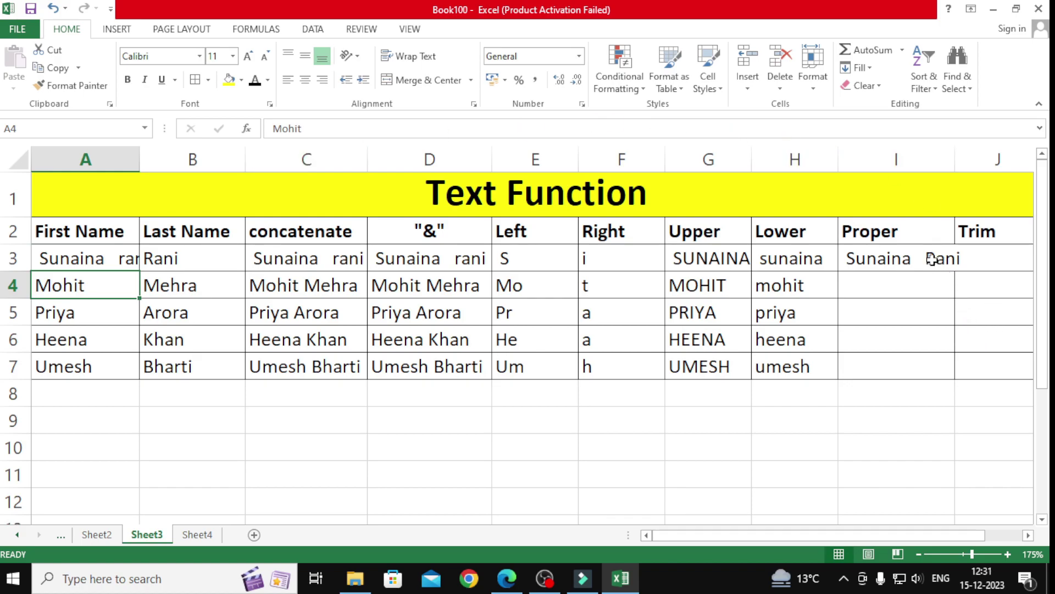
{"action": "left_click", "coordinate": [986, 259]}
{"action": "left_click_drag", "start_coordinate": [905, 534], "coordinate": [939, 535]}
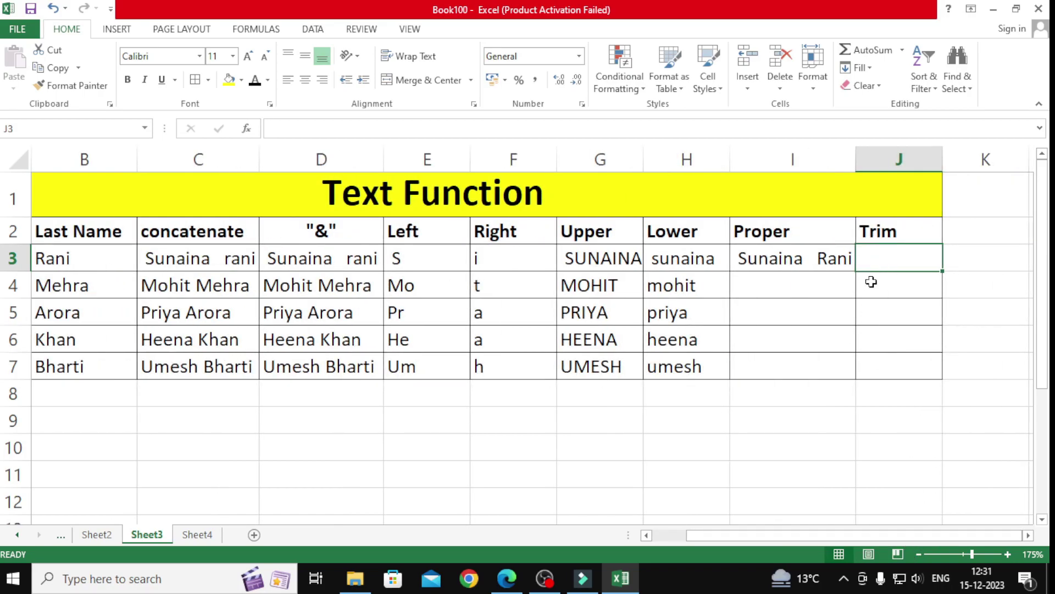
Step: Enter =TRIM(A3) in J3 and widen column J to show the trimmed name
{"action": "type", "text": "=t"}
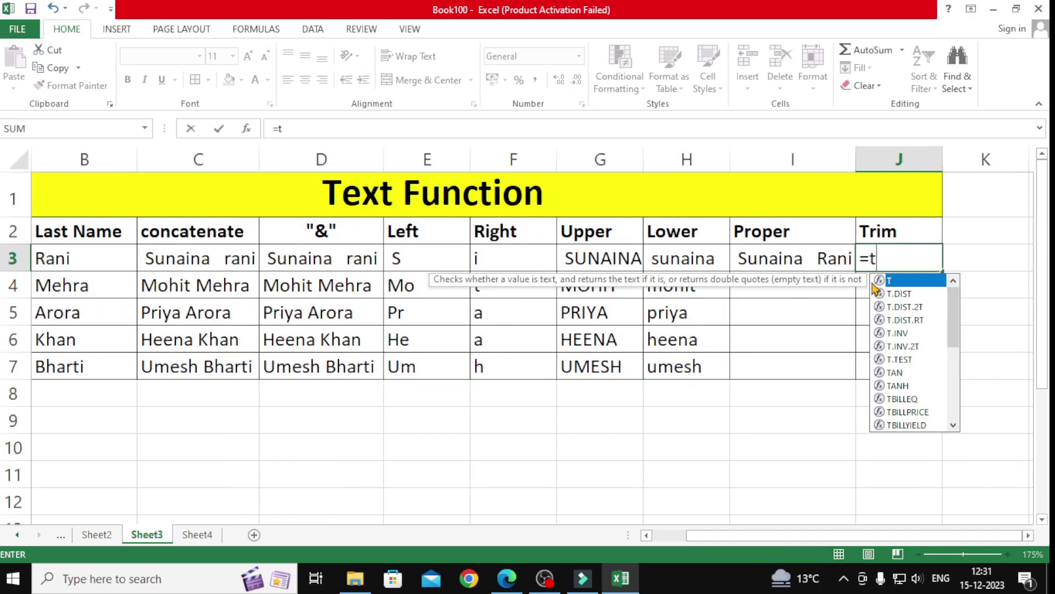
{"action": "type", "text": "rim("}
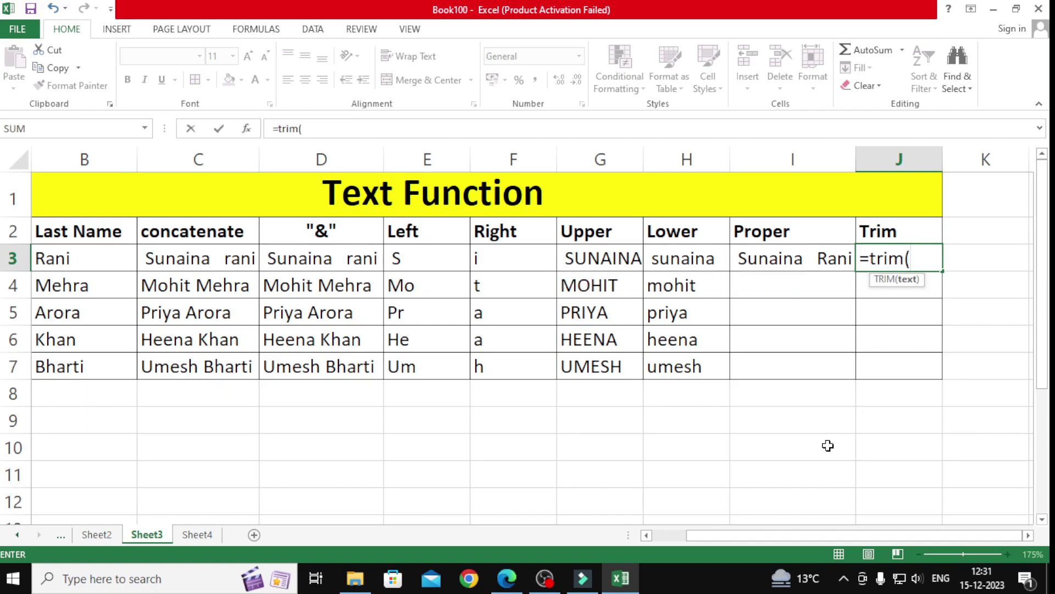
{"action": "left_click_drag", "start_coordinate": [720, 534], "coordinate": [686, 535]}
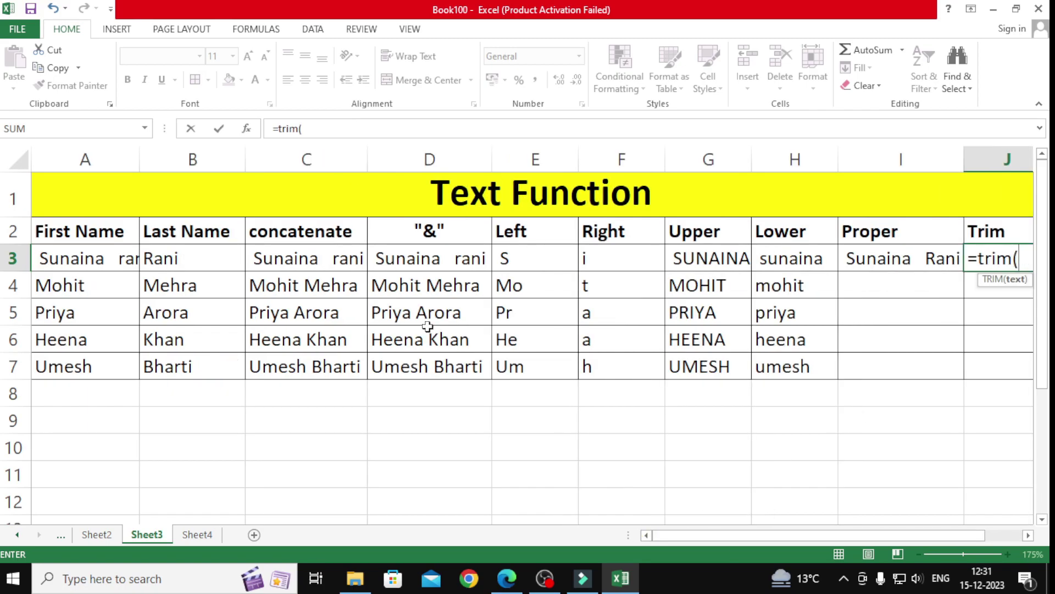
{"action": "left_click", "coordinate": [88, 263]}
{"action": "type", "text": ")"}
{"action": "key", "text": "Return"}
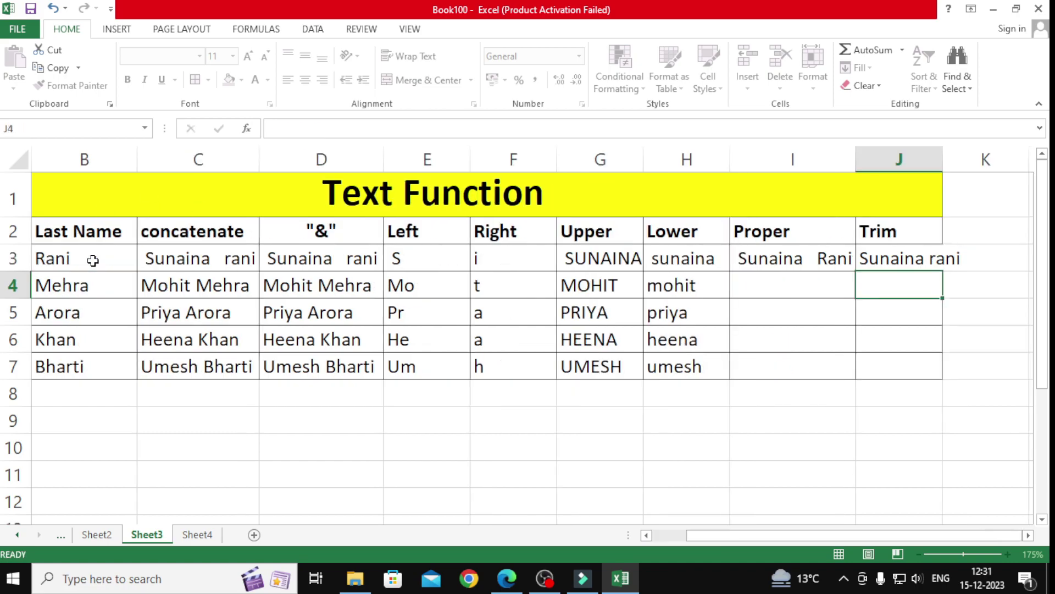
{"action": "left_click_drag", "start_coordinate": [942, 156], "coordinate": [967, 165]}
{"action": "left_click", "coordinate": [918, 266]}
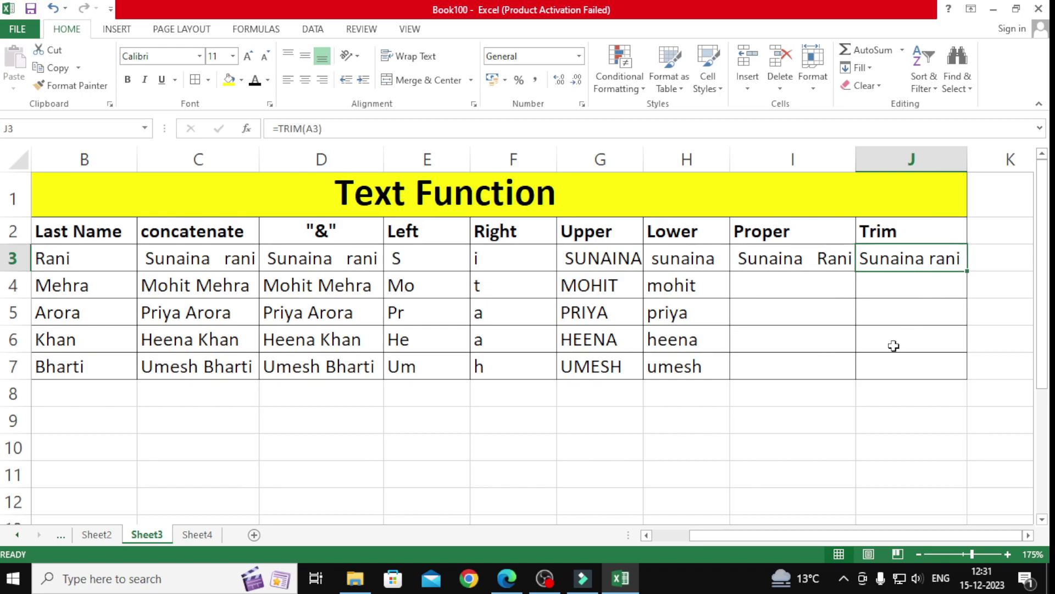
{"action": "left_click_drag", "start_coordinate": [871, 544], "coordinate": [833, 543]}
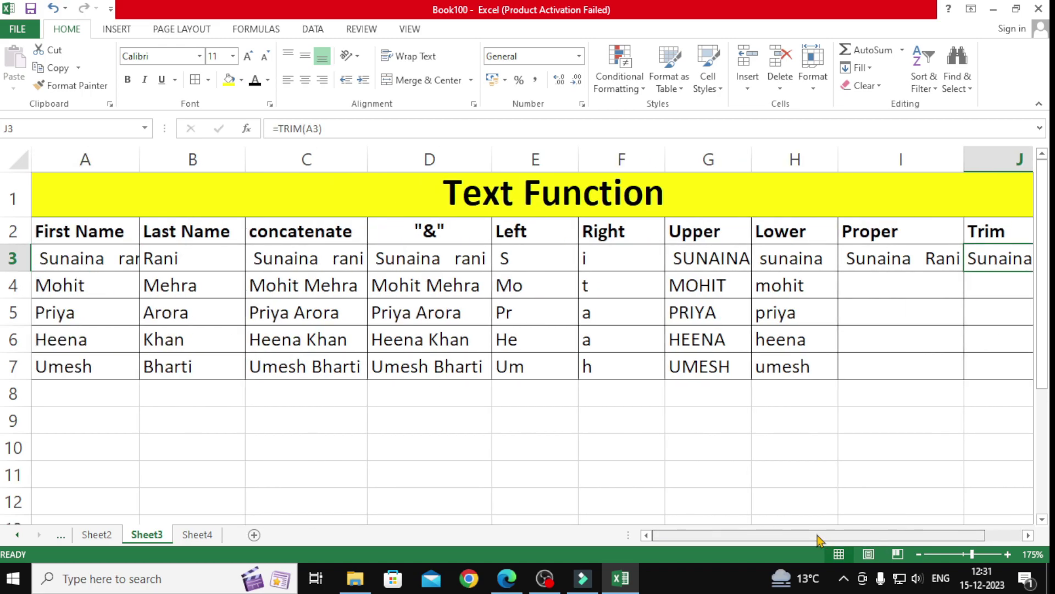
{"action": "left_click", "coordinate": [69, 267]}
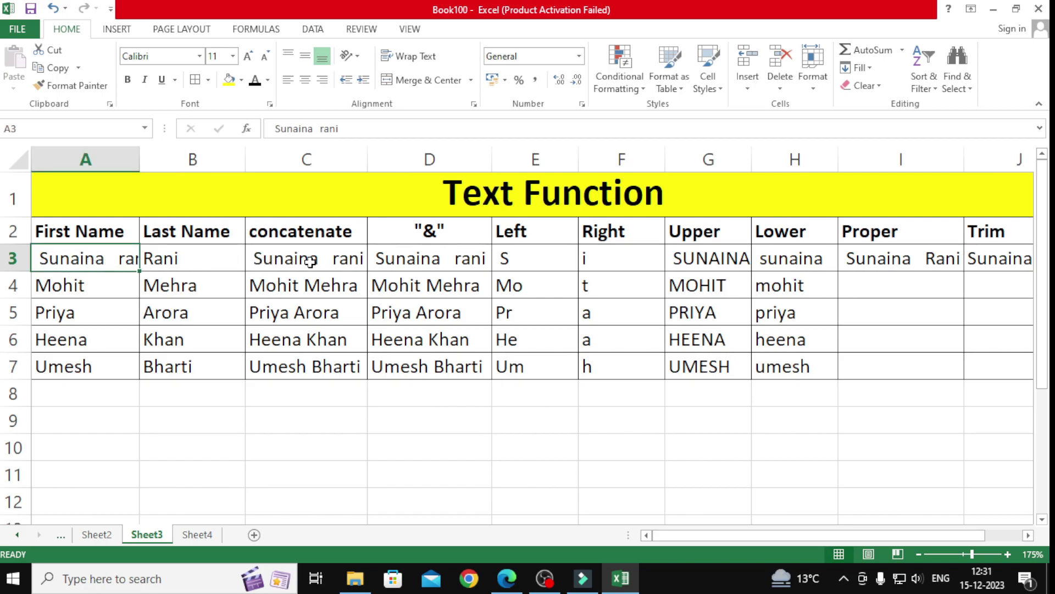
Step: Re-confirm the =LEFT(A3,2) formula in cell E3 of the Text Function sheet
{"action": "left_click", "coordinate": [542, 261]}
{"action": "double_click", "coordinate": [557, 268]}
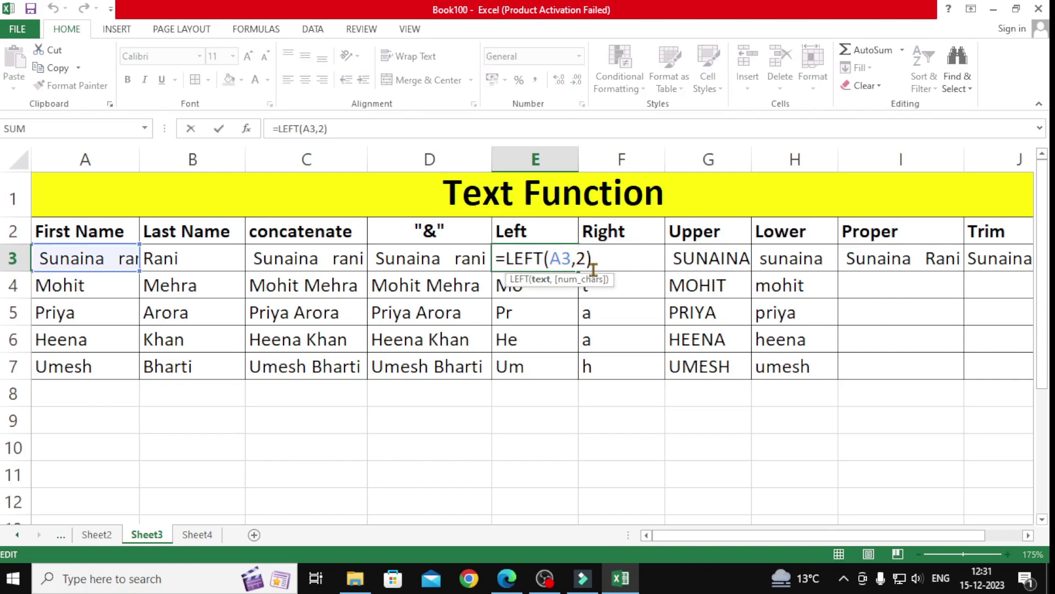
{"action": "key", "text": "Return"}
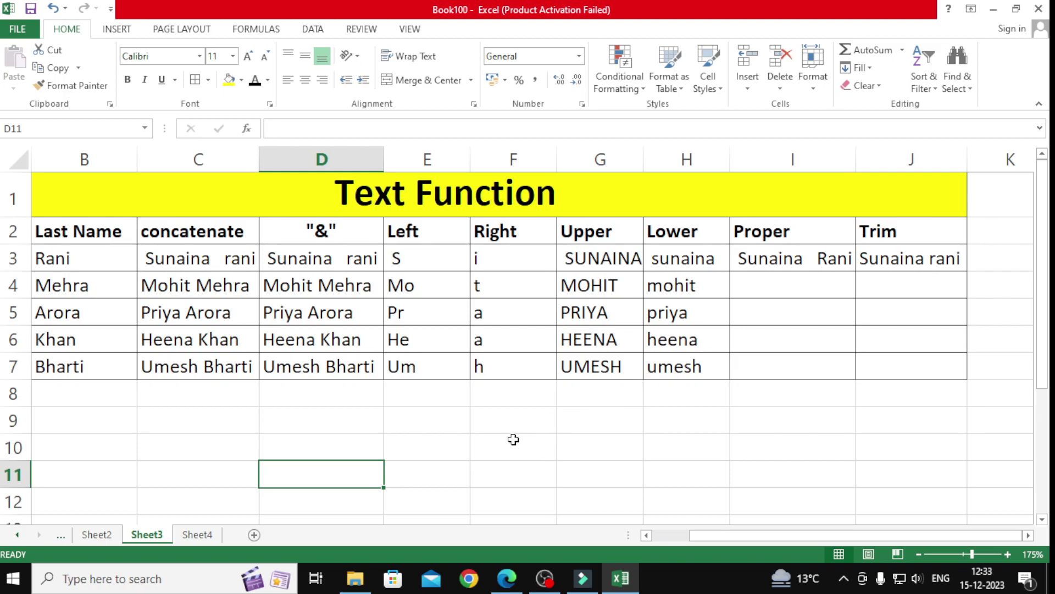
Step: Switch to the Text to Column sheet and look over the addresses and empty Locality cells
{"action": "left_click", "coordinate": [193, 534]}
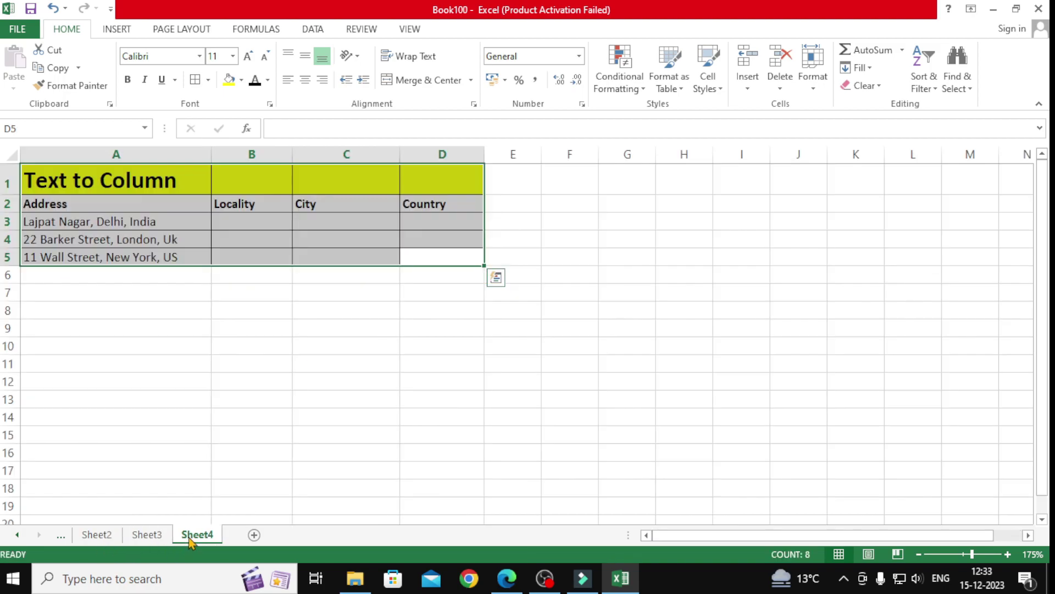
{"action": "left_click", "coordinate": [165, 448]}
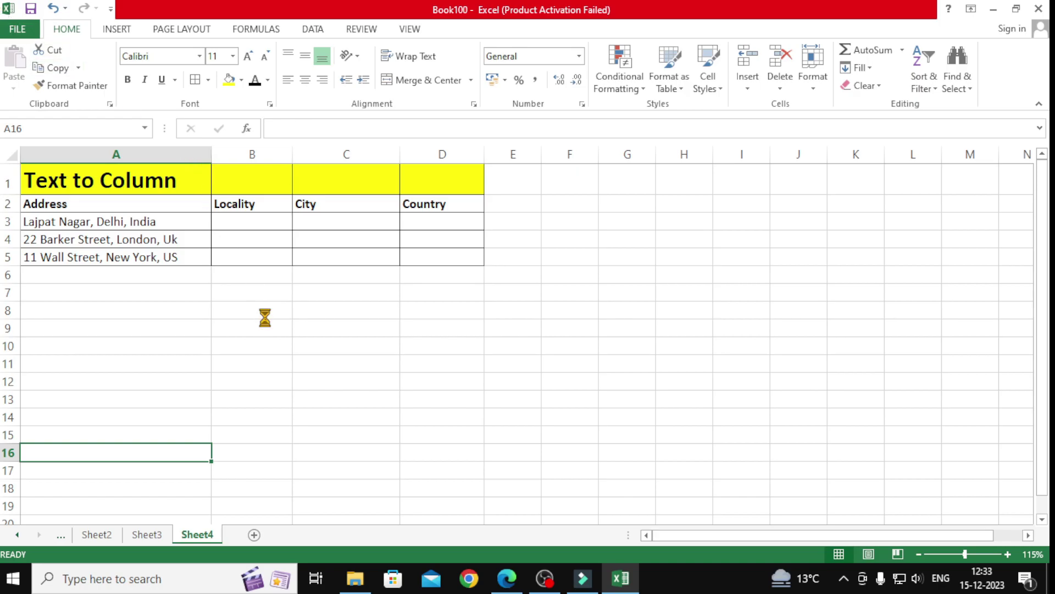
{"action": "scroll", "coordinate": [265, 318], "scroll_direction": "up", "scroll_amount": 4, "text": "ctrl"}
{"action": "scroll", "coordinate": [265, 315], "scroll_direction": "up", "scroll_amount": 1}
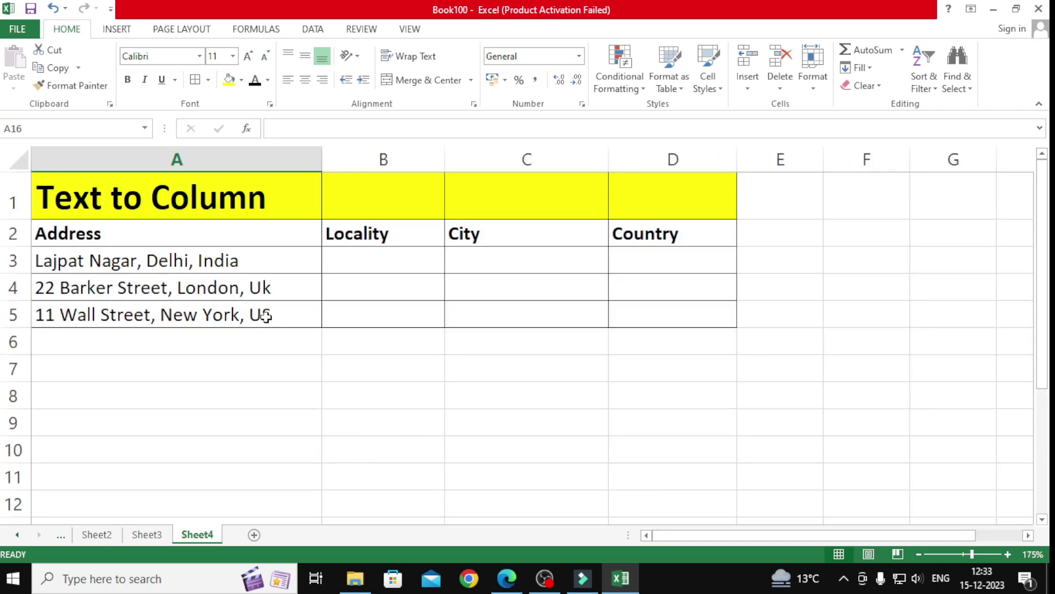
{"action": "left_click_drag", "start_coordinate": [229, 238], "coordinate": [228, 317]}
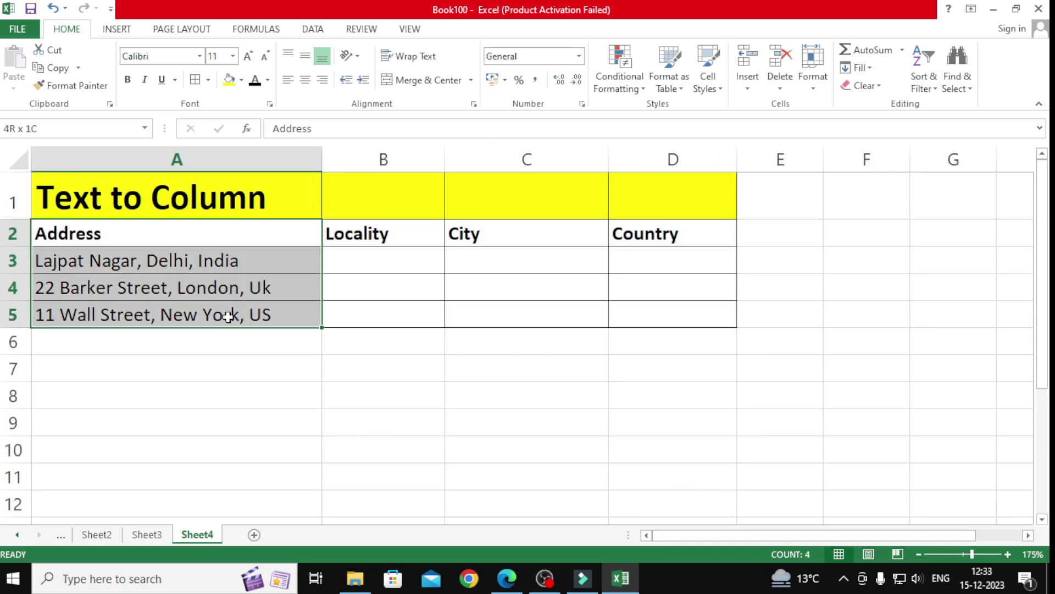
{"action": "left_click_drag", "start_coordinate": [377, 235], "coordinate": [377, 320]}
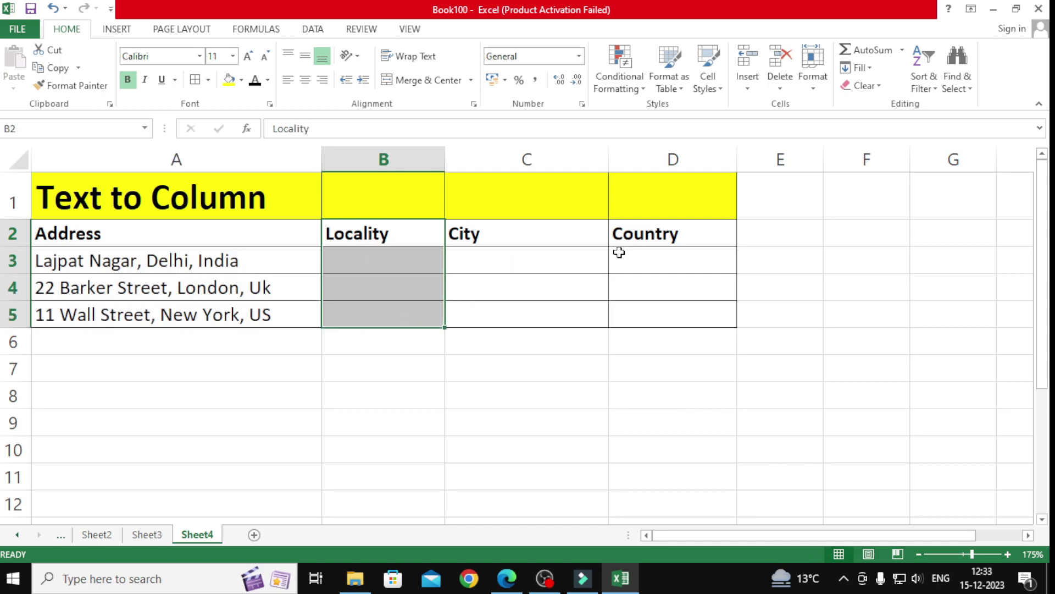
{"action": "left_click_drag", "start_coordinate": [225, 263], "coordinate": [223, 313]}
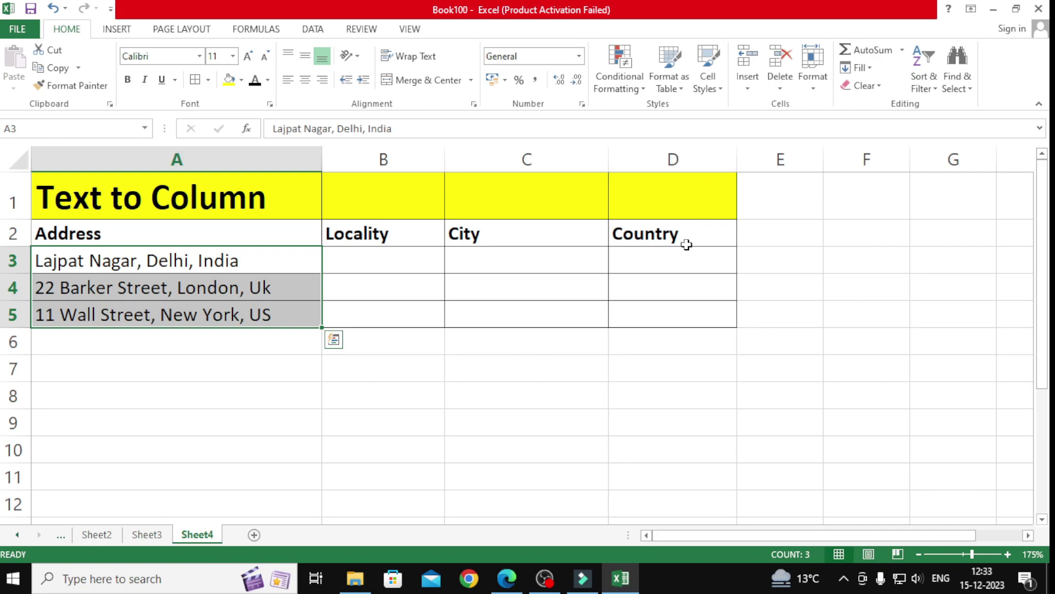
Step: Check cell B3 on the Text Function sheet, then select addresses A3:A5 with the Data tab showing
{"action": "left_click", "coordinate": [146, 535]}
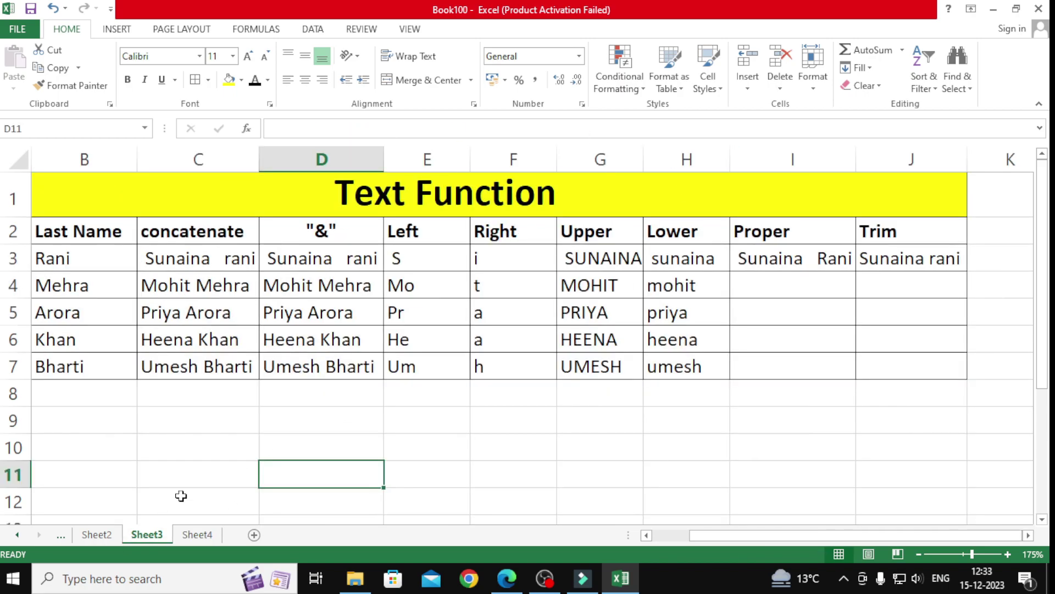
{"action": "left_click", "coordinate": [108, 261]}
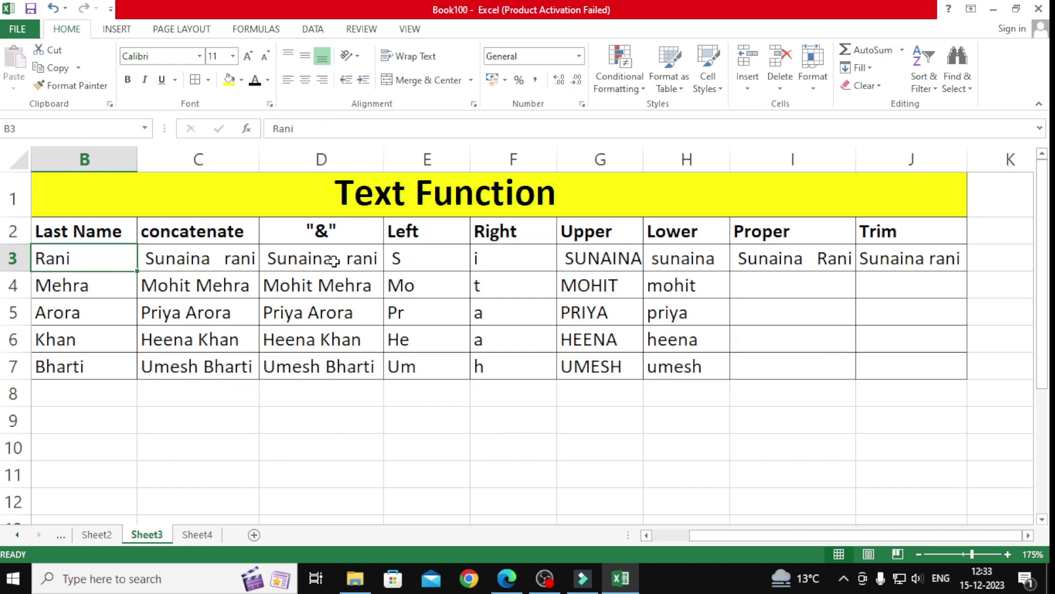
{"action": "left_click", "coordinate": [197, 535]}
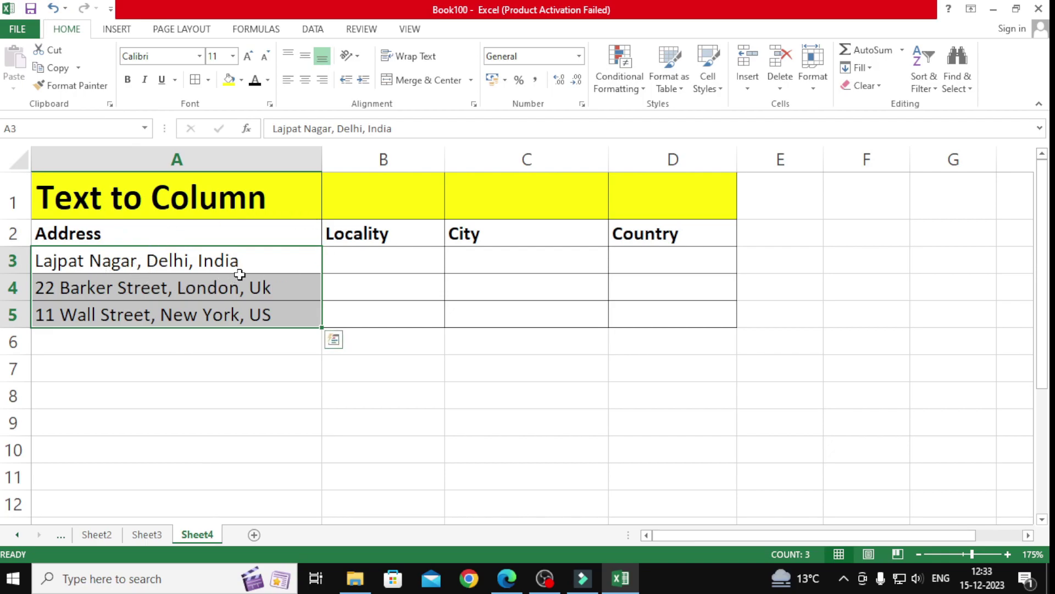
{"action": "left_click", "coordinate": [184, 262]}
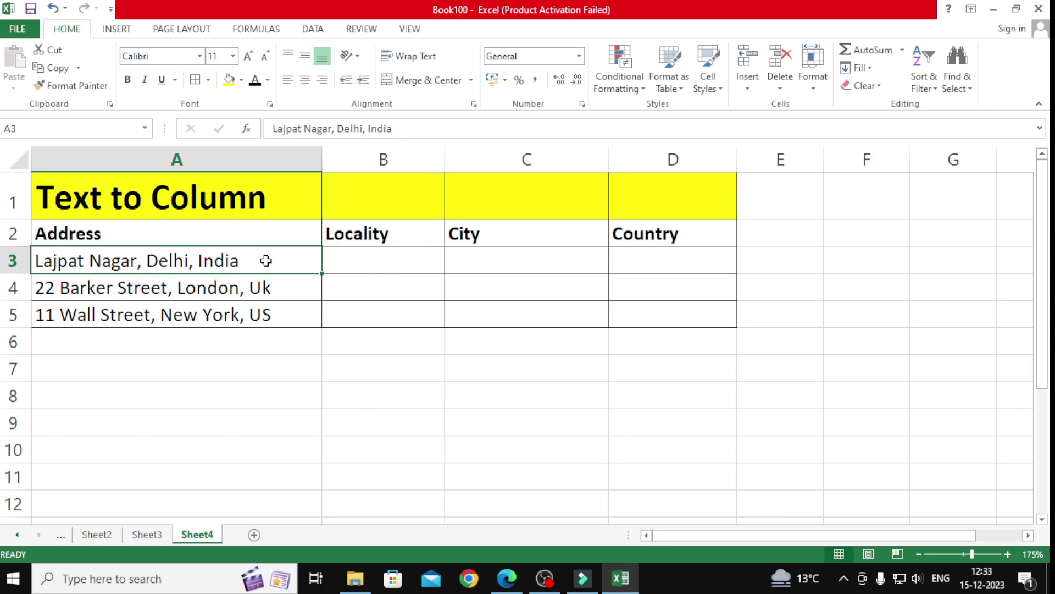
{"action": "mouse_move", "coordinate": [271, 261]}
{"action": "left_mouse_down"}
{"action": "mouse_move", "coordinate": [280, 288]}
{"action": "mouse_move", "coordinate": [259, 314]}
{"action": "left_mouse_up"}
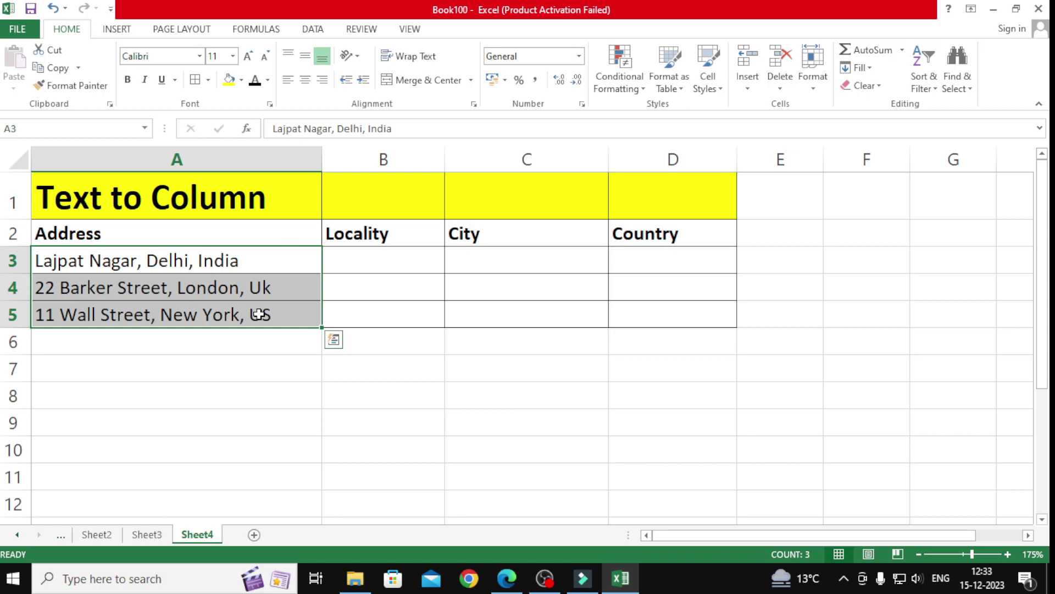
{"action": "left_click", "coordinate": [312, 30]}
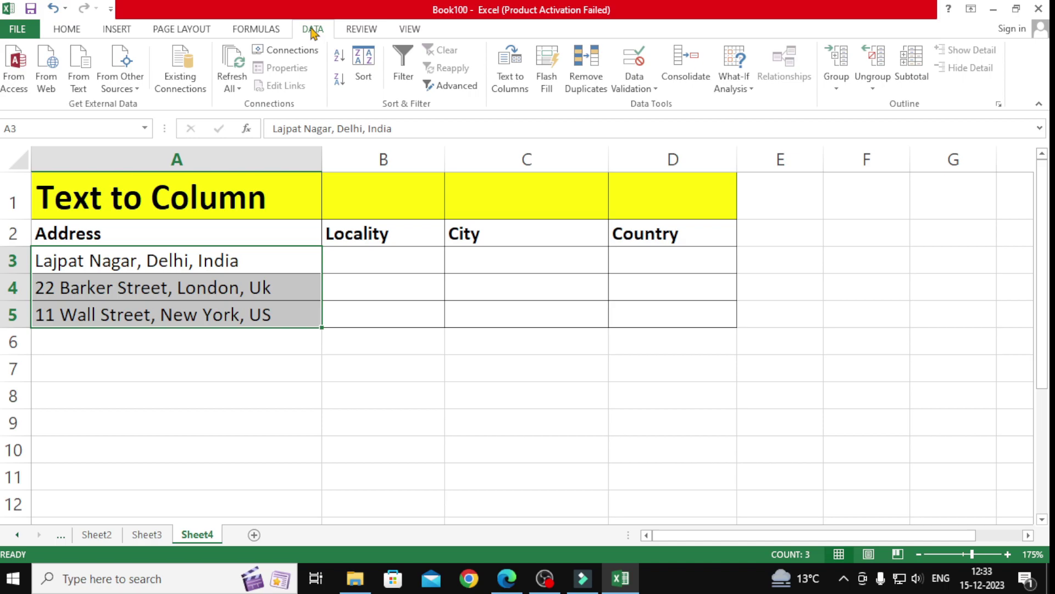
Step: Split A3:A5 with Text to Columns: Delimited, Comma instead of Tab, destination $B$3
{"action": "left_click", "coordinate": [513, 88]}
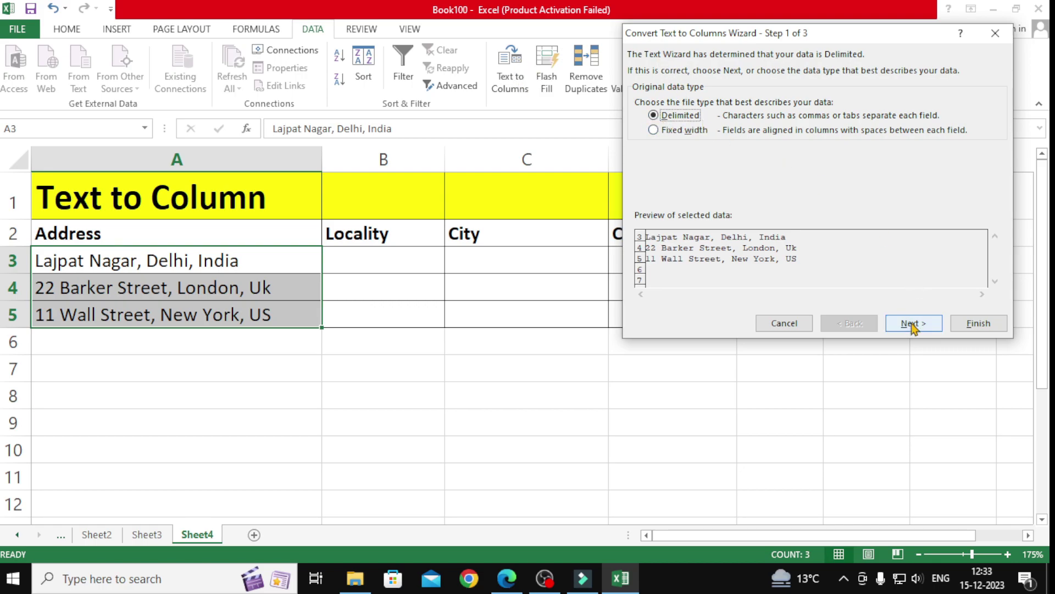
{"action": "left_click", "coordinate": [915, 324]}
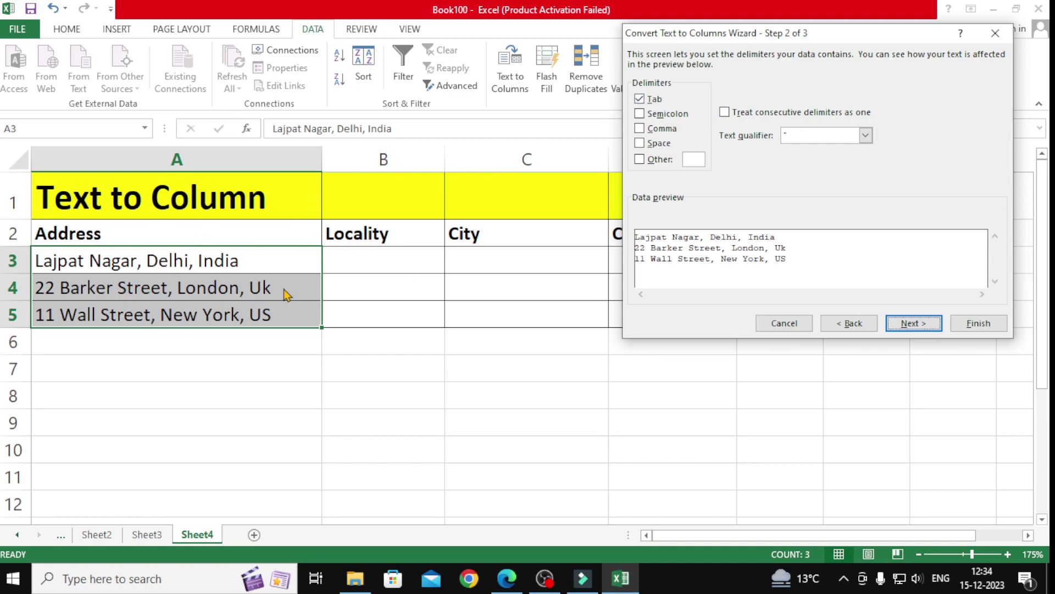
{"action": "left_click", "coordinate": [640, 128]}
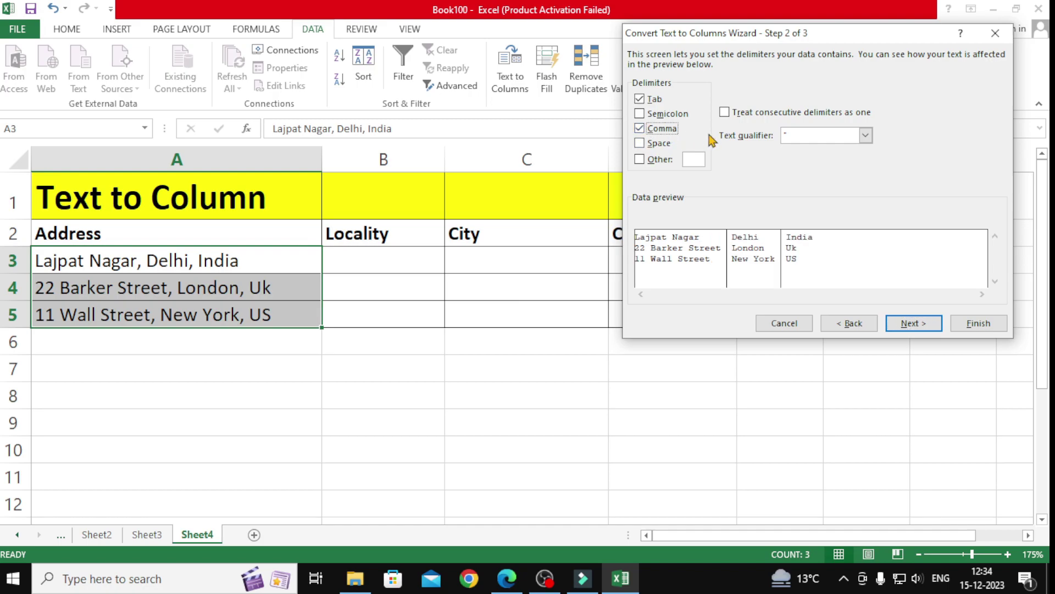
{"action": "left_click", "coordinate": [640, 99]}
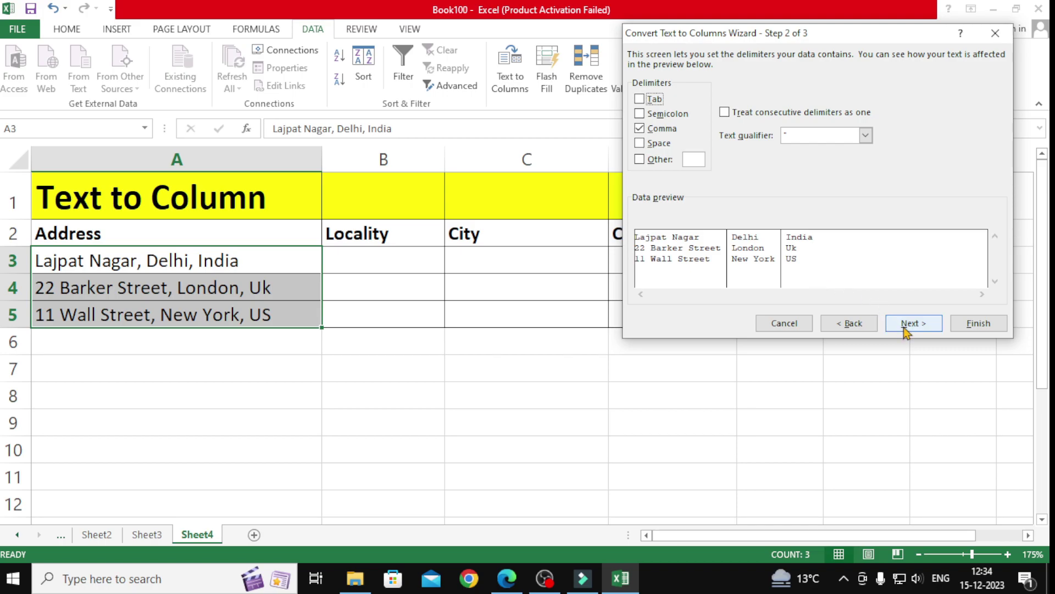
{"action": "left_click", "coordinate": [913, 324]}
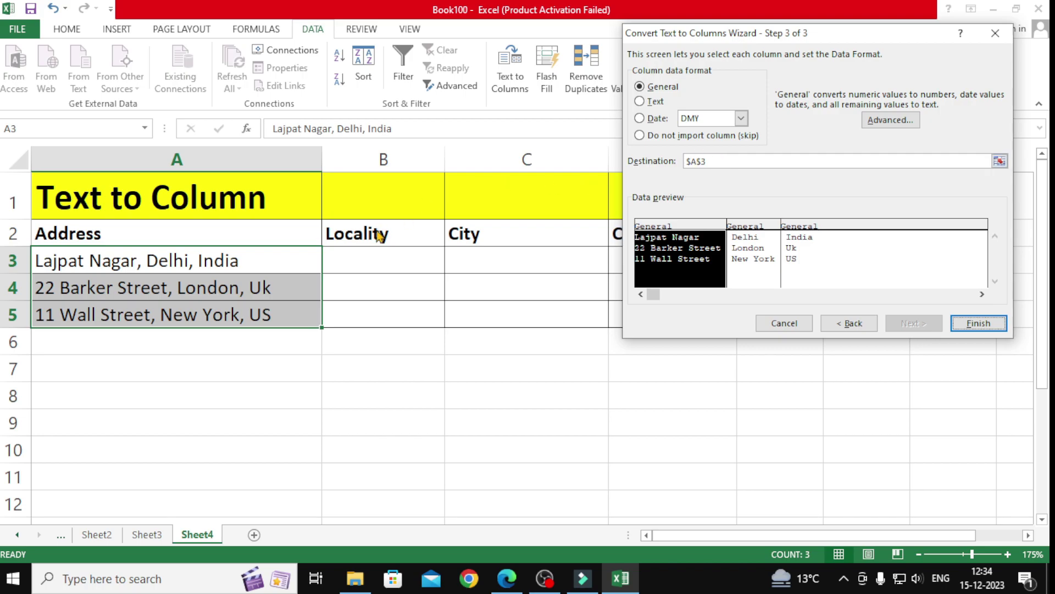
{"action": "double_click", "coordinate": [707, 160]}
{"action": "left_click", "coordinate": [384, 253]}
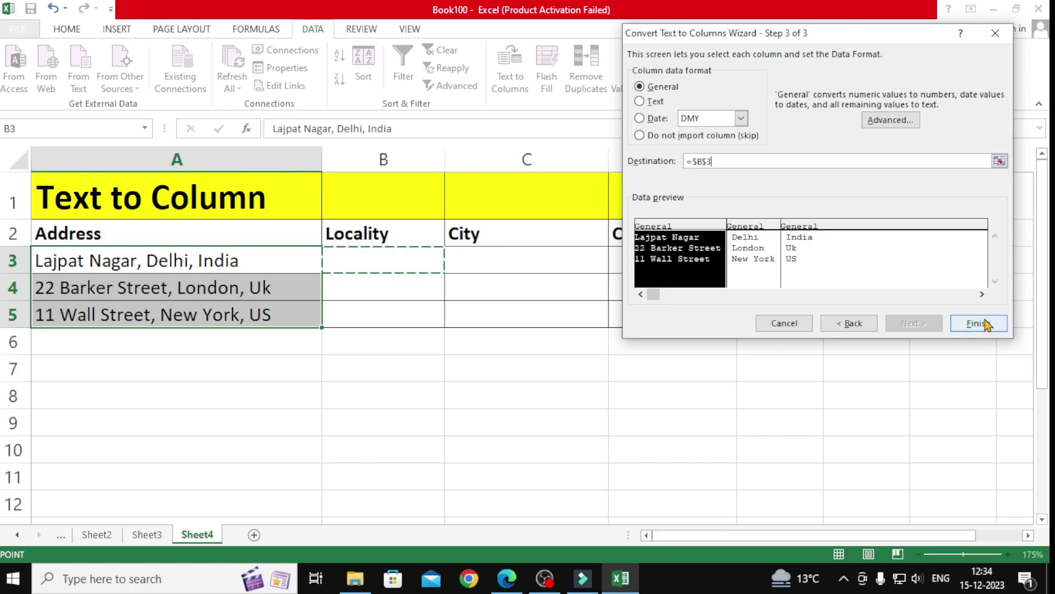
{"action": "left_click", "coordinate": [984, 323]}
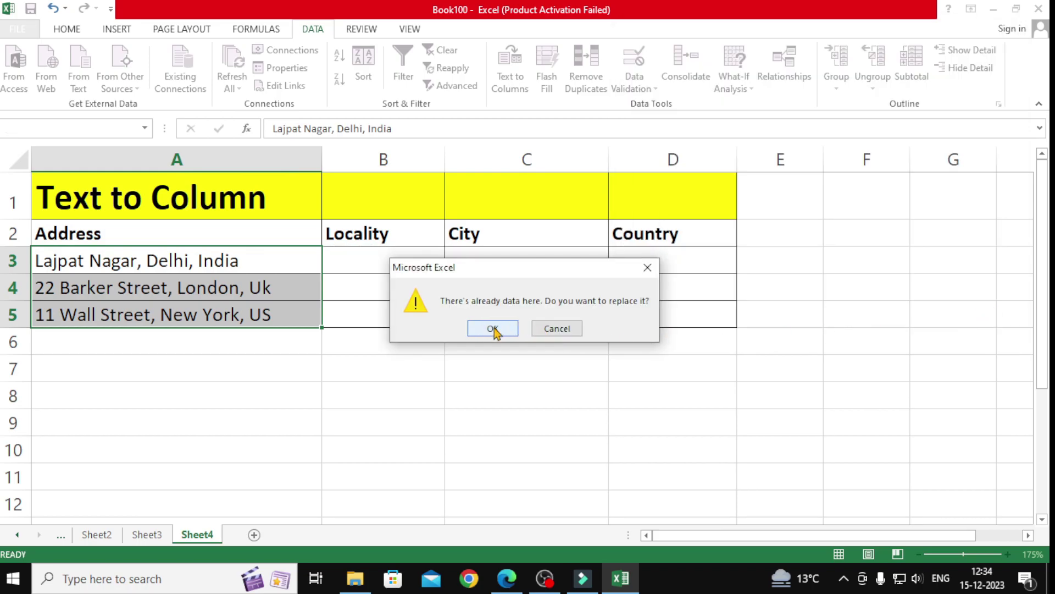
Step: Accept replacing the existing cells and widen column B to fit the localities
{"action": "left_click", "coordinate": [493, 330]}
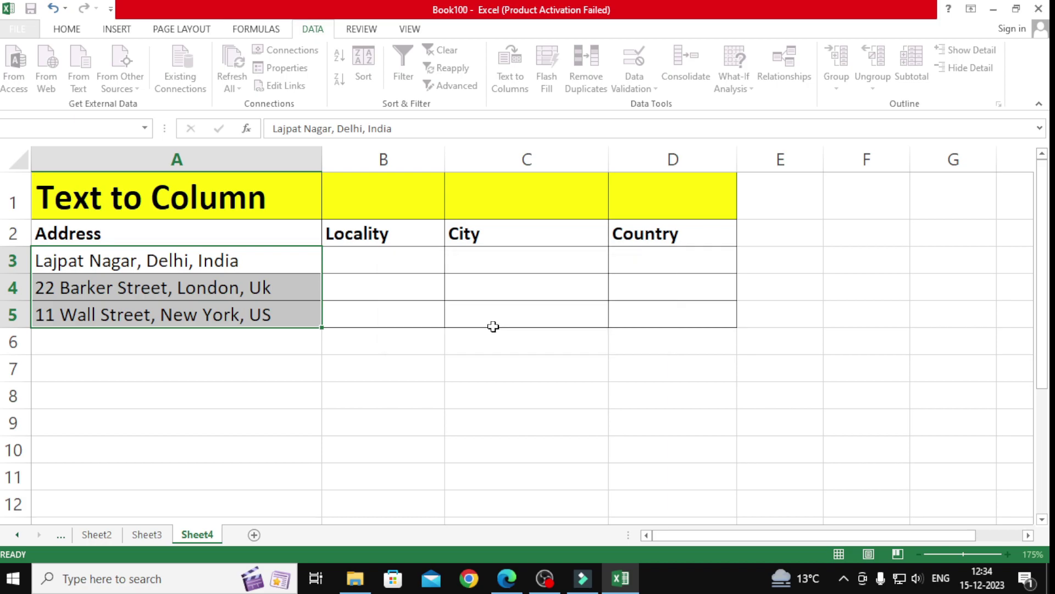
{"action": "left_click_drag", "start_coordinate": [448, 158], "coordinate": [487, 159]}
{"action": "left_click_drag", "start_coordinate": [438, 264], "coordinate": [434, 333]}
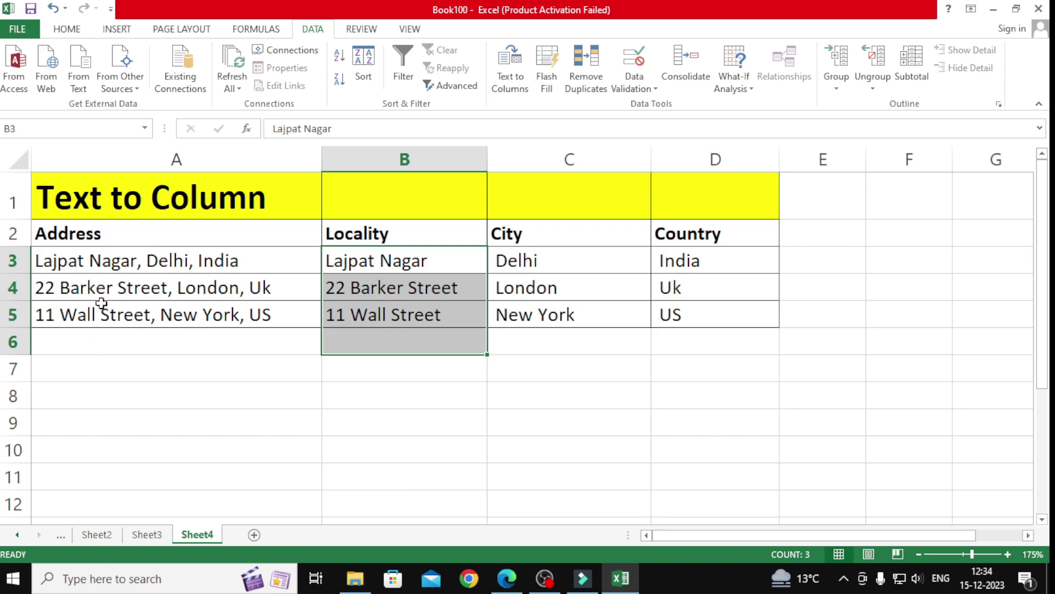
Step: Review the original addresses in A3:A5 and the country values in column D
{"action": "left_click_drag", "start_coordinate": [102, 268], "coordinate": [106, 313]}
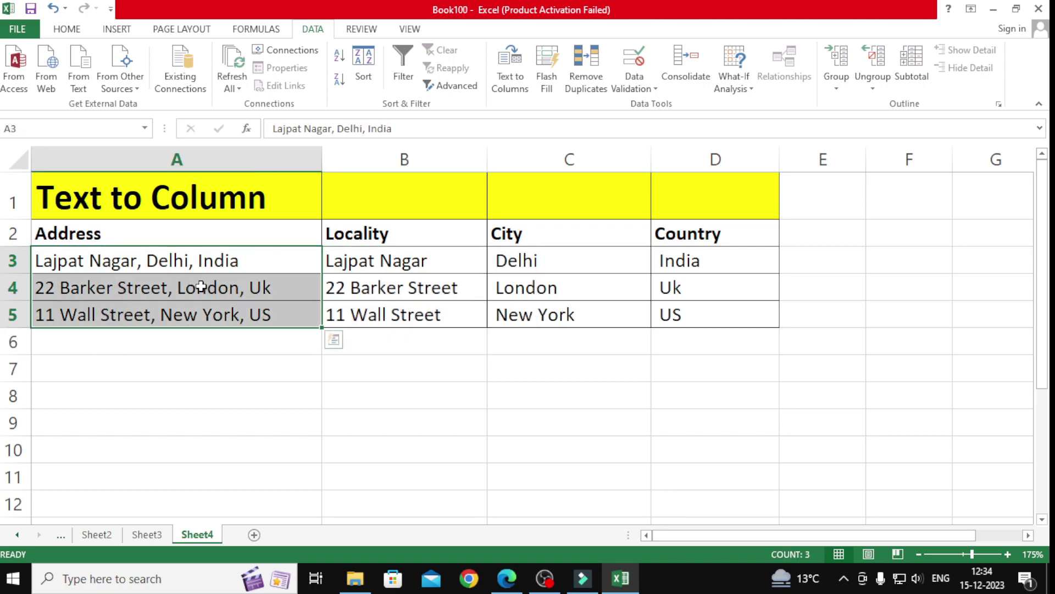
{"action": "left_click", "coordinate": [717, 257]}
{"action": "left_click", "coordinate": [700, 281]}
{"action": "left_click", "coordinate": [695, 309]}
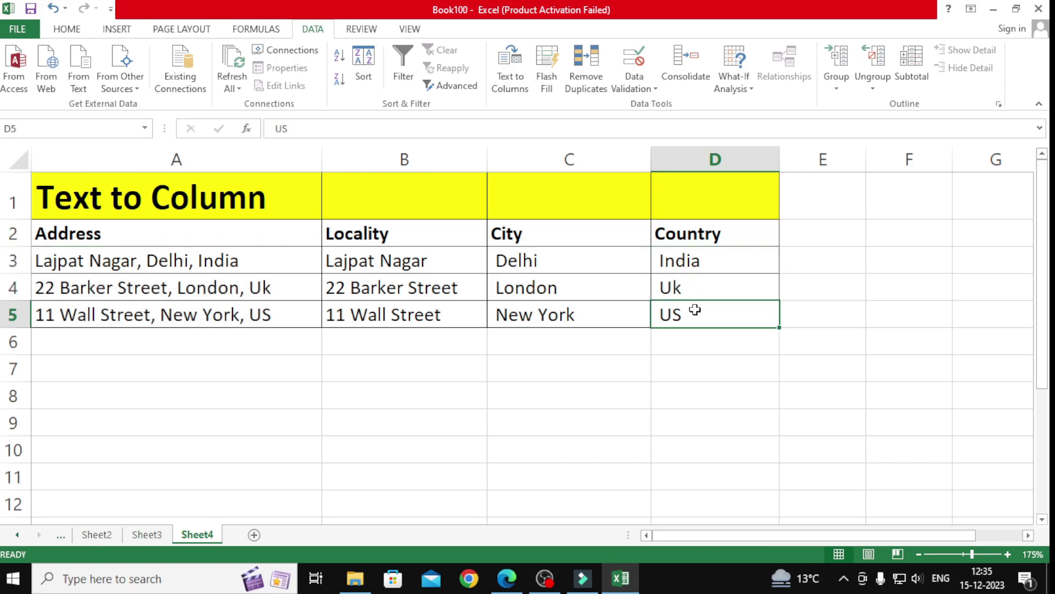
{"action": "left_click_drag", "start_coordinate": [143, 261], "coordinate": [172, 319]}
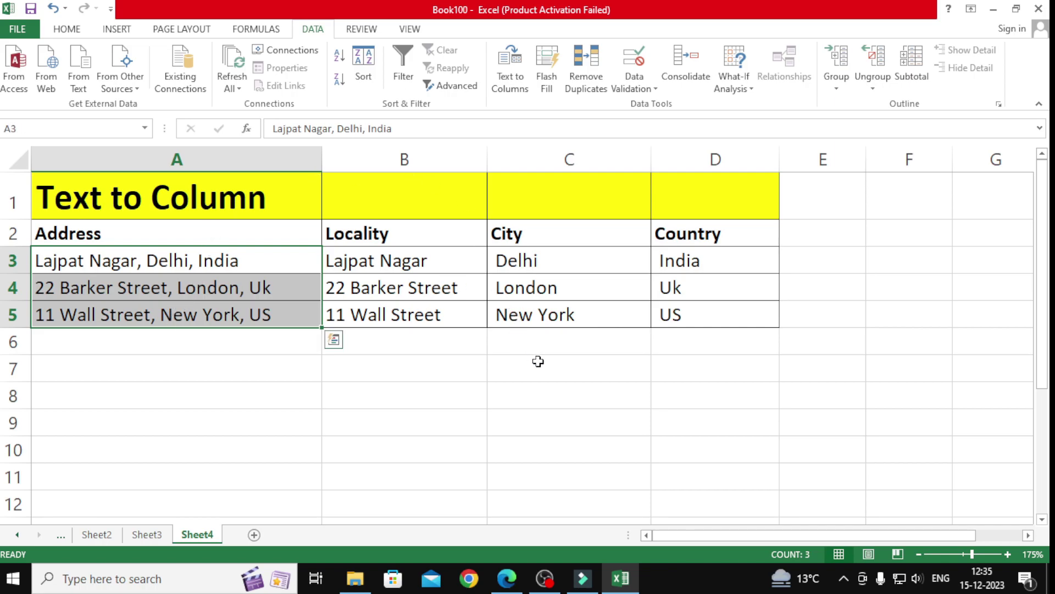
{"action": "left_click", "coordinate": [507, 578]}
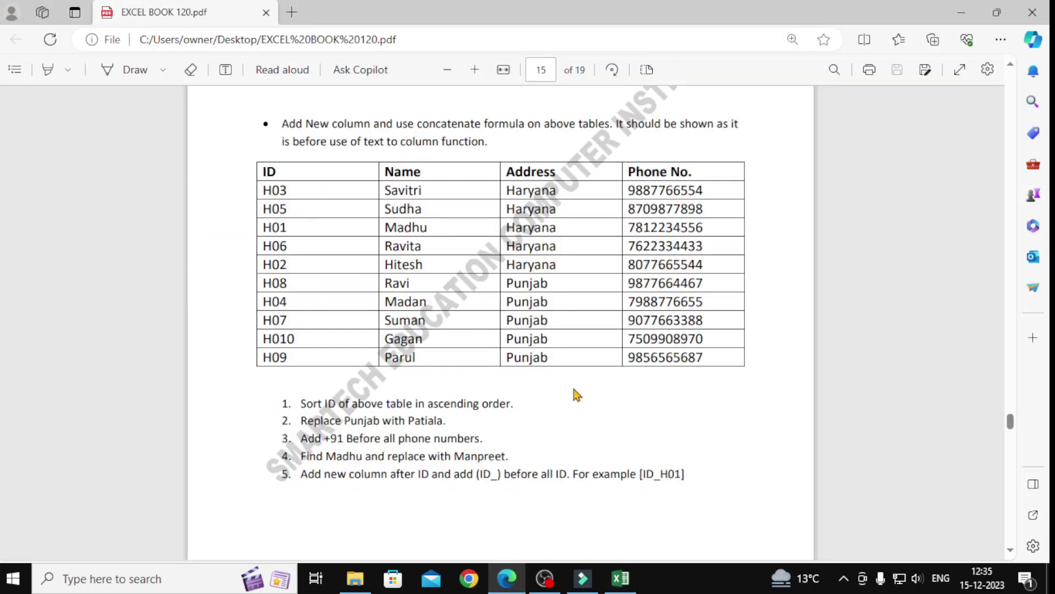
Step: Scroll the PDF to page 14's Name/City and Student Name/Father Name split exercises
{"action": "scroll", "coordinate": [575, 394], "scroll_direction": "up", "scroll_amount": 20}
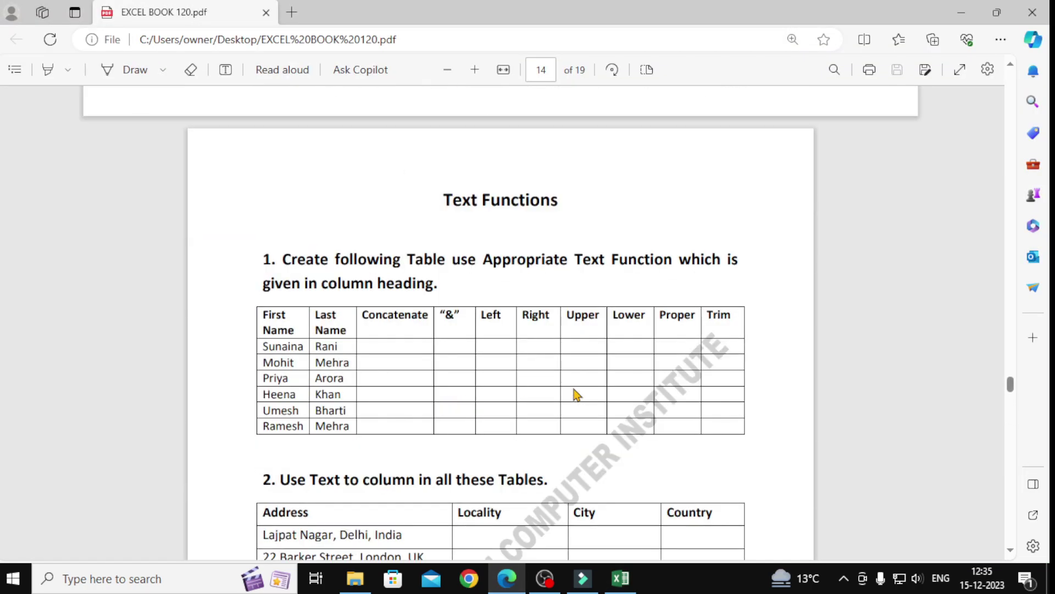
{"action": "scroll", "coordinate": [575, 393], "scroll_direction": "down", "scroll_amount": 1}
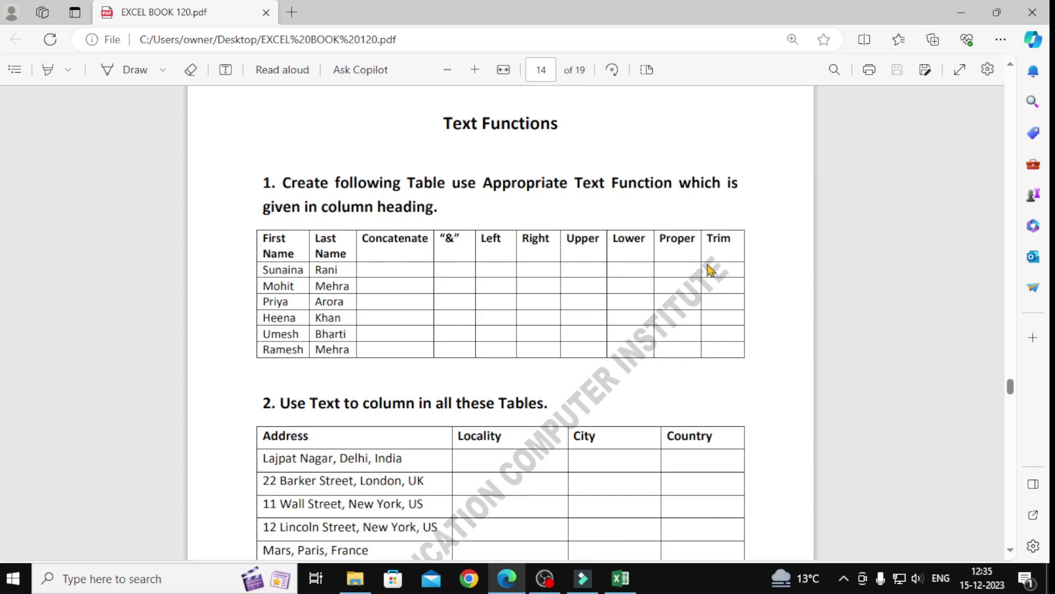
{"action": "scroll", "coordinate": [422, 283], "scroll_direction": "down", "scroll_amount": 3}
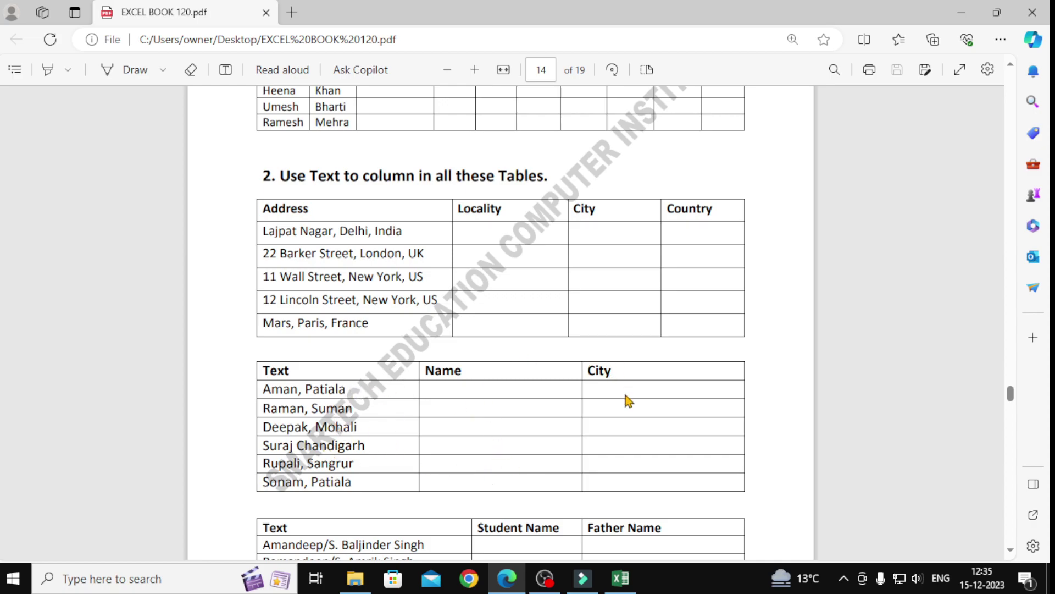
{"action": "scroll", "coordinate": [629, 400], "scroll_direction": "down", "scroll_amount": 4}
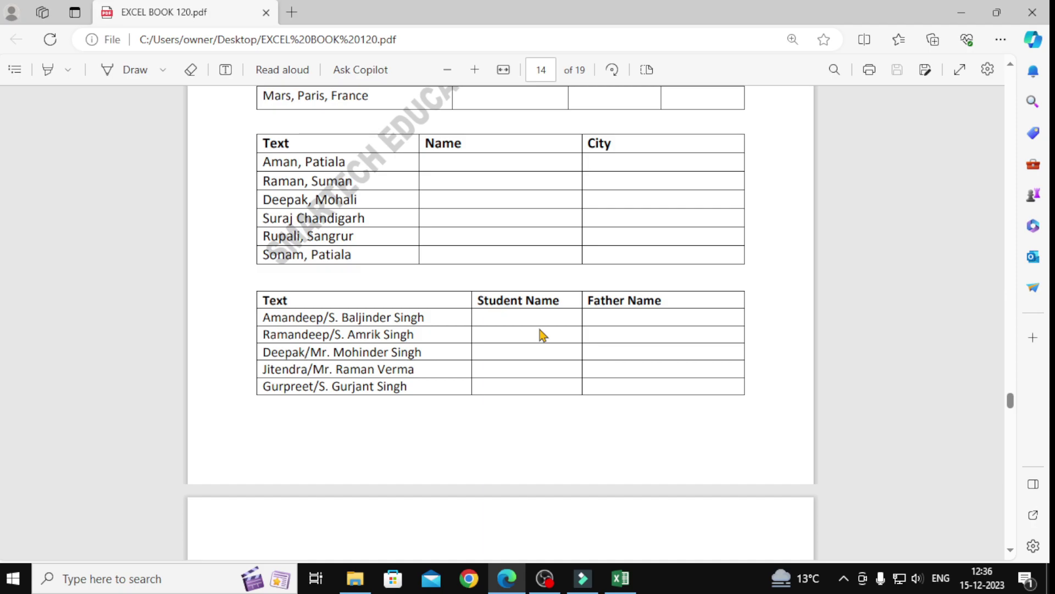
{"action": "left_click", "coordinate": [618, 582]}
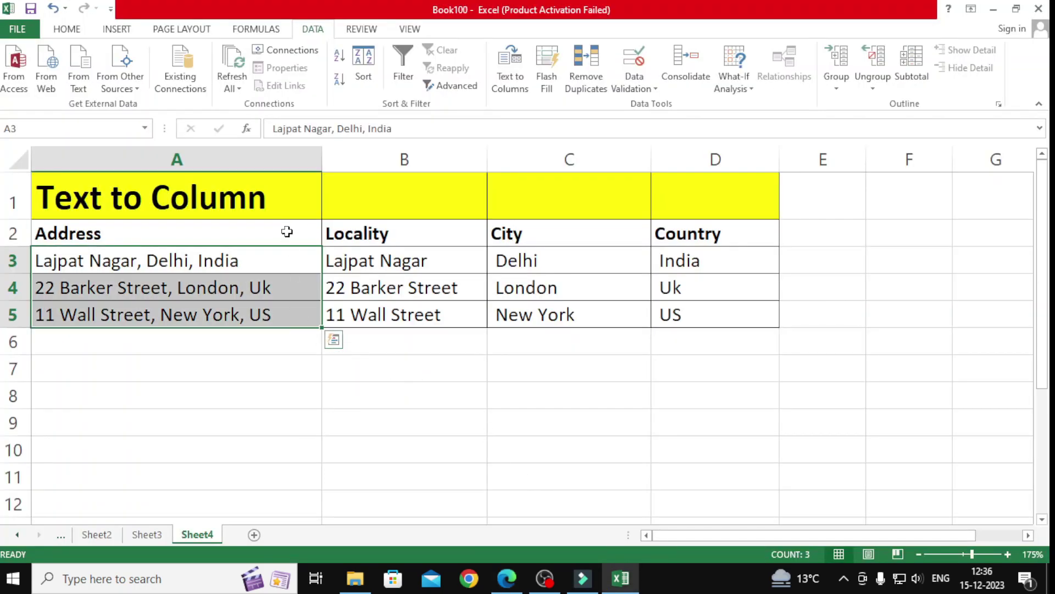
Step: Rerun Text to Columns, trying Space and '/' delimiters, then finish with Comma only
{"action": "left_click", "coordinate": [510, 88]}
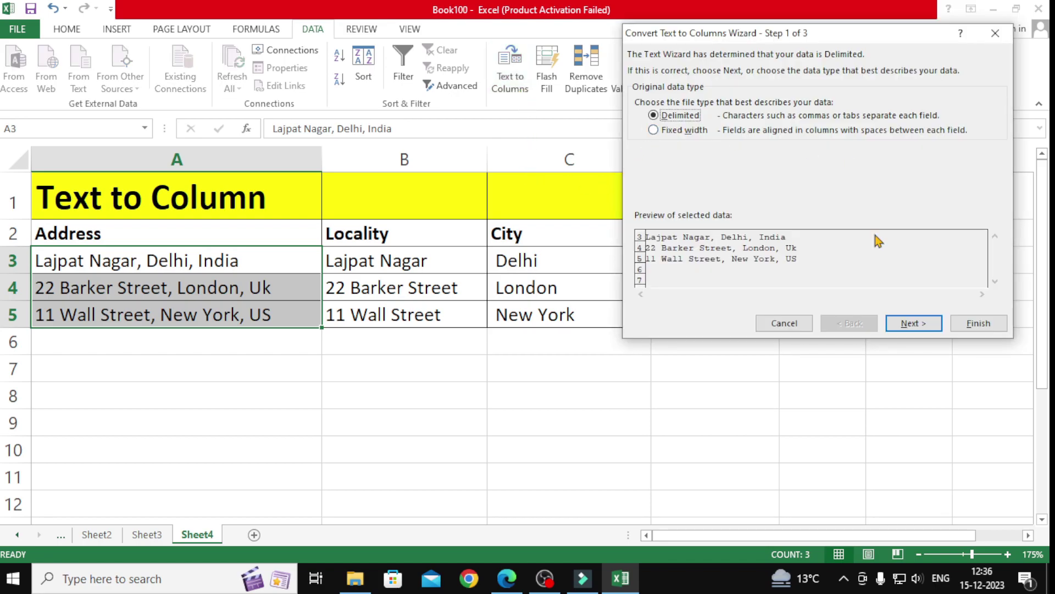
{"action": "left_click", "coordinate": [899, 325]}
{"action": "left_click", "coordinate": [640, 147]}
{"action": "left_click", "coordinate": [640, 145]}
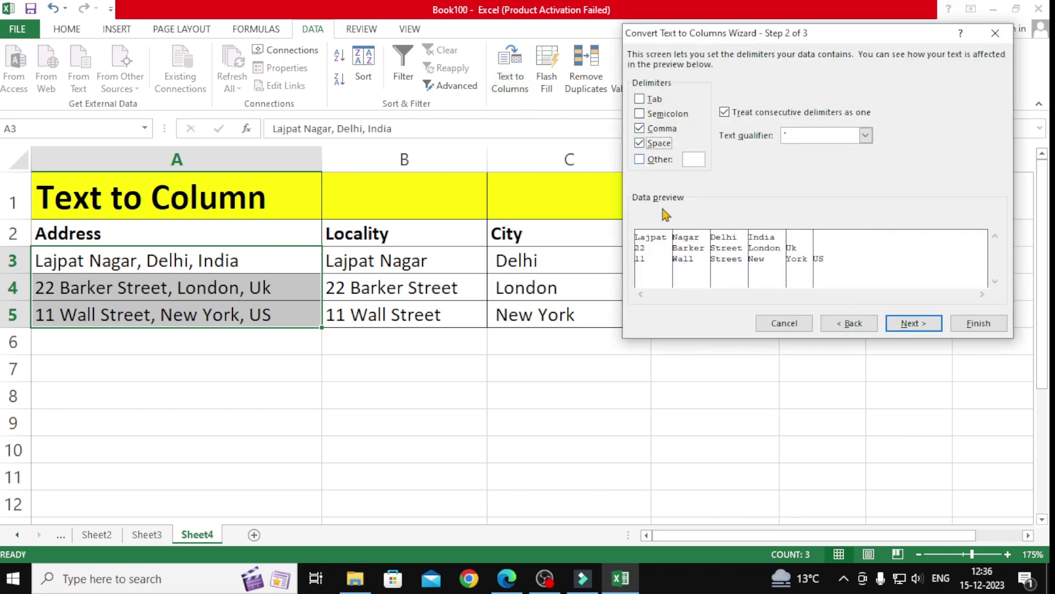
{"action": "left_click", "coordinate": [638, 144]}
{"action": "left_click", "coordinate": [694, 161]}
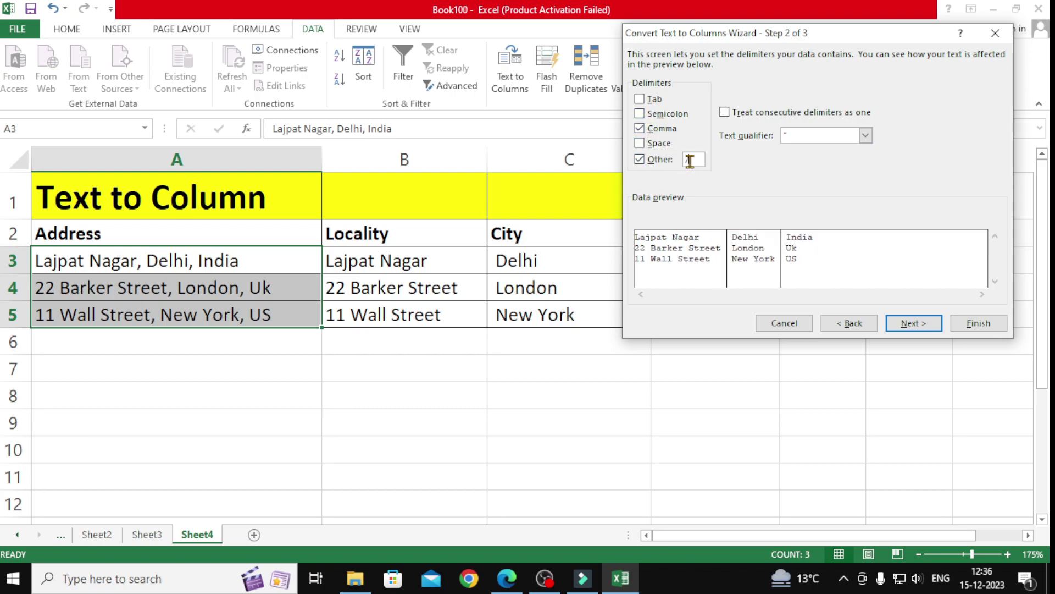
{"action": "type", "text": "/"}
{"action": "left_click", "coordinate": [640, 160]}
{"action": "left_click", "coordinate": [794, 325]}
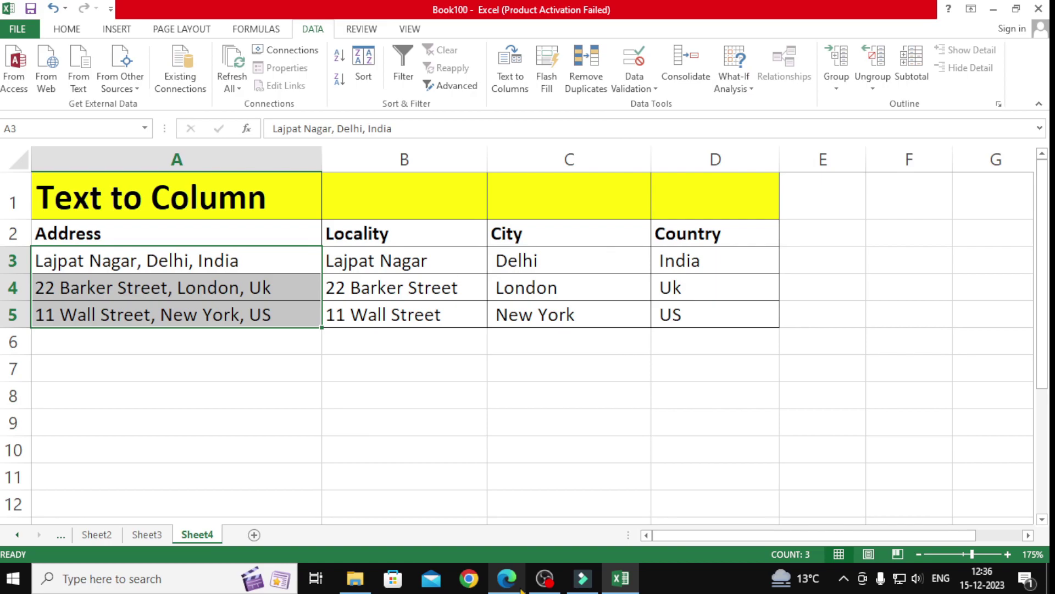
{"action": "left_click", "coordinate": [507, 579]}
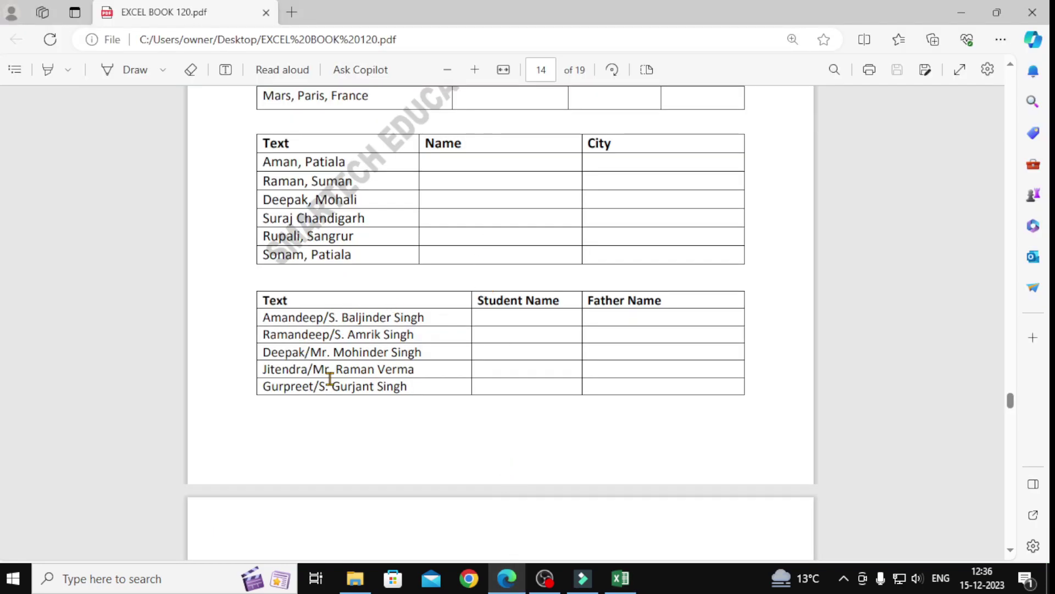
Step: Read page 15's concatenate task, then select the split Locality, City and Country cells B2:D5
{"action": "scroll", "coordinate": [570, 466], "scroll_direction": "down", "scroll_amount": 4}
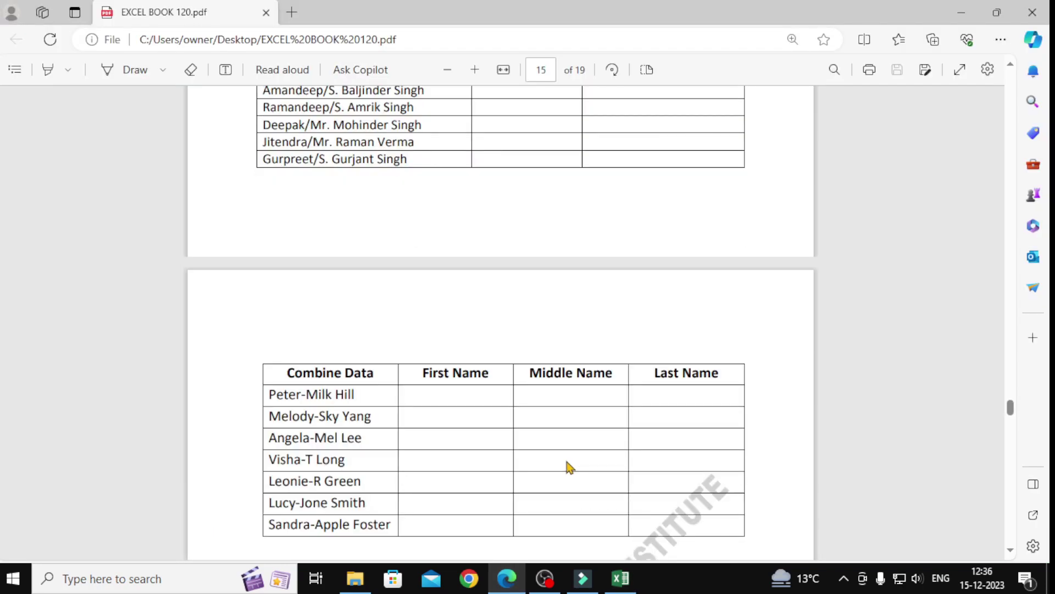
{"action": "scroll", "coordinate": [570, 466], "scroll_direction": "down", "scroll_amount": 1}
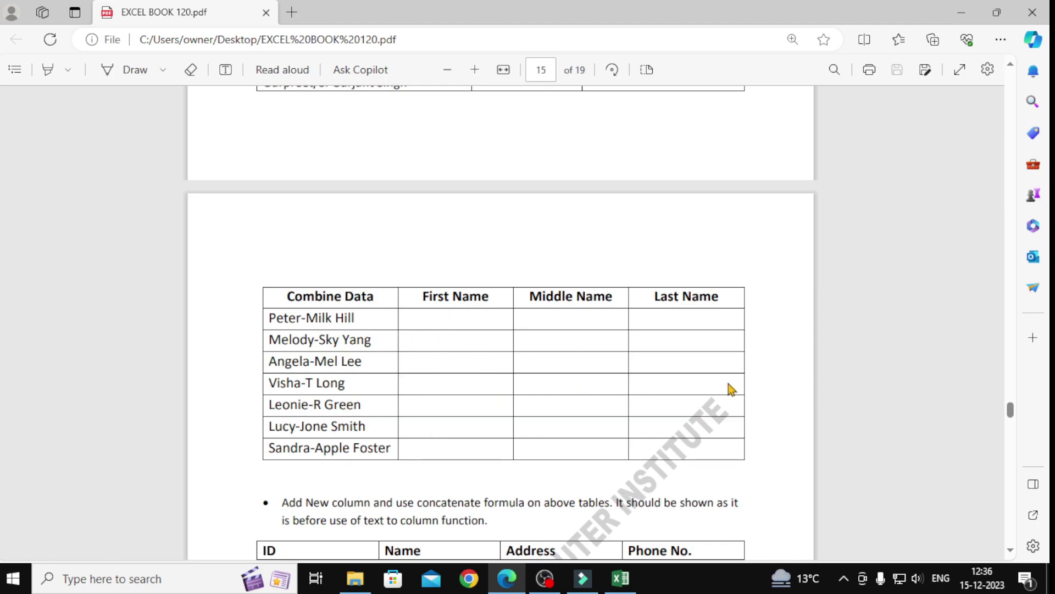
{"action": "scroll", "coordinate": [731, 389], "scroll_direction": "down", "scroll_amount": 3}
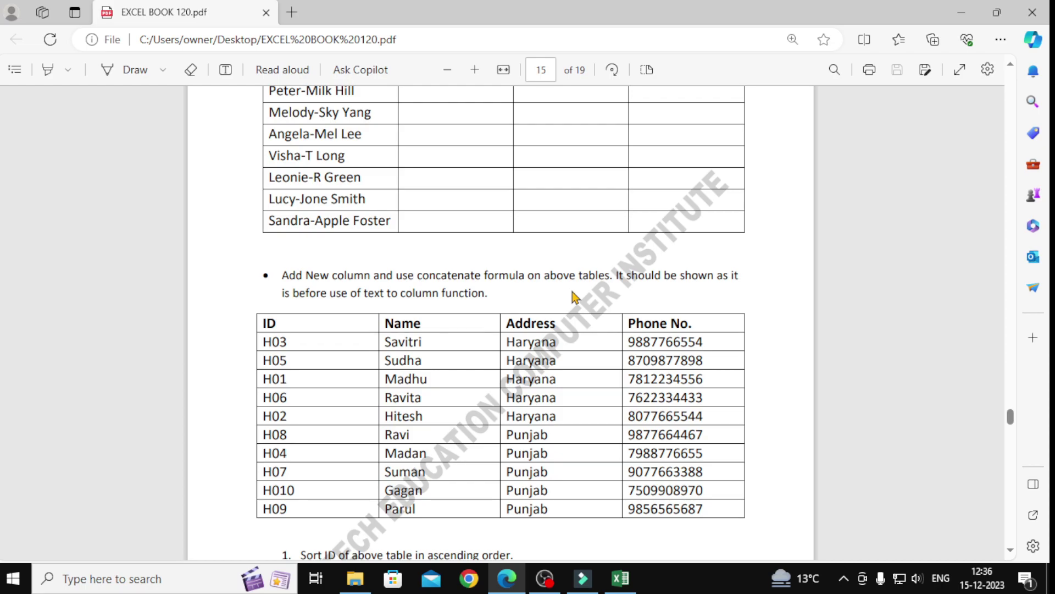
{"action": "left_click", "coordinate": [620, 578]}
{"action": "left_click_drag", "start_coordinate": [405, 231], "coordinate": [680, 315]}
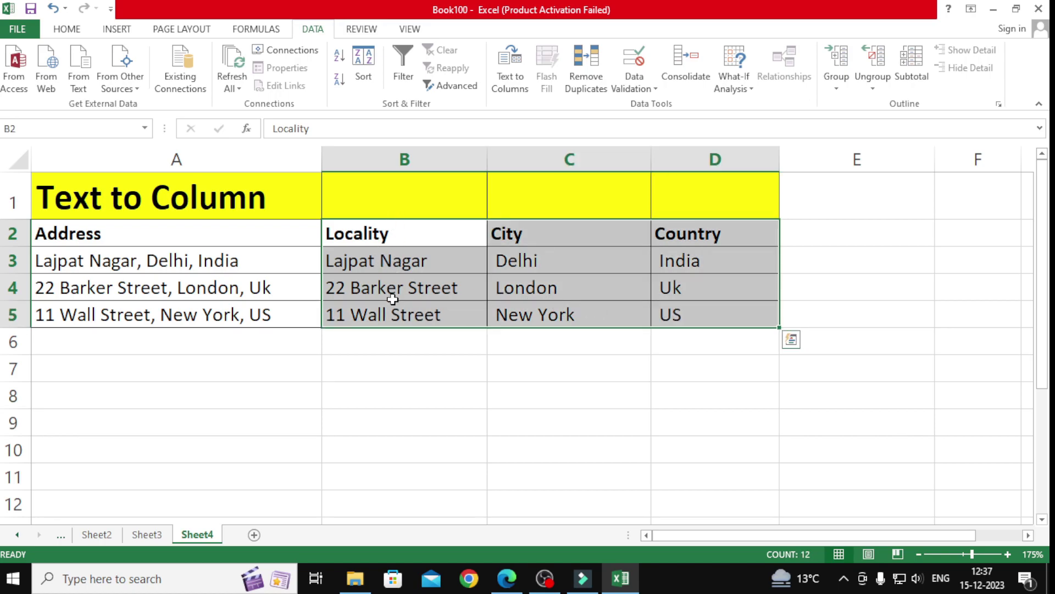
Step: Widen column E and enter the heading 'con' in E1
{"action": "left_click", "coordinate": [857, 199]}
{"action": "left_click_drag", "start_coordinate": [935, 160], "coordinate": [978, 165]}
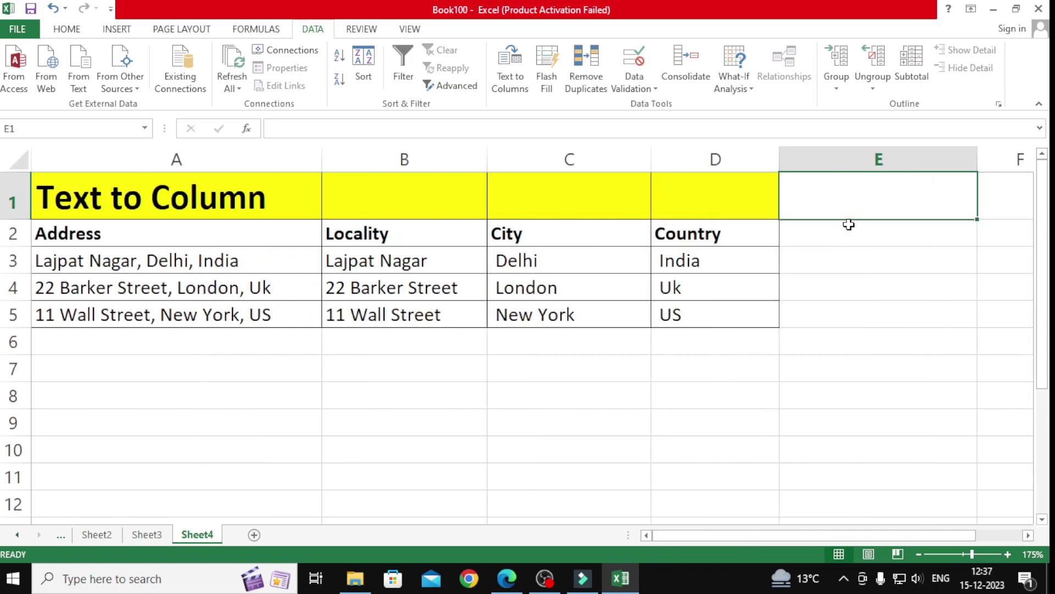
{"action": "type", "text": "con"}
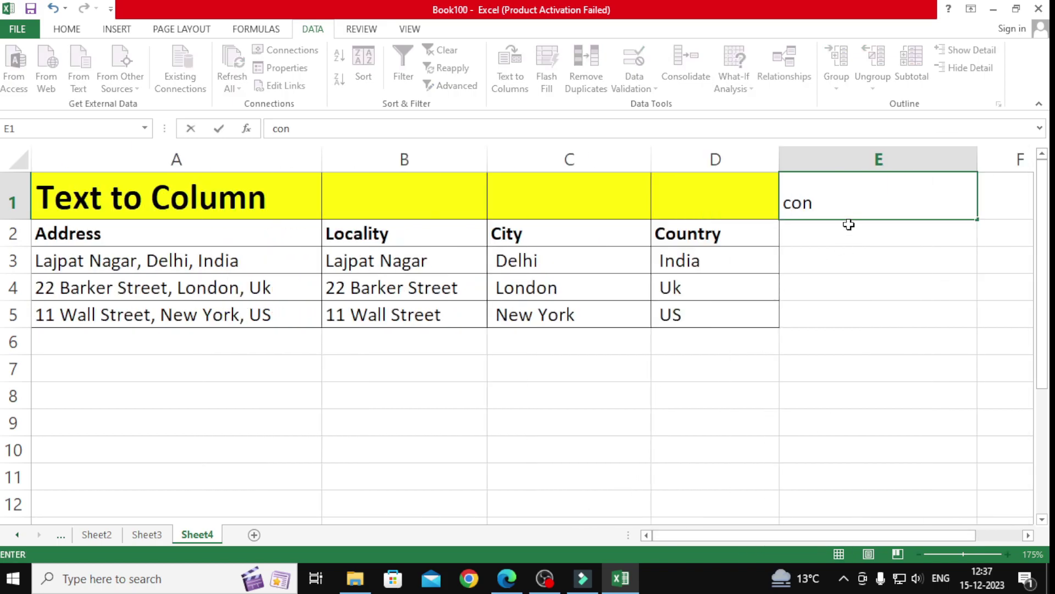
{"action": "key", "text": "Return"}
Step: Enter =B2&" "&C2&" "&D2 in E2 to join Locality, City and Country with spaces
{"action": "type", "text": "="}
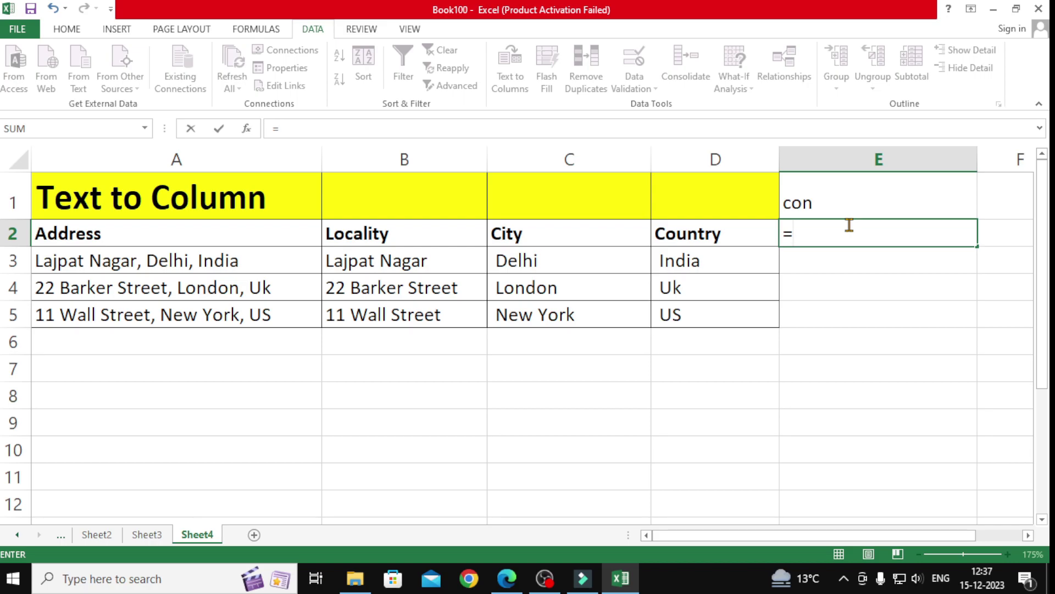
{"action": "left_click", "coordinate": [447, 236]}
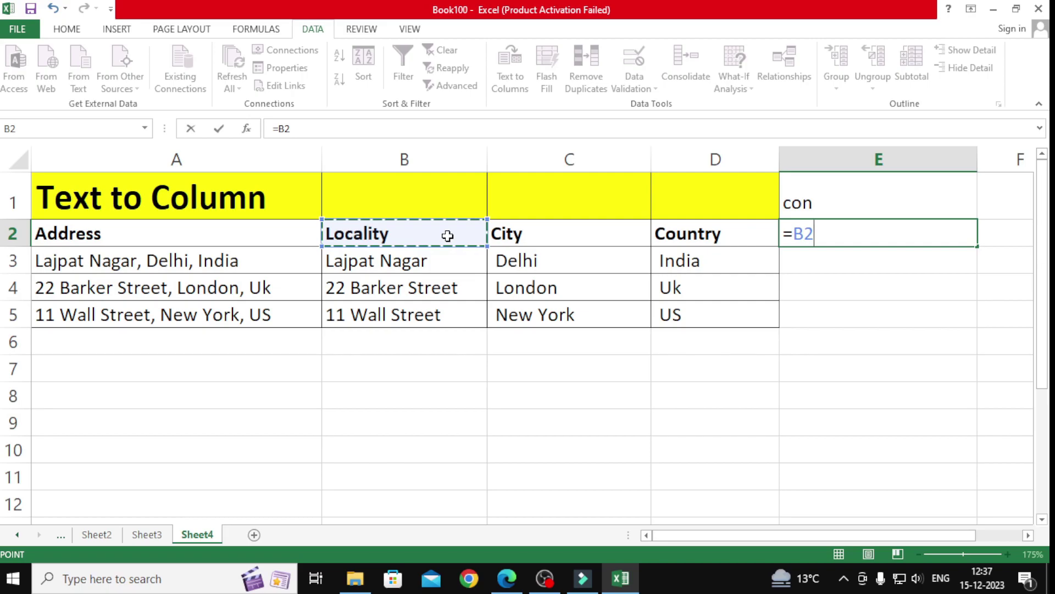
{"action": "type", "text": "&"}
{"action": "left_click", "coordinate": [512, 231]}
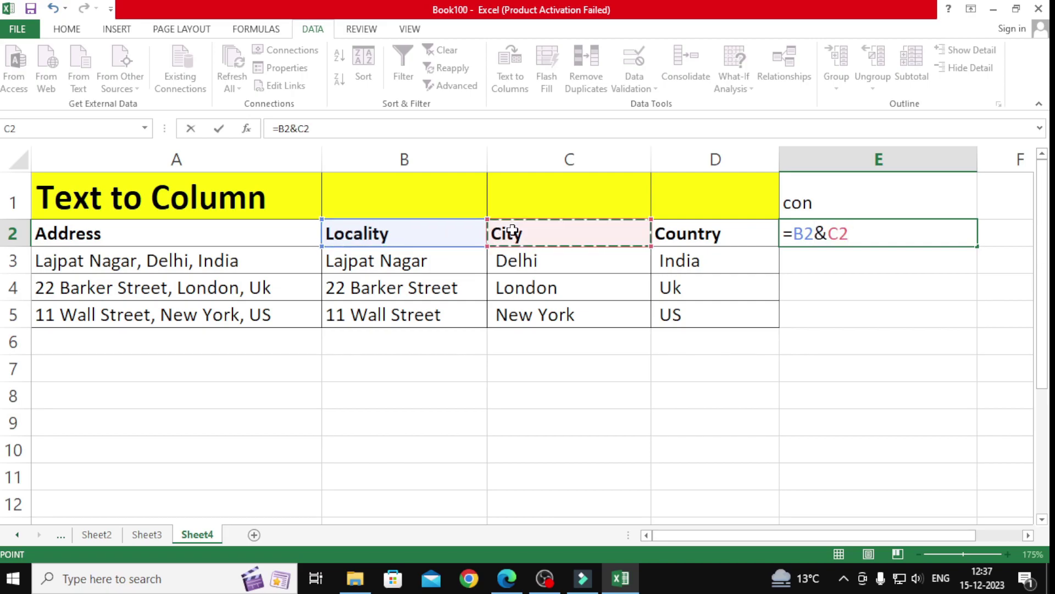
{"action": "type", "text": "&"}
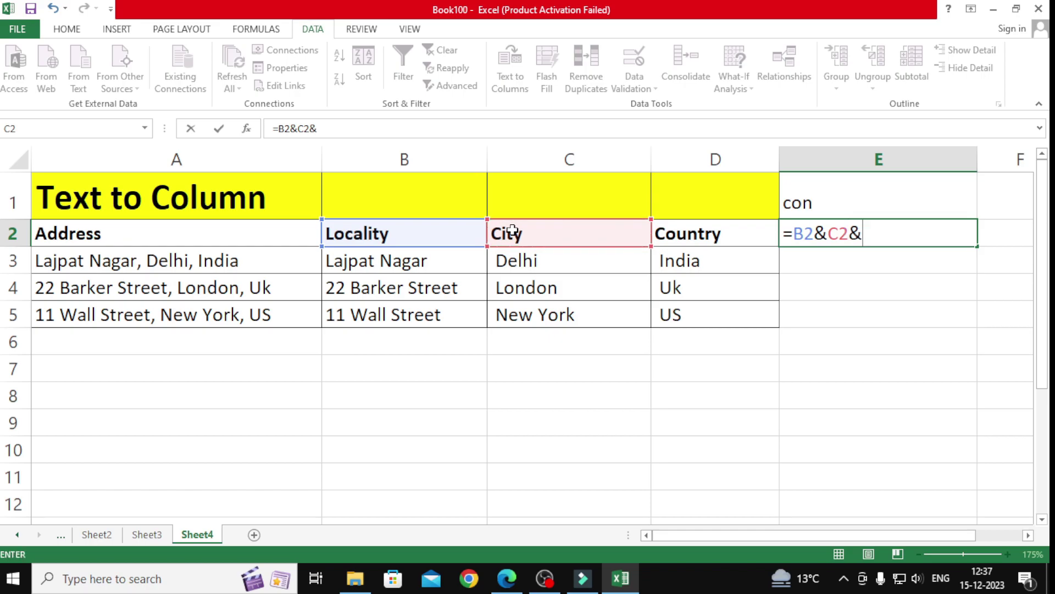
{"action": "left_click", "coordinate": [675, 234]}
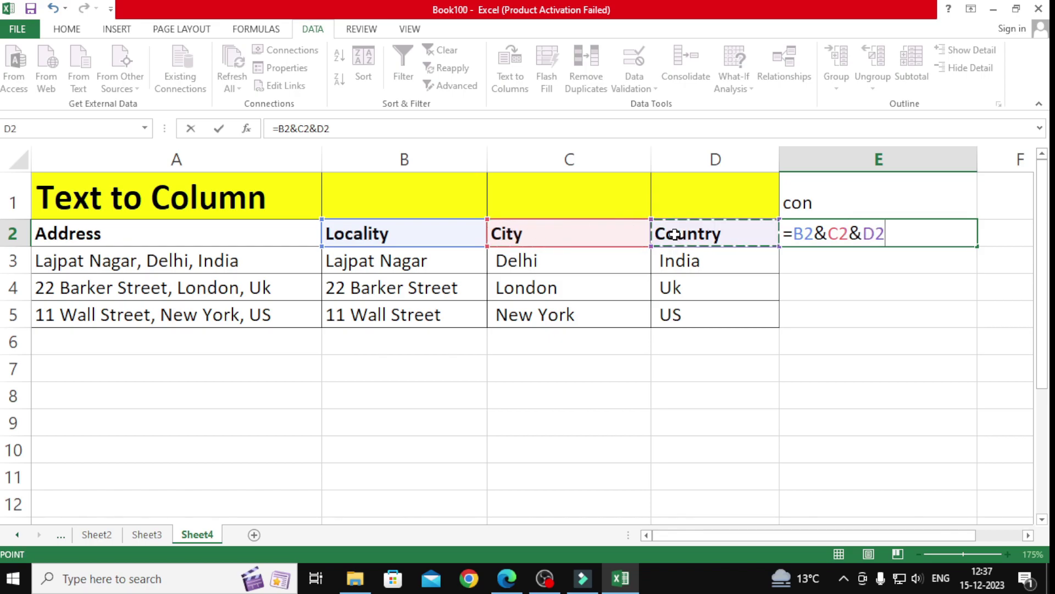
{"action": "left_click", "coordinate": [824, 234]}
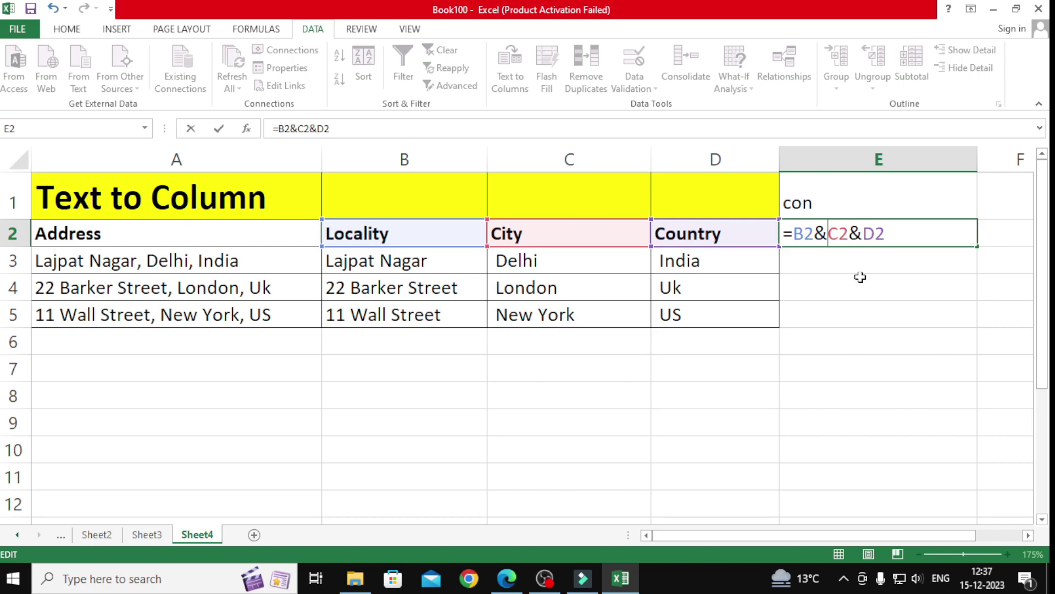
{"action": "type", "text": "\" \""}
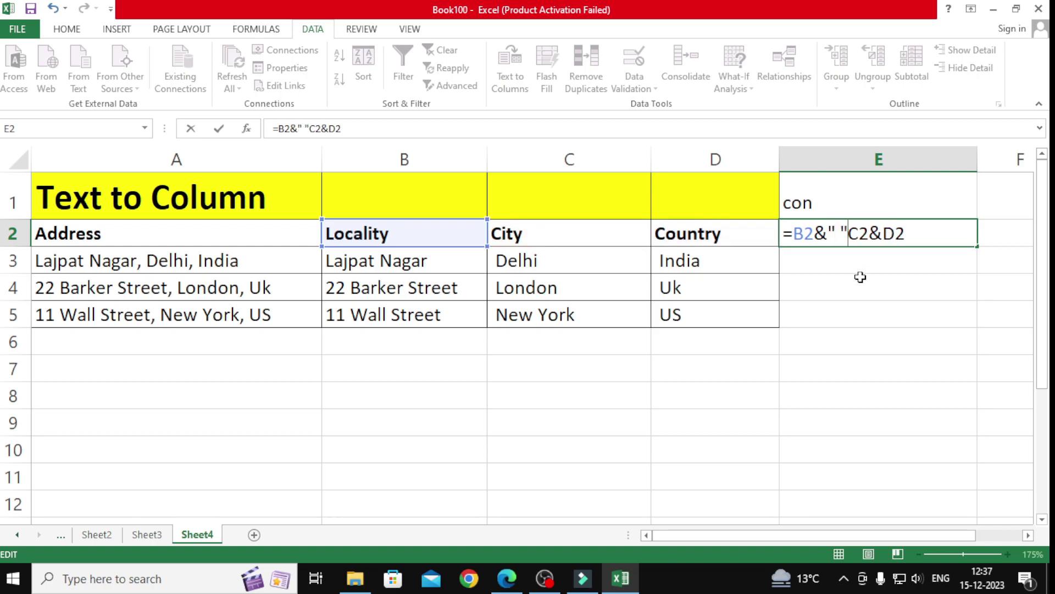
{"action": "type", "text": "&"}
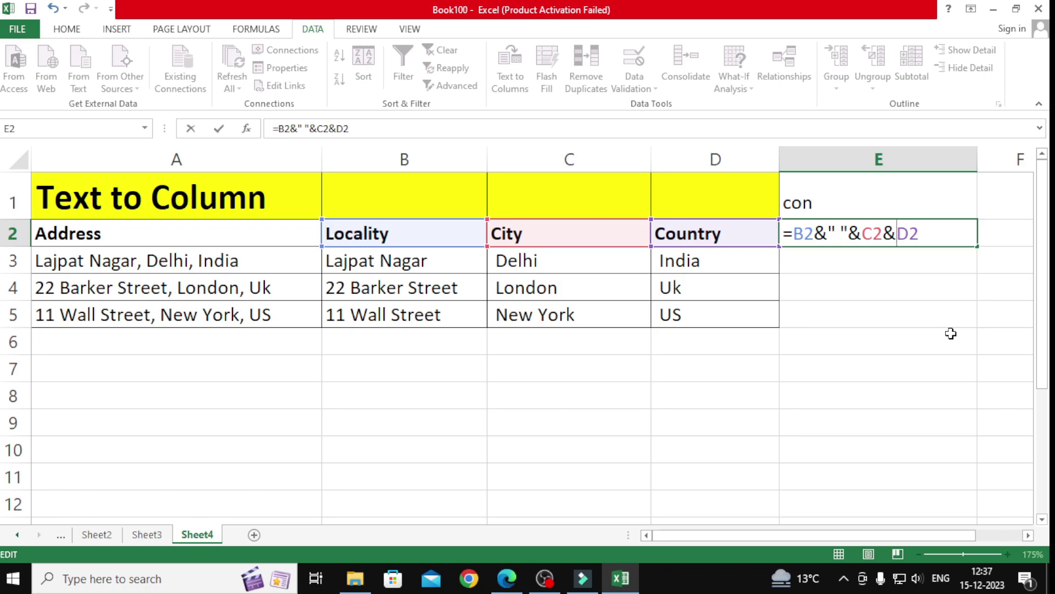
{"action": "type", "text": "\" \""}
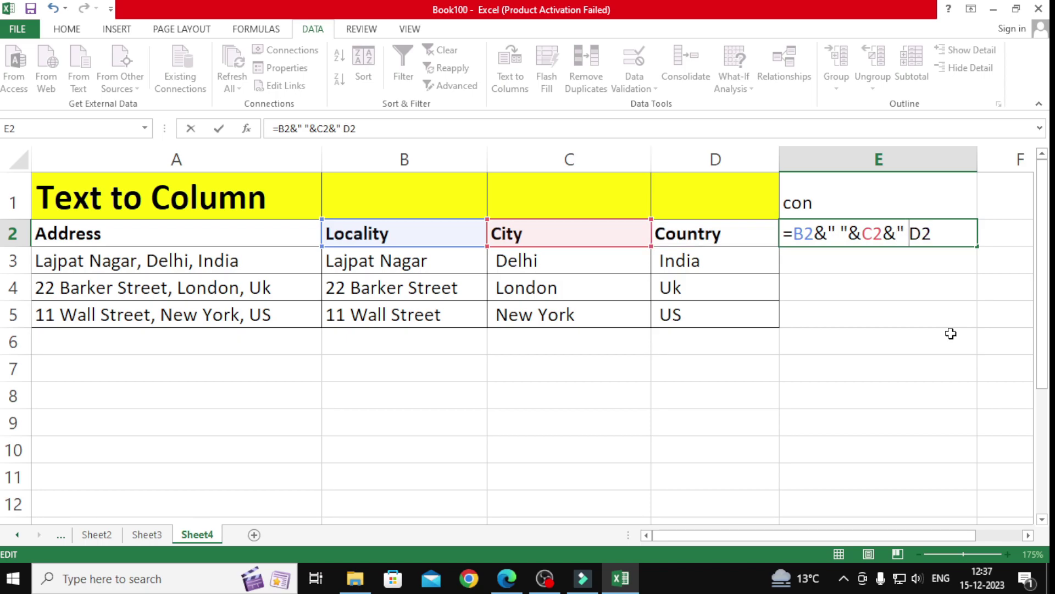
{"action": "type", "text": "&"}
{"action": "key", "text": "Return"}
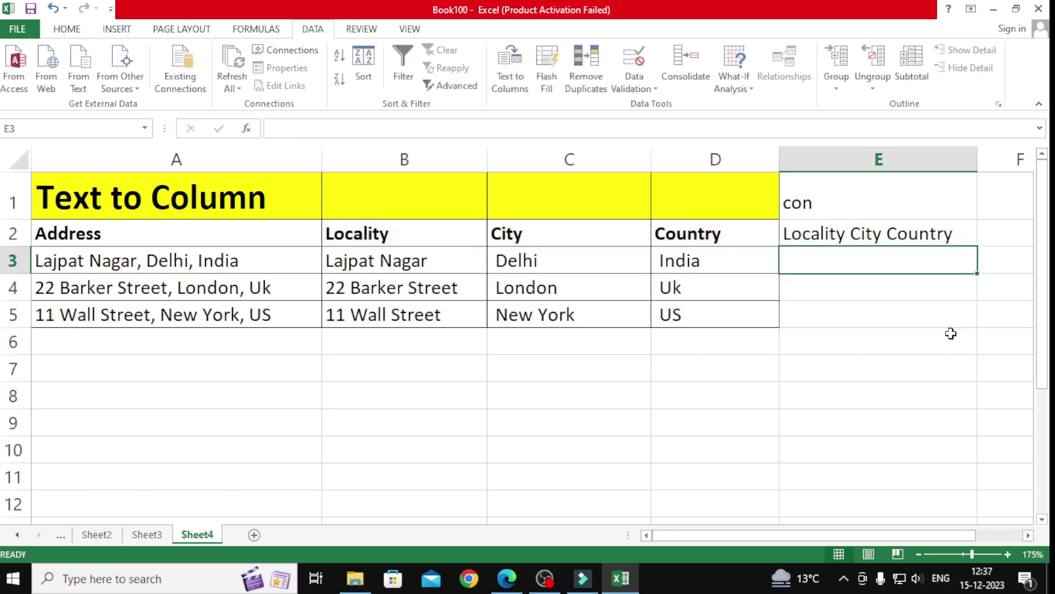
Step: Fill the joining formula down the address rows and autofit column E
{"action": "key", "text": "Up"}
{"action": "left_click_drag", "start_coordinate": [980, 248], "coordinate": [986, 329]}
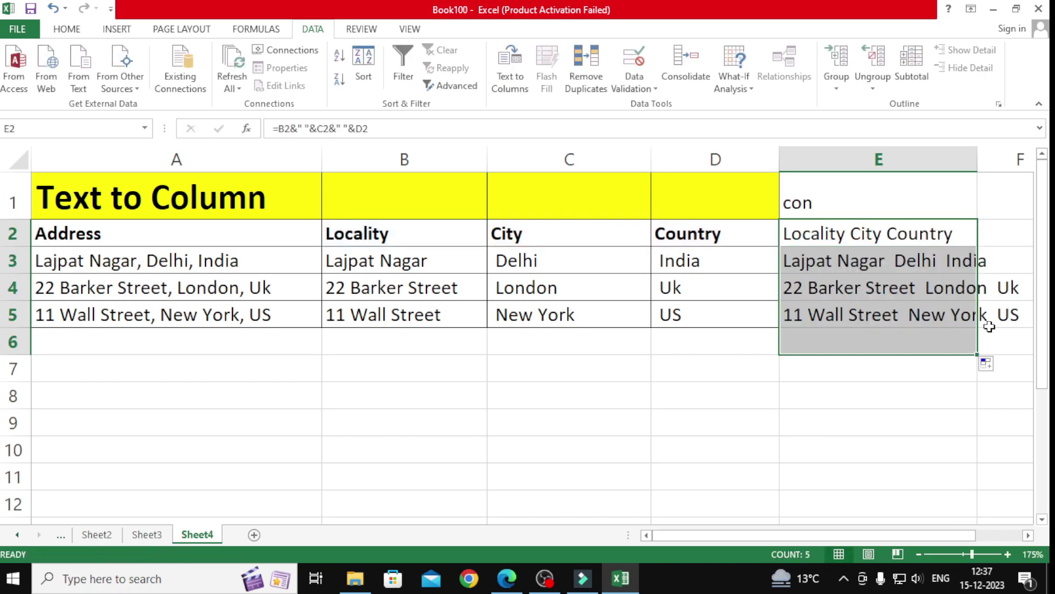
{"action": "double_click", "coordinate": [978, 159]}
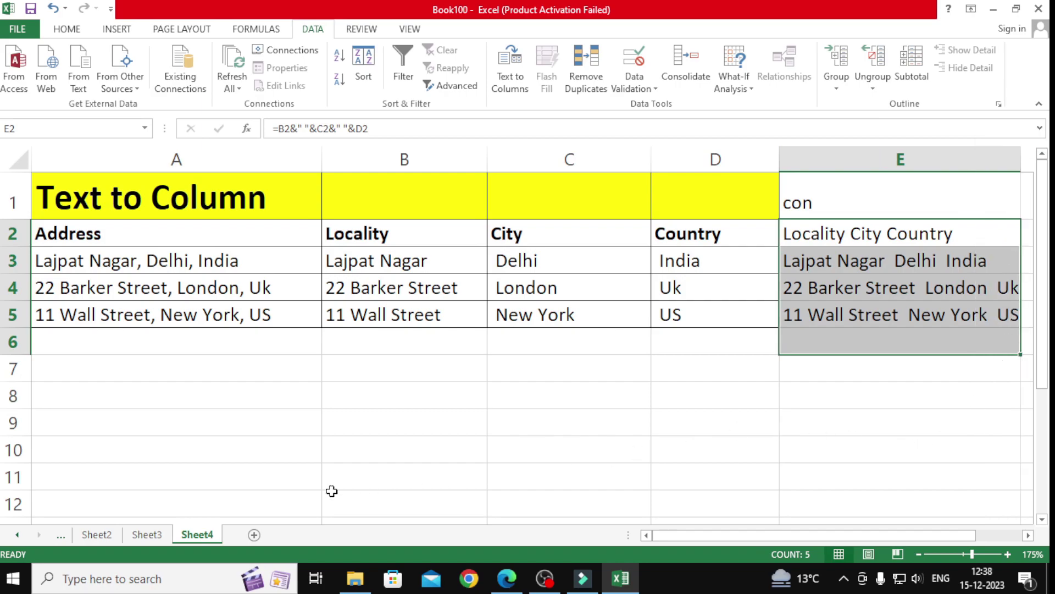
{"action": "left_click", "coordinate": [507, 577]}
Step: Scroll the PDF to the ID/Name/Address/Phone table and its five numbered tasks
{"action": "scroll", "coordinate": [509, 379], "scroll_direction": "up", "scroll_amount": 3}
{"action": "scroll", "coordinate": [508, 379], "scroll_direction": "up", "scroll_amount": 10}
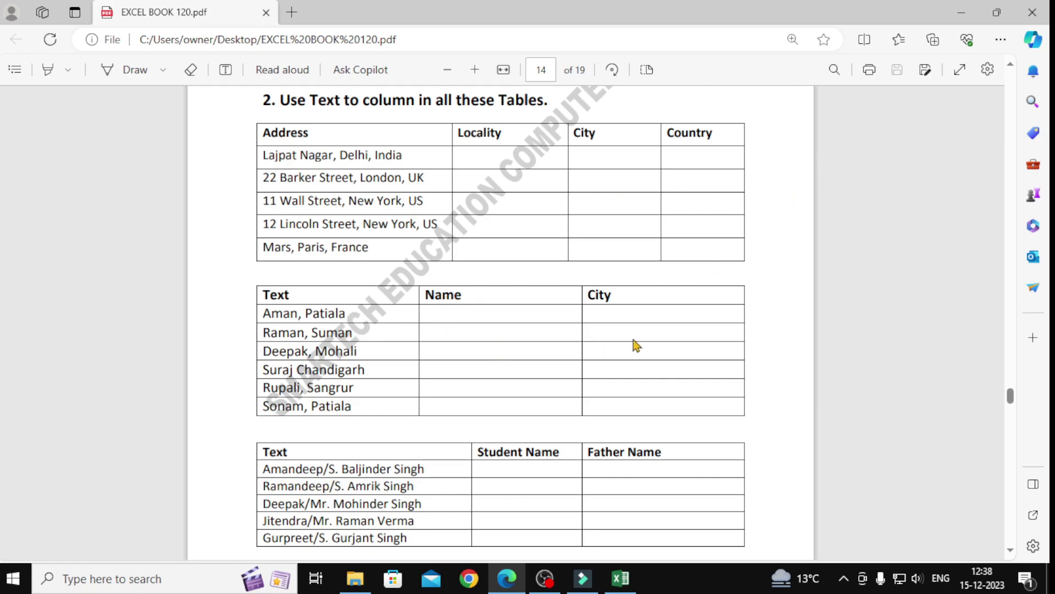
{"action": "scroll", "coordinate": [767, 439], "scroll_direction": "down", "scroll_amount": 4}
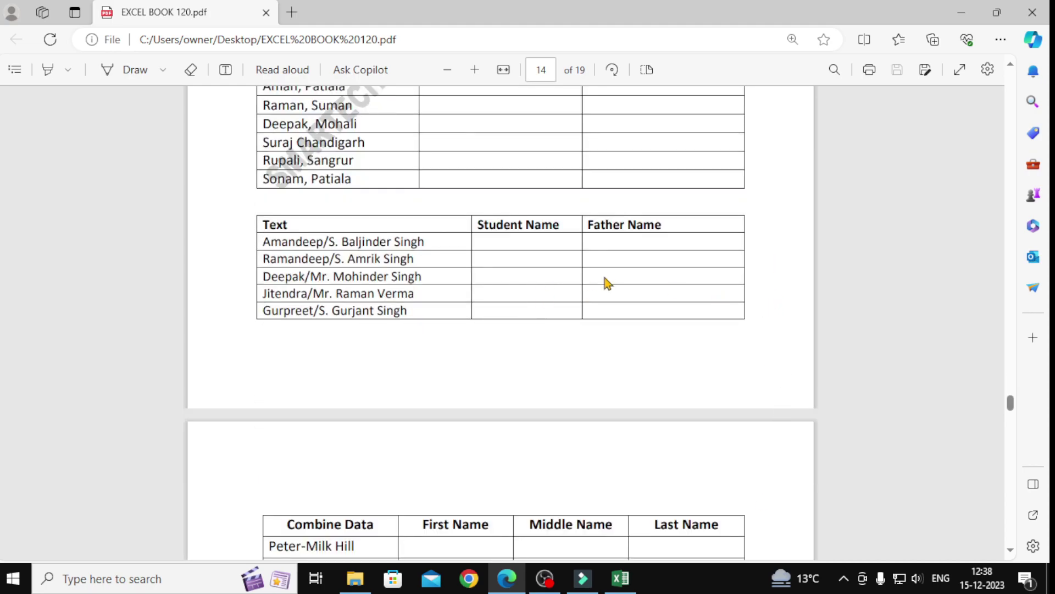
{"action": "scroll", "coordinate": [694, 396], "scroll_direction": "down", "scroll_amount": 3}
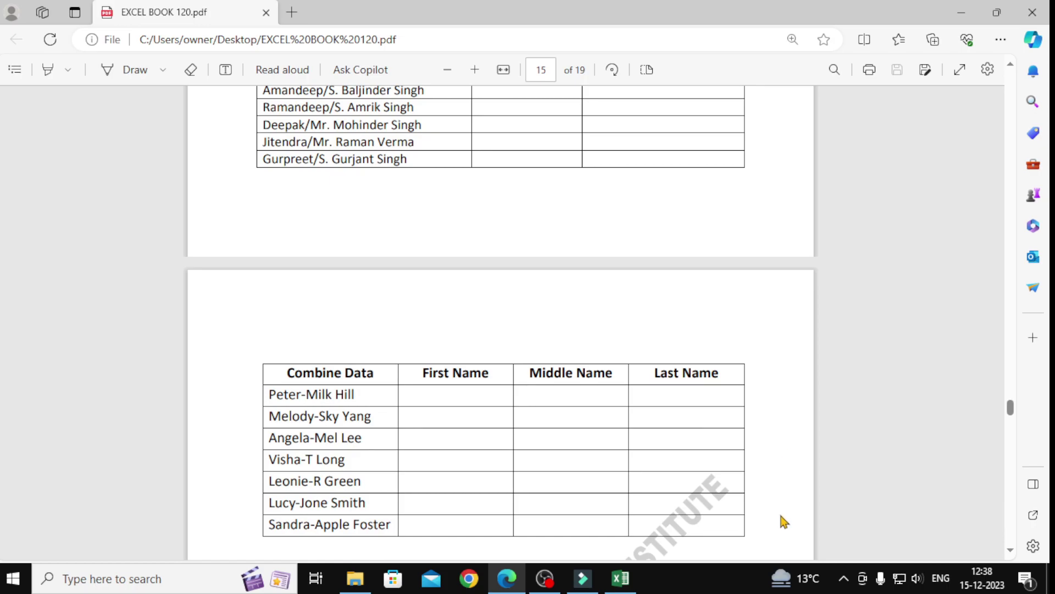
{"action": "scroll", "coordinate": [746, 508], "scroll_direction": "down", "scroll_amount": 3}
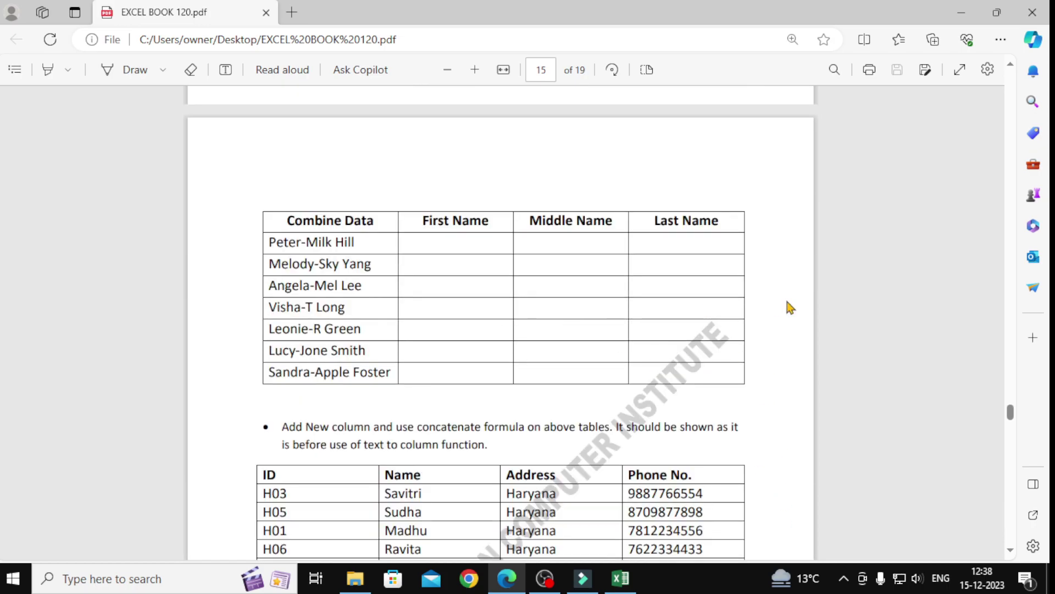
{"action": "scroll", "coordinate": [790, 308], "scroll_direction": "down", "scroll_amount": 3}
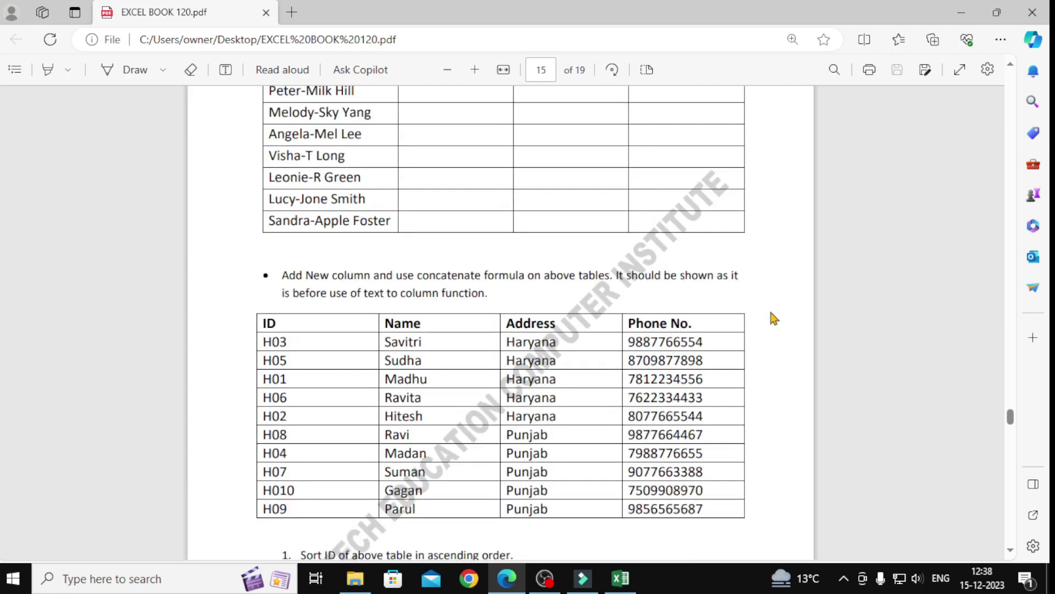
{"action": "scroll", "coordinate": [772, 319], "scroll_direction": "down", "scroll_amount": 2}
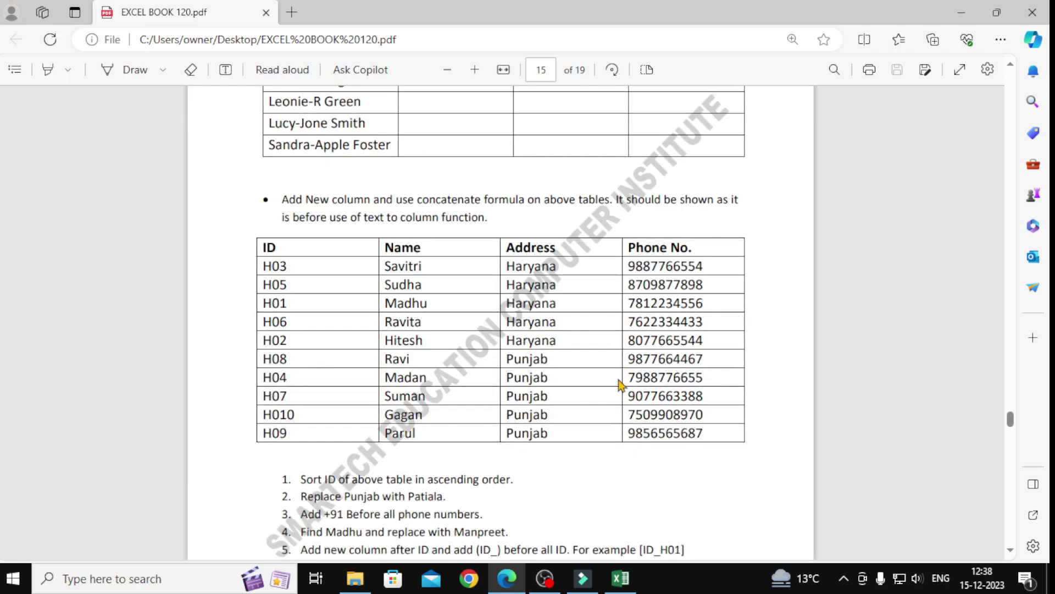
{"action": "scroll", "coordinate": [621, 372], "scroll_direction": "down", "scroll_amount": 2}
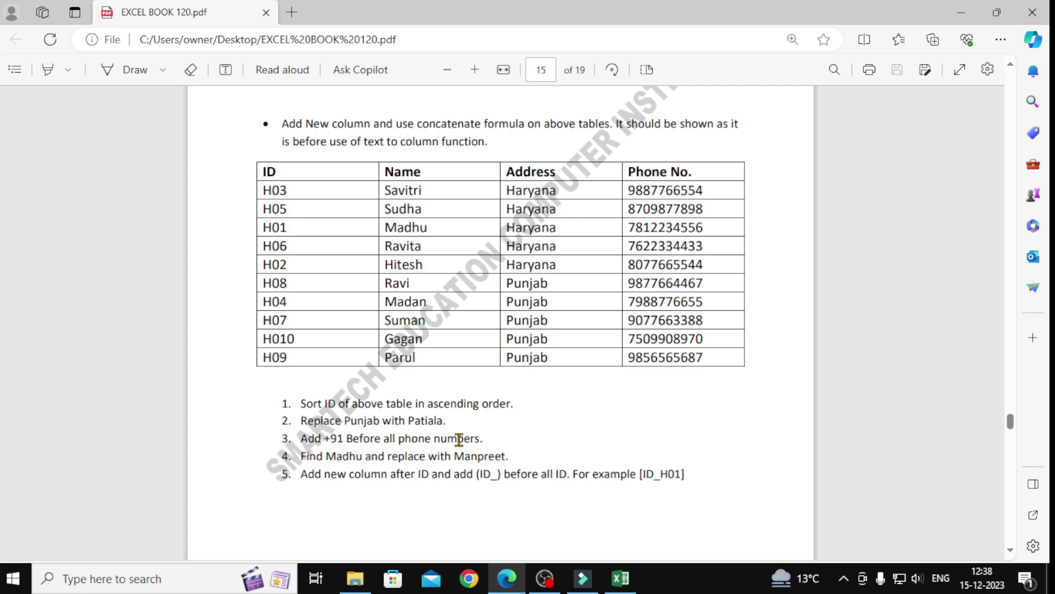
{"action": "left_click", "coordinate": [621, 578]}
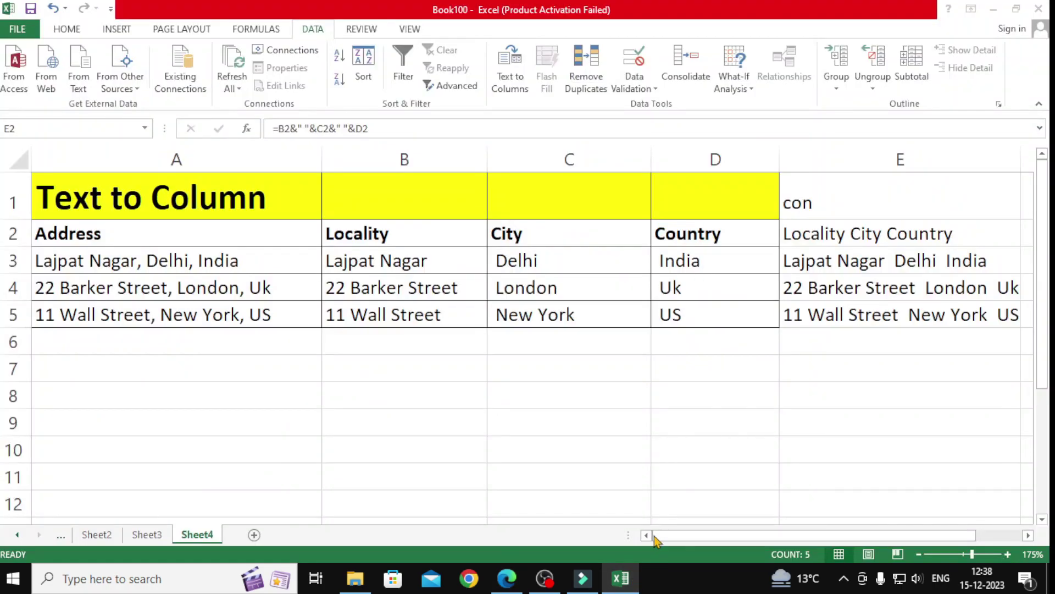
Step: Enter two 10-digit phone numbers in A11 and A12 and select both cells
{"action": "left_click", "coordinate": [214, 474]}
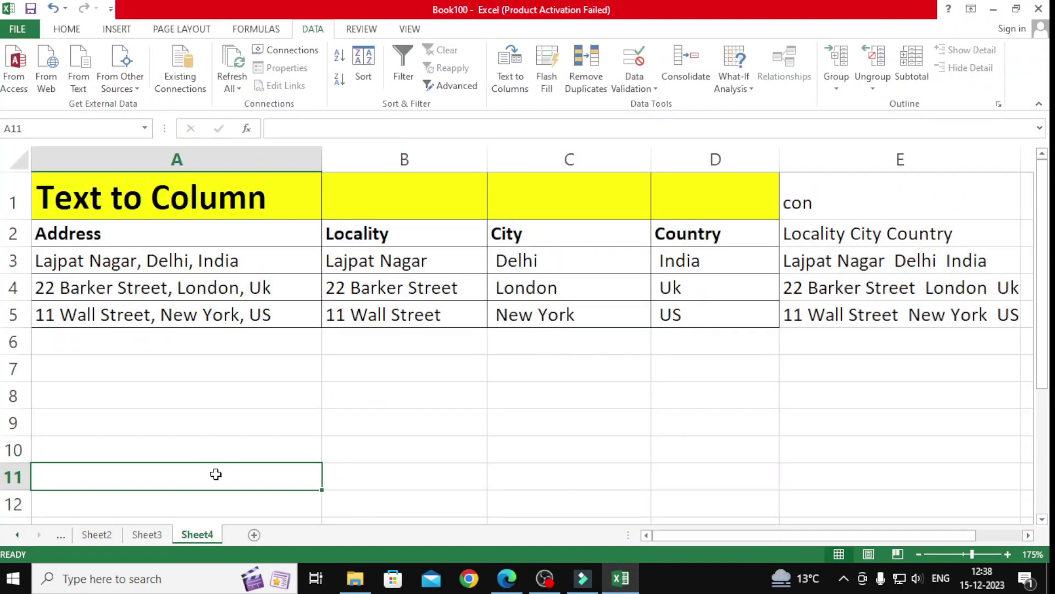
{"action": "key", "text": "Return"}
{"action": "left_click", "coordinate": [460, 502]}
{"action": "left_click_drag", "start_coordinate": [317, 484], "coordinate": [317, 503]}
{"action": "scroll", "coordinate": [398, 520], "scroll_direction": "down", "scroll_amount": 1}
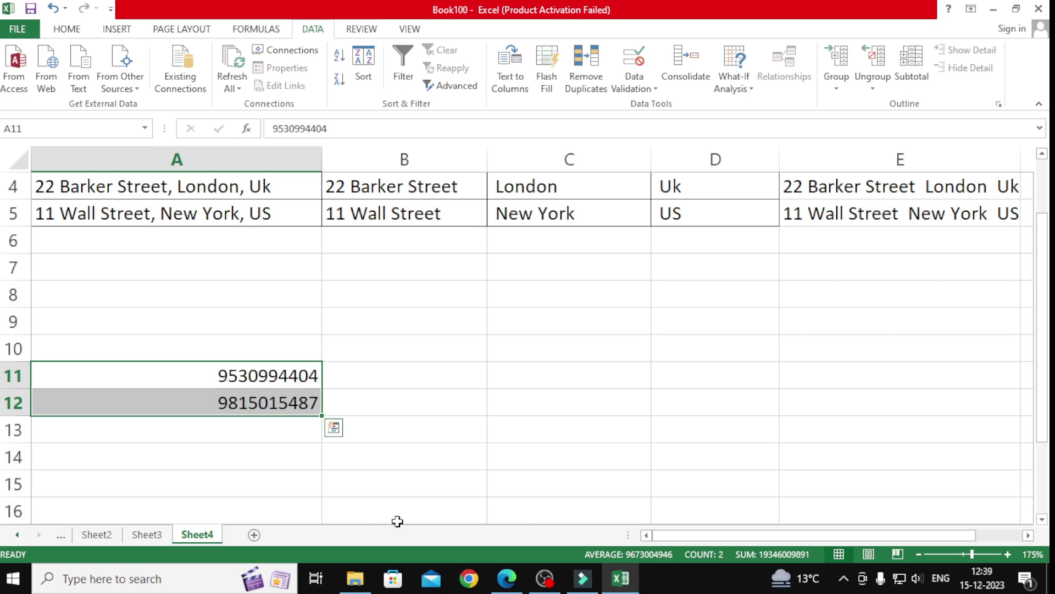
Step: Apply the custom number format '+91 0' to A11:A12
{"action": "key", "text": "ctrl+1"}
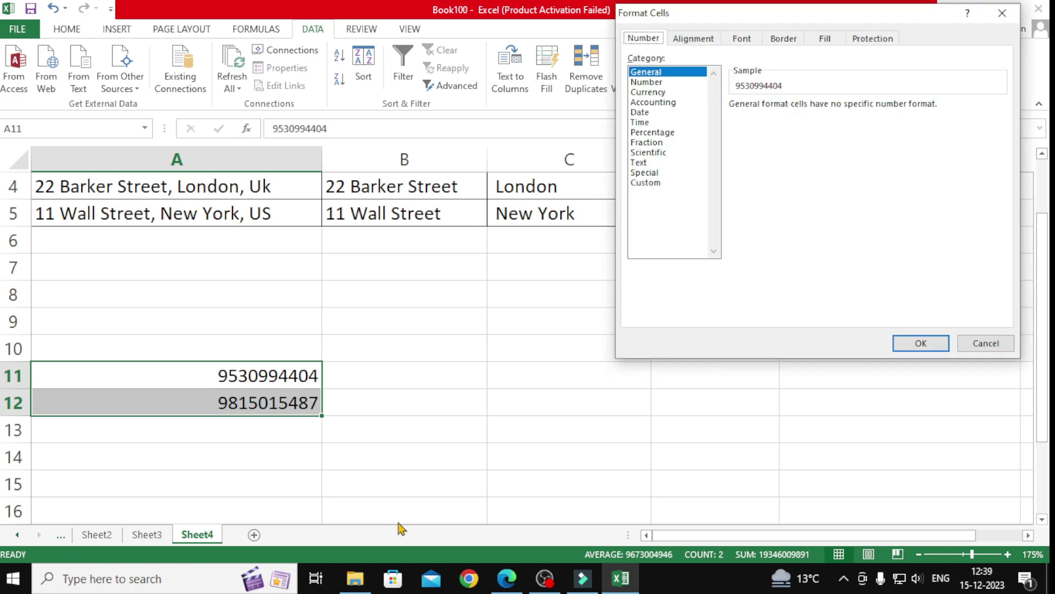
{"action": "left_click", "coordinate": [645, 182]}
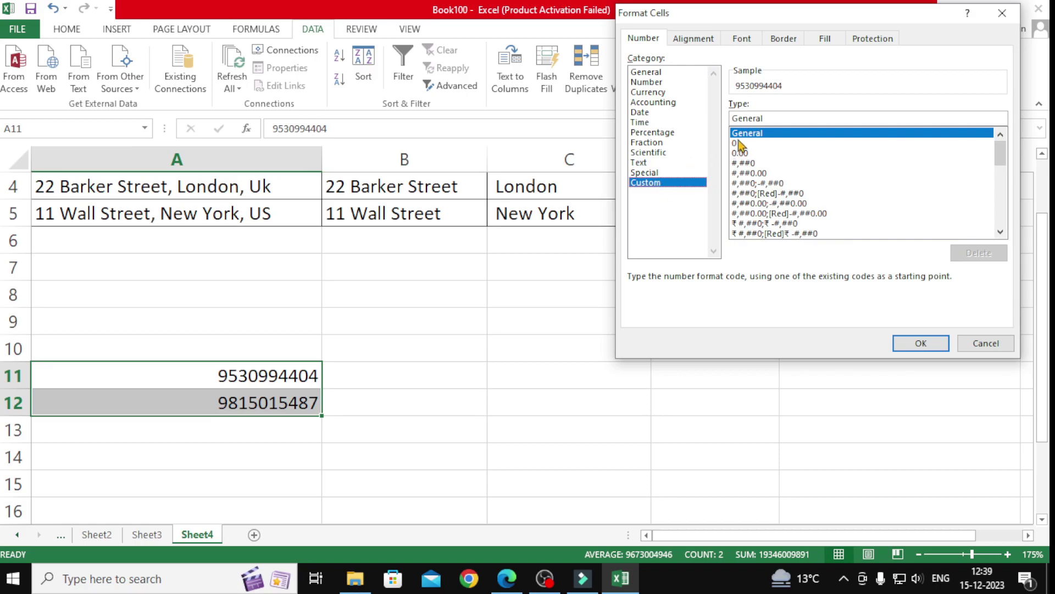
{"action": "left_click_drag", "start_coordinate": [766, 116], "coordinate": [725, 118]}
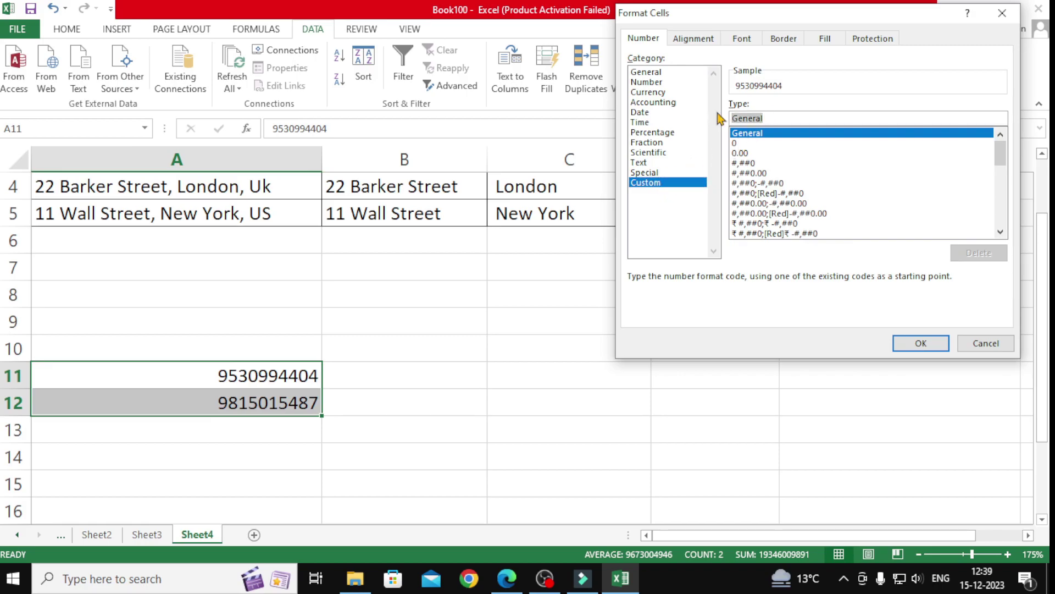
{"action": "type", "text": "+91 0"}
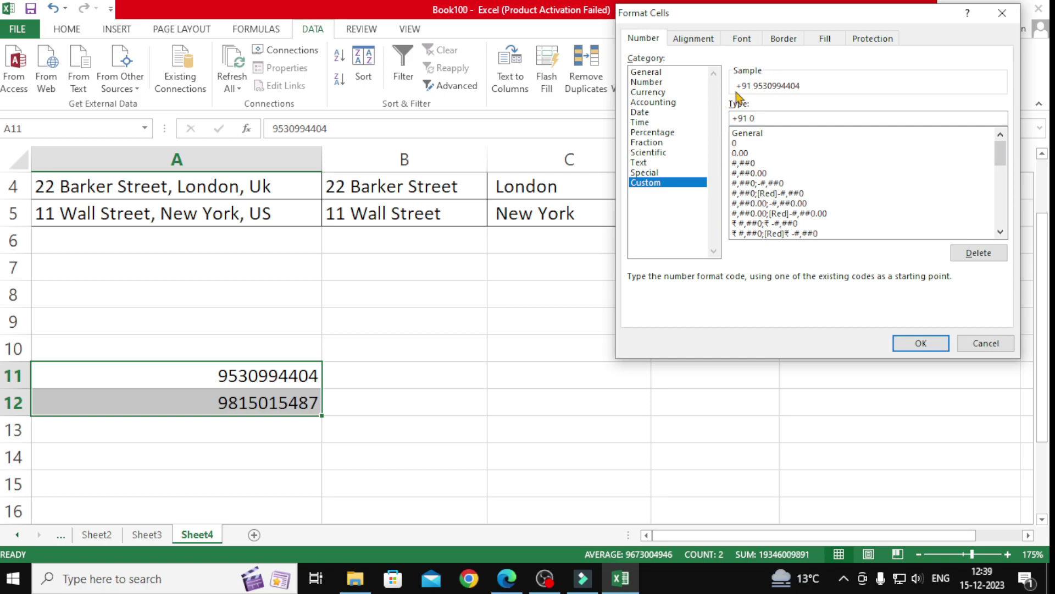
{"action": "left_click", "coordinate": [917, 343]}
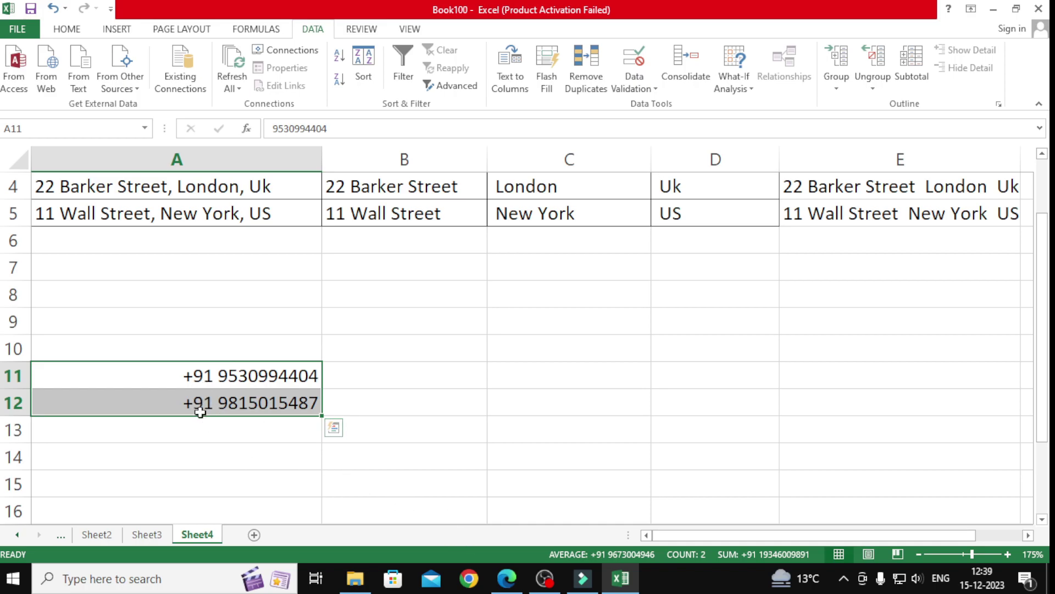
{"action": "left_click", "coordinate": [510, 583]}
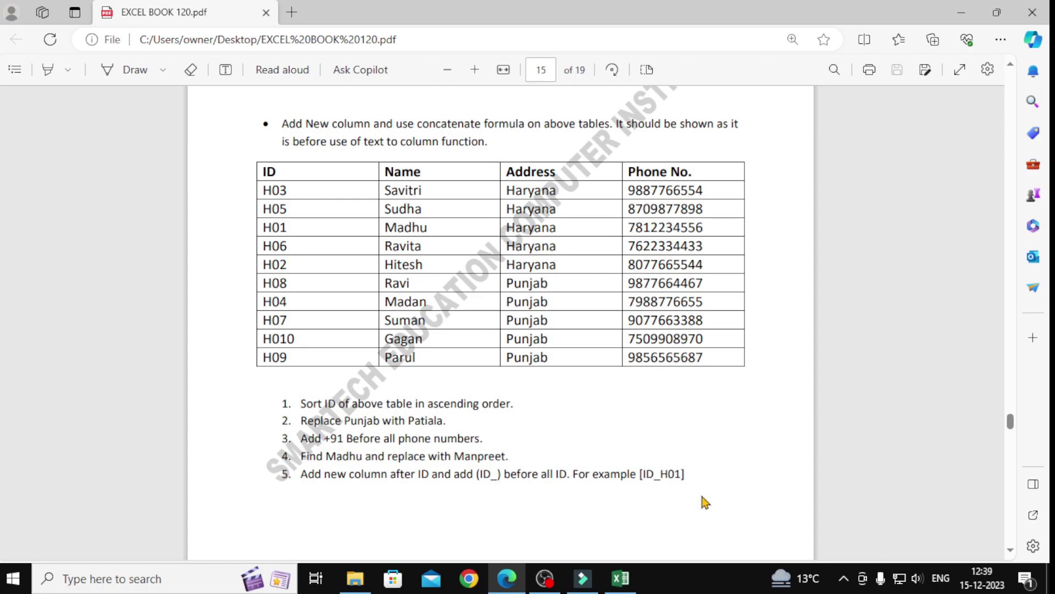
Step: Reread the PDF's five tasks, ending with the ID_ prefix column, then return to Excel
{"action": "scroll", "coordinate": [705, 501], "scroll_direction": "down", "scroll_amount": 2}
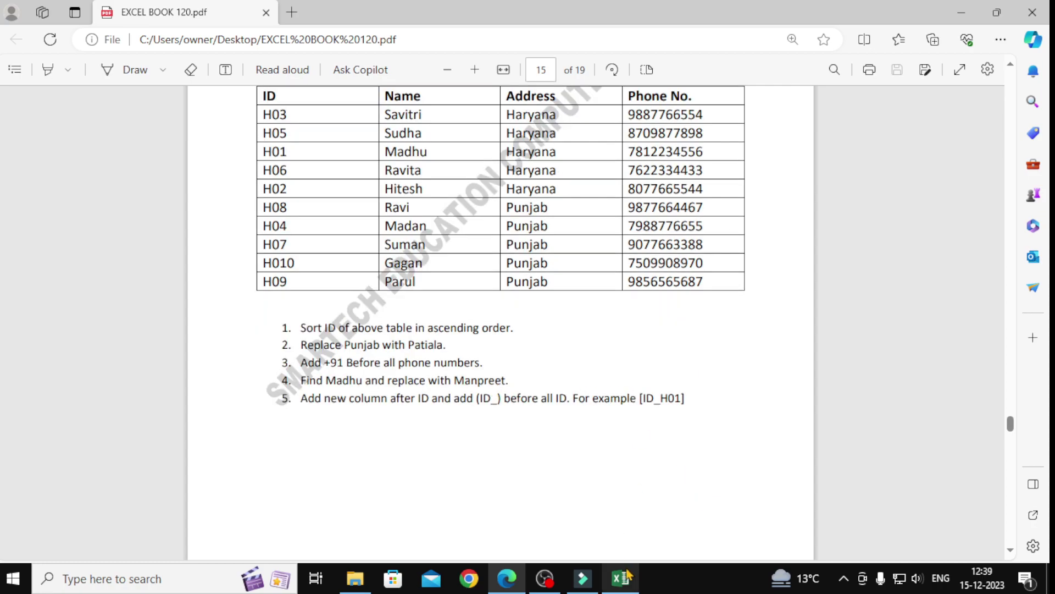
{"action": "left_click", "coordinate": [620, 578]}
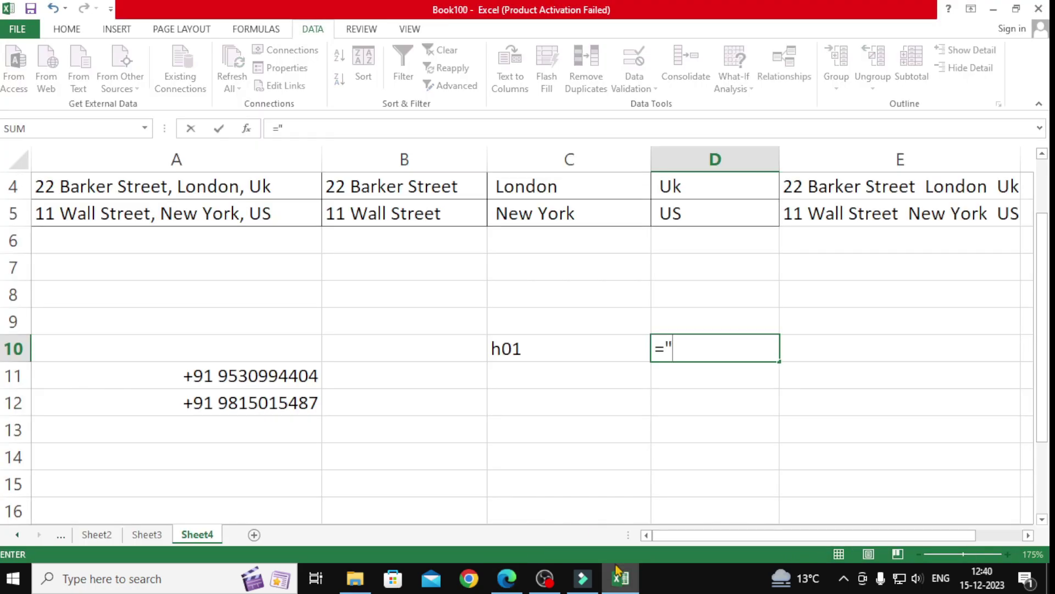
Step: Enter ="ID_"&C10 in D10 so it displays ID_h01, then go back to the exercise PDF
{"action": "type", "text": "=\"ID_\"&"}
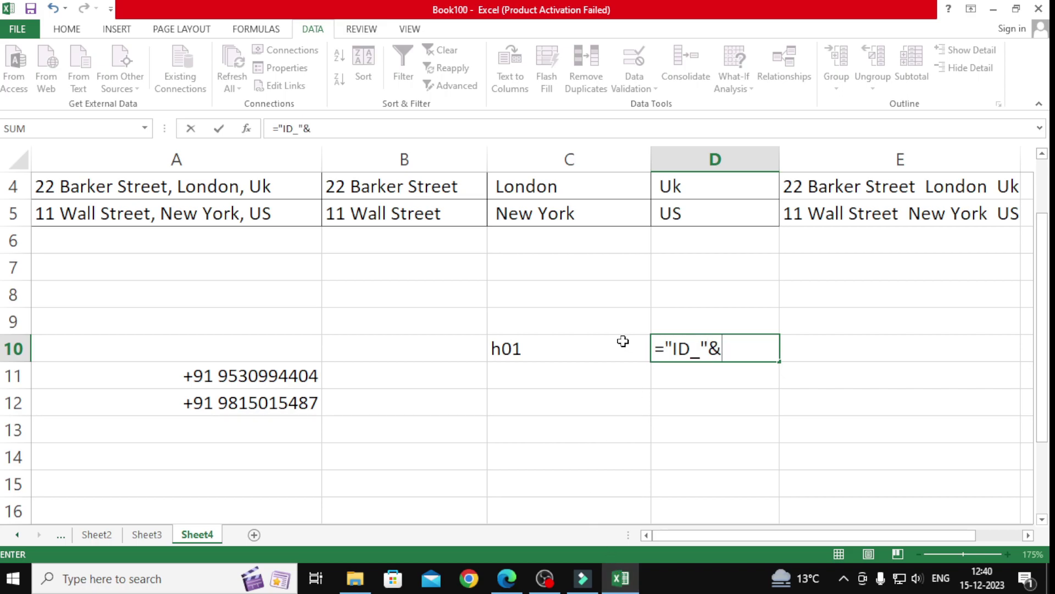
{"action": "left_click", "coordinate": [617, 343]}
{"action": "key", "text": "Return"}
{"action": "left_click", "coordinate": [705, 347]}
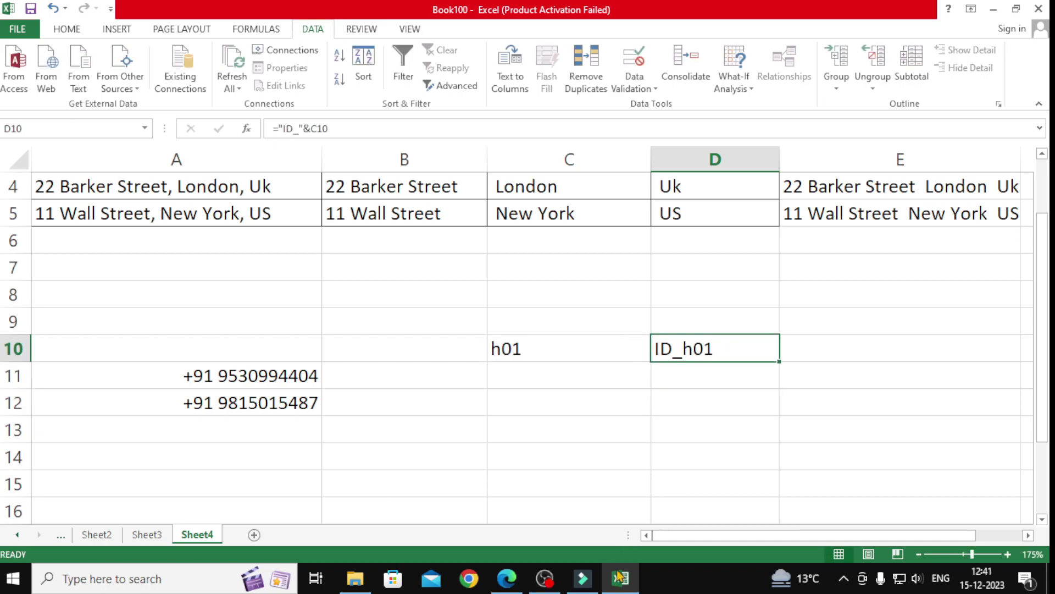
{"action": "left_click", "coordinate": [516, 577]}
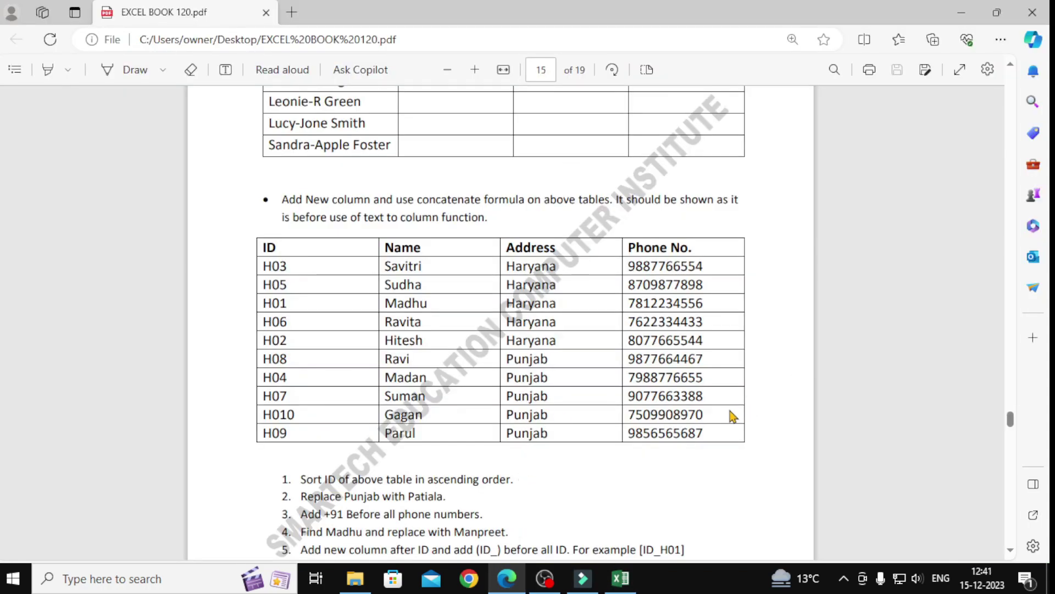
{"action": "scroll", "coordinate": [731, 415], "scroll_direction": "down", "scroll_amount": 1}
{"action": "scroll", "coordinate": [732, 416], "scroll_direction": "up", "scroll_amount": 10}
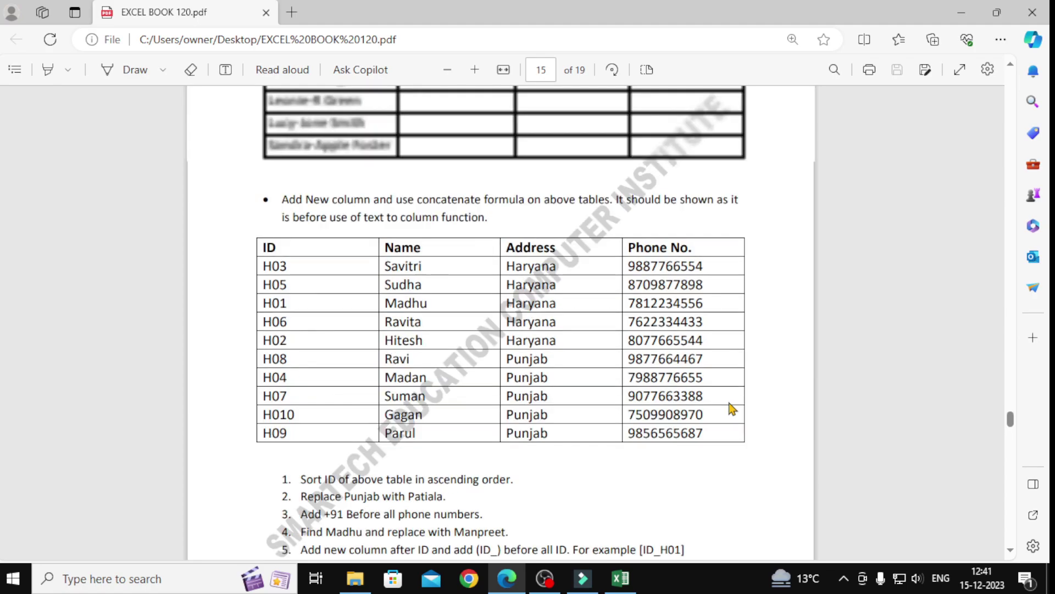
{"action": "scroll", "coordinate": [735, 407], "scroll_direction": "up", "scroll_amount": 3}
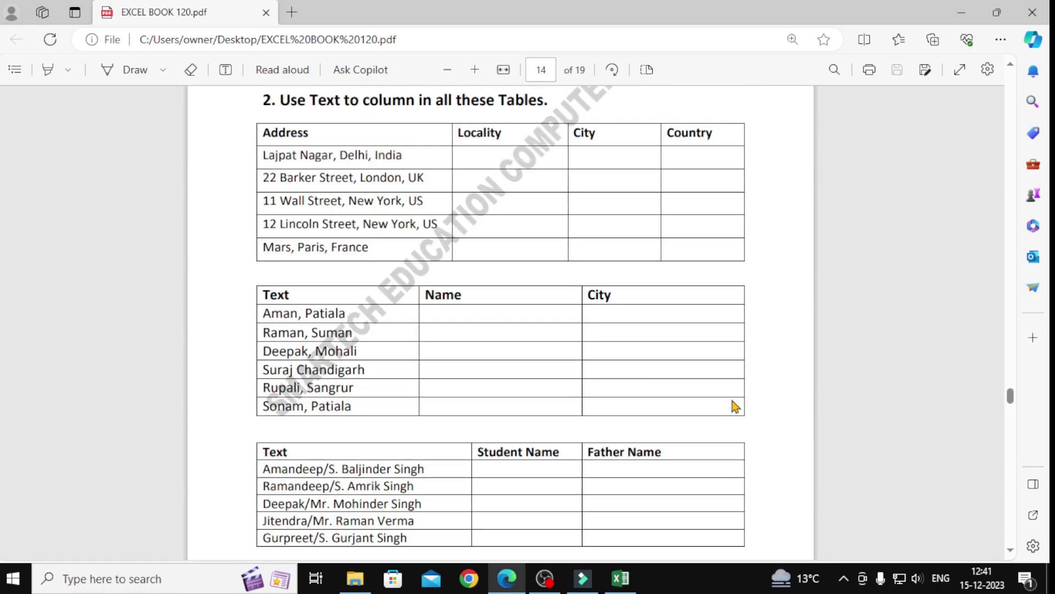
{"action": "scroll", "coordinate": [735, 406], "scroll_direction": "up", "scroll_amount": 4}
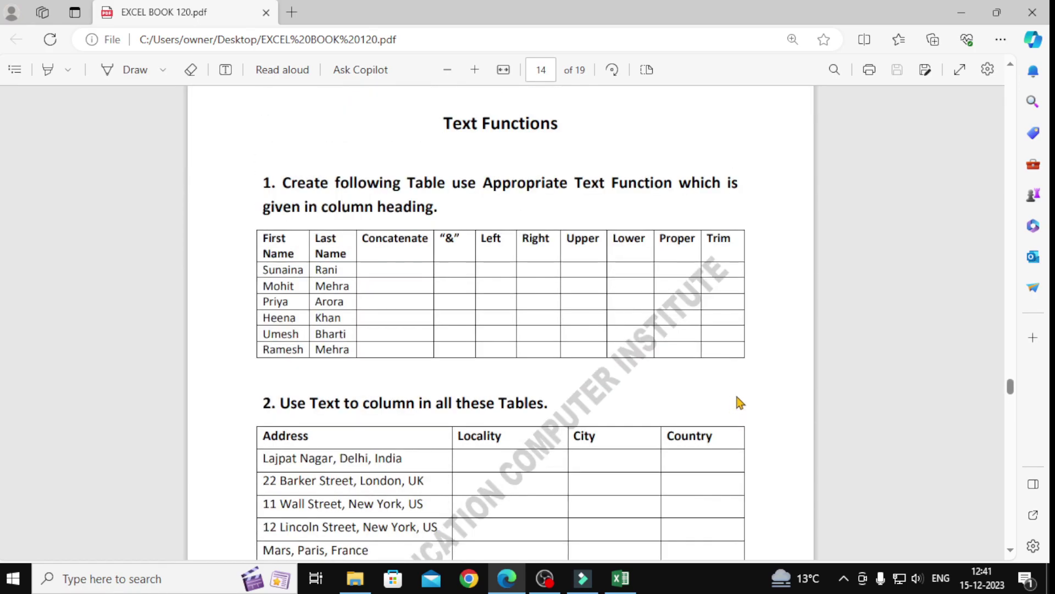
{"action": "scroll", "coordinate": [739, 403], "scroll_direction": "down", "scroll_amount": 12}
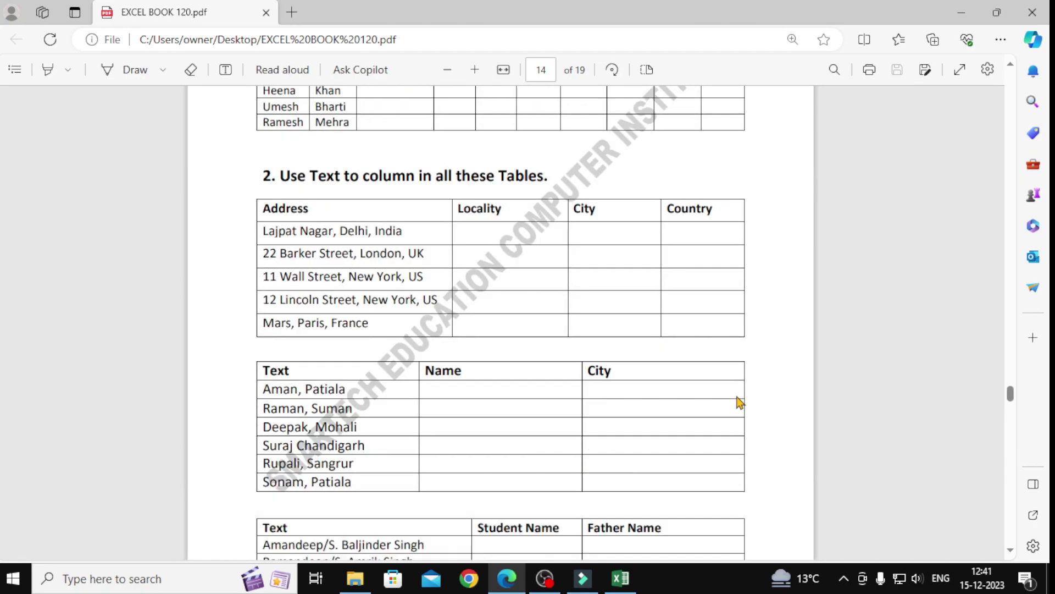
{"action": "scroll", "coordinate": [739, 403], "scroll_direction": "down", "scroll_amount": 1}
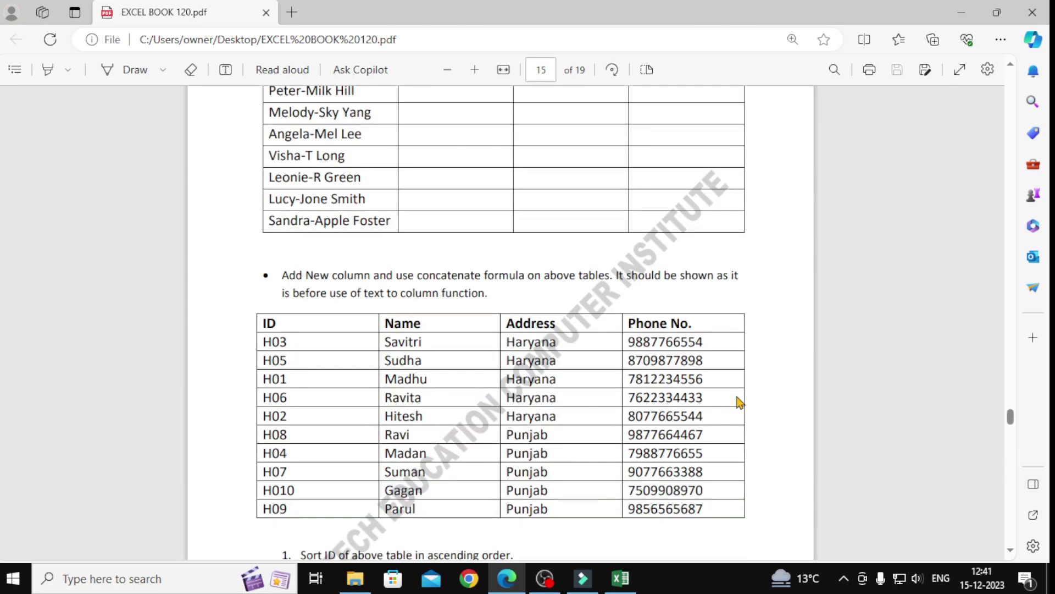